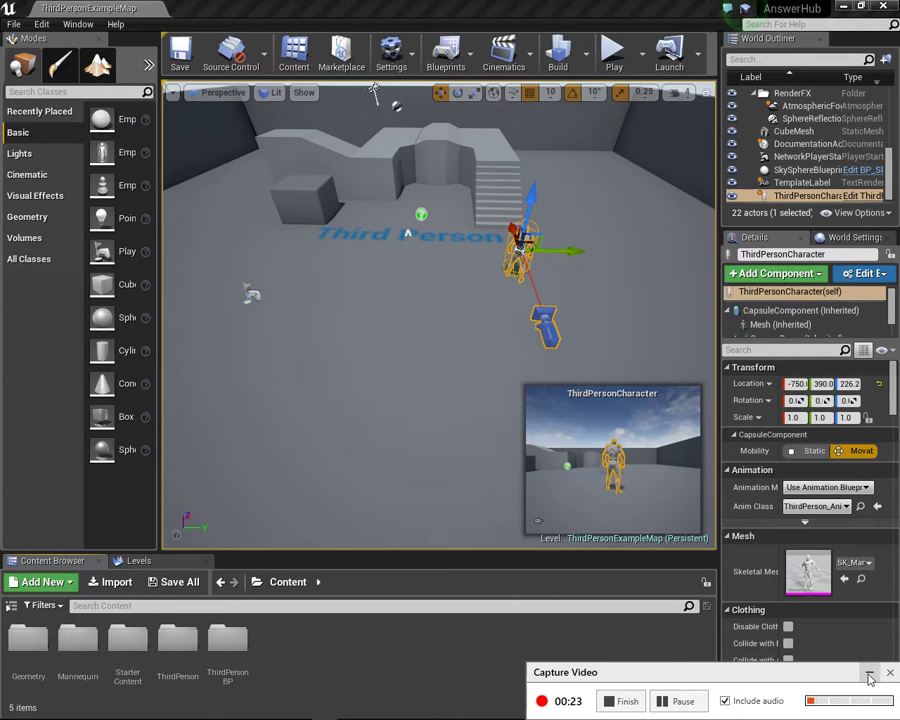
Step: Open the ThirdPersonCharacter blueprint from the Blueprints folder inside ThirdPersonBP
click(869, 675)
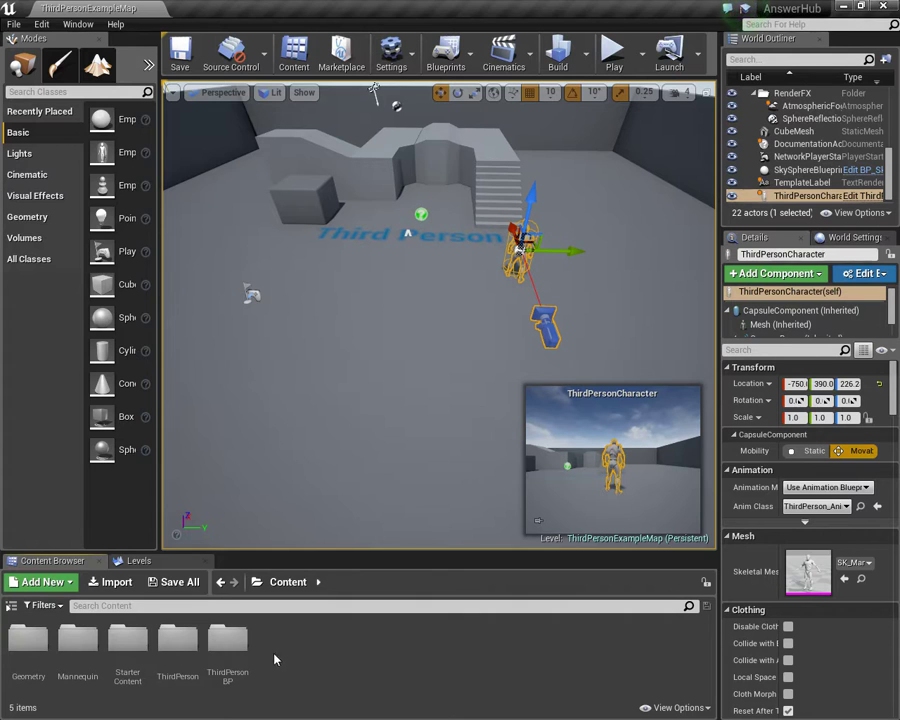
double_click(229, 645)
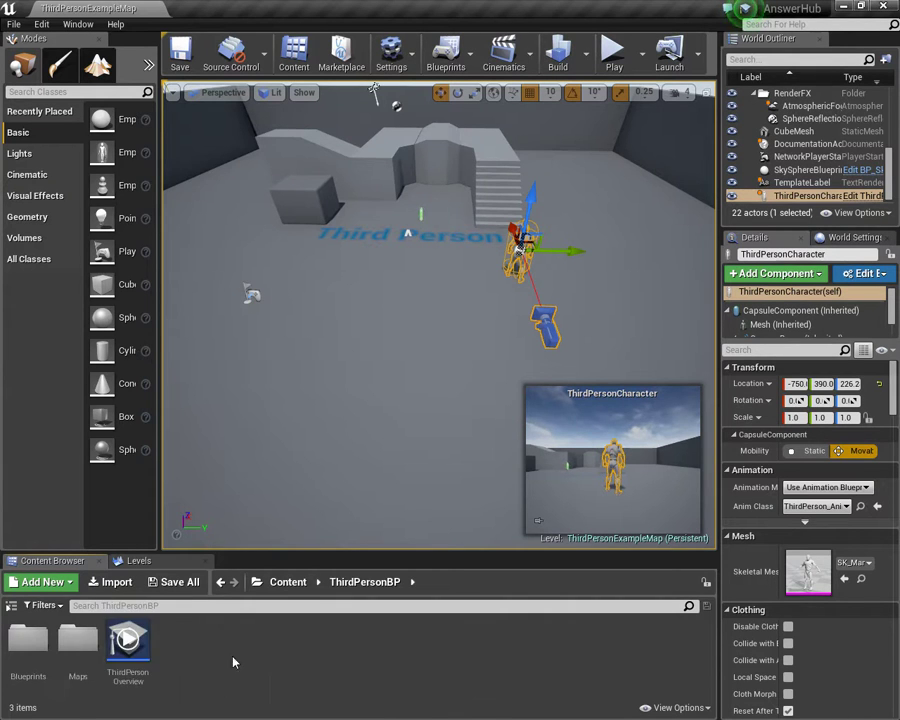
double_click(50, 660)
double_click(40, 650)
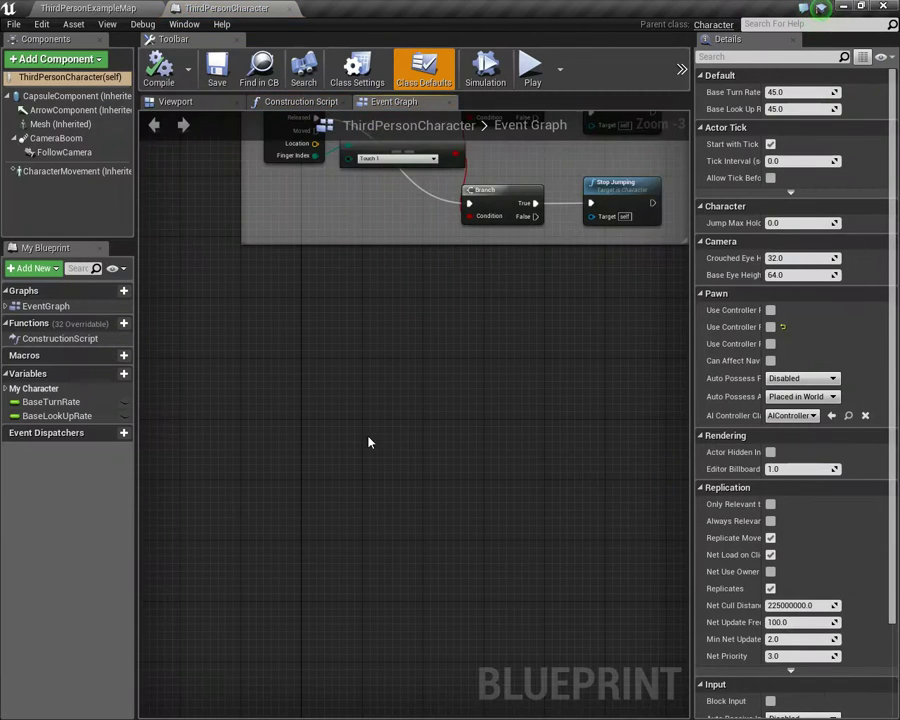
right_drag(370, 441, 388, 409)
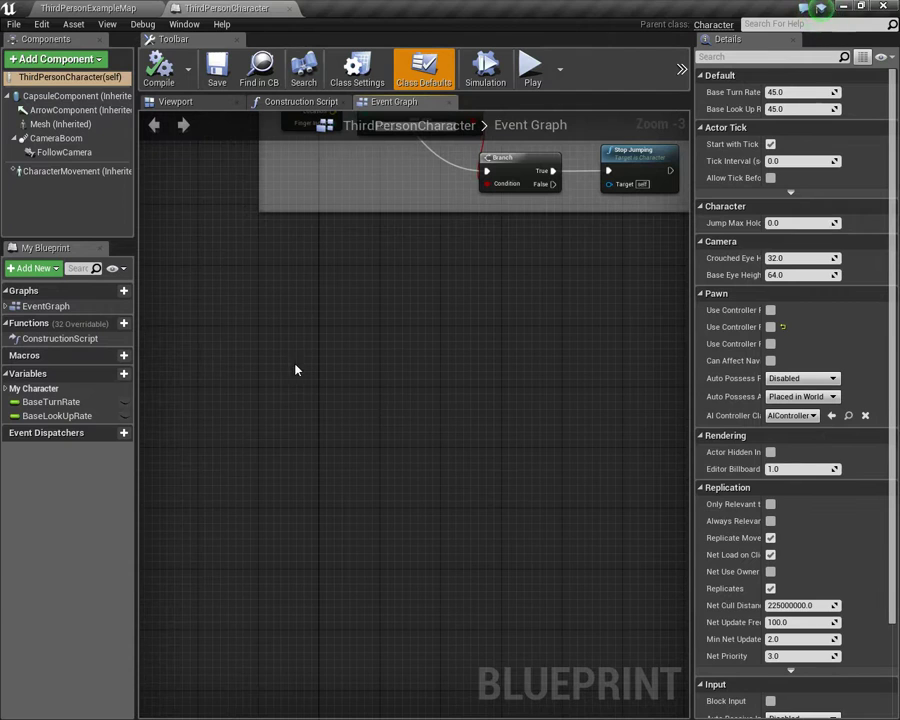
Step: Create a Boolean variable named bCanClimbLadder, and compile and save the blueprint
click(110, 375)
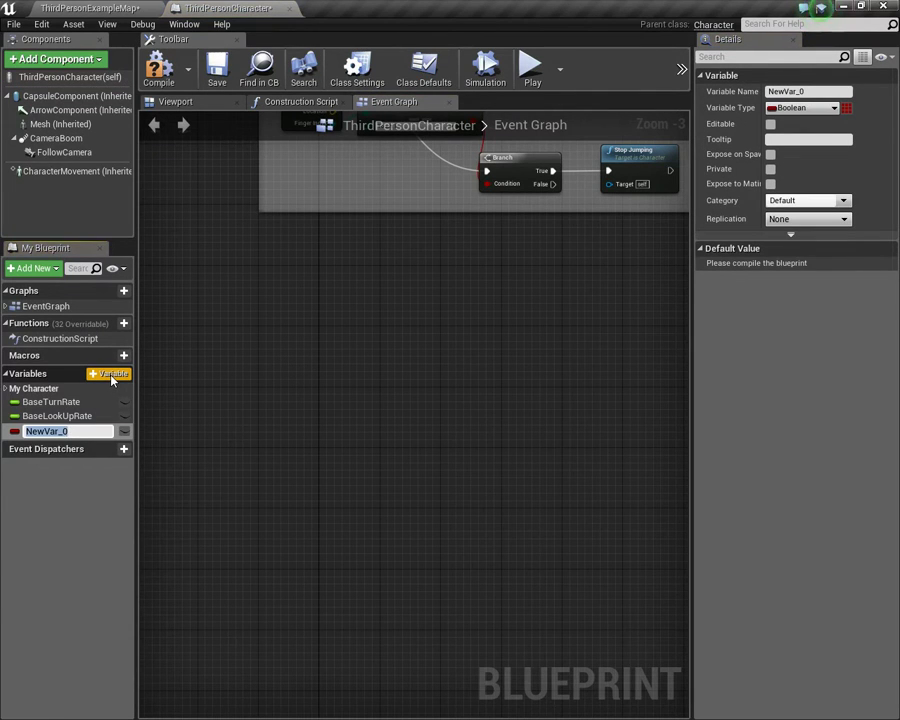
text(bCanClimbLadder)
key(Return)
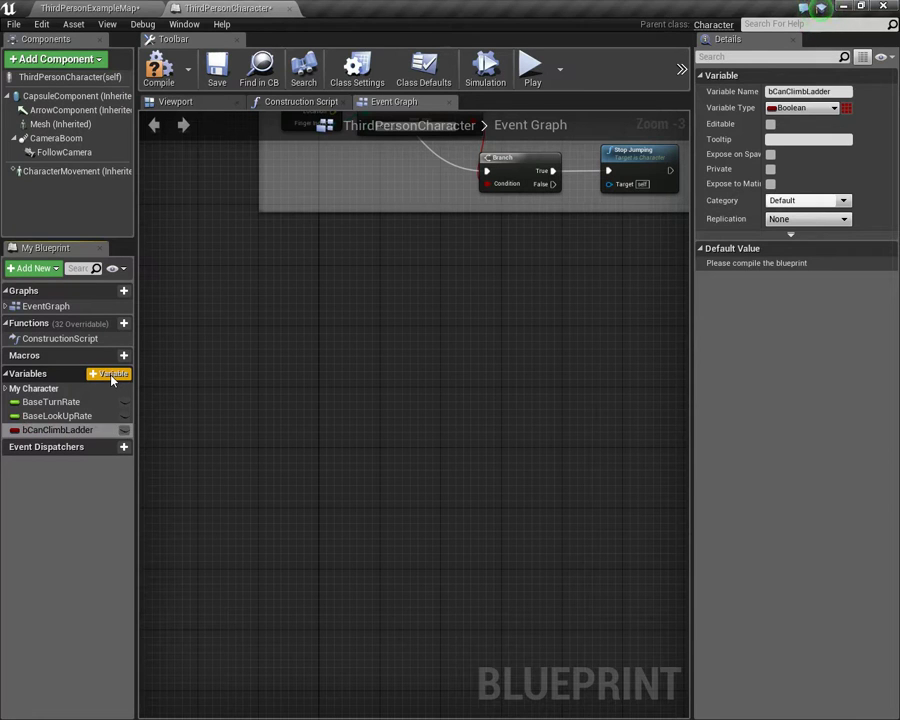
click(158, 66)
right_drag(423, 357, 376, 368)
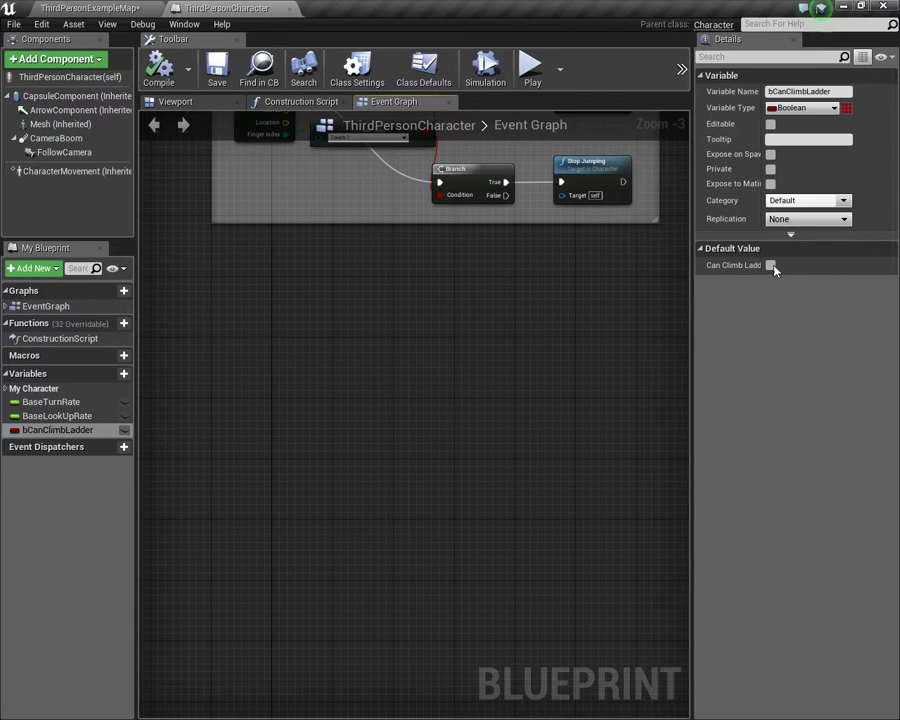
click(224, 71)
Step: Add an F keyboard event in the empty area below the existing event graph nodes, and compile and save the blueprint
scroll(335, 430, up, 2)
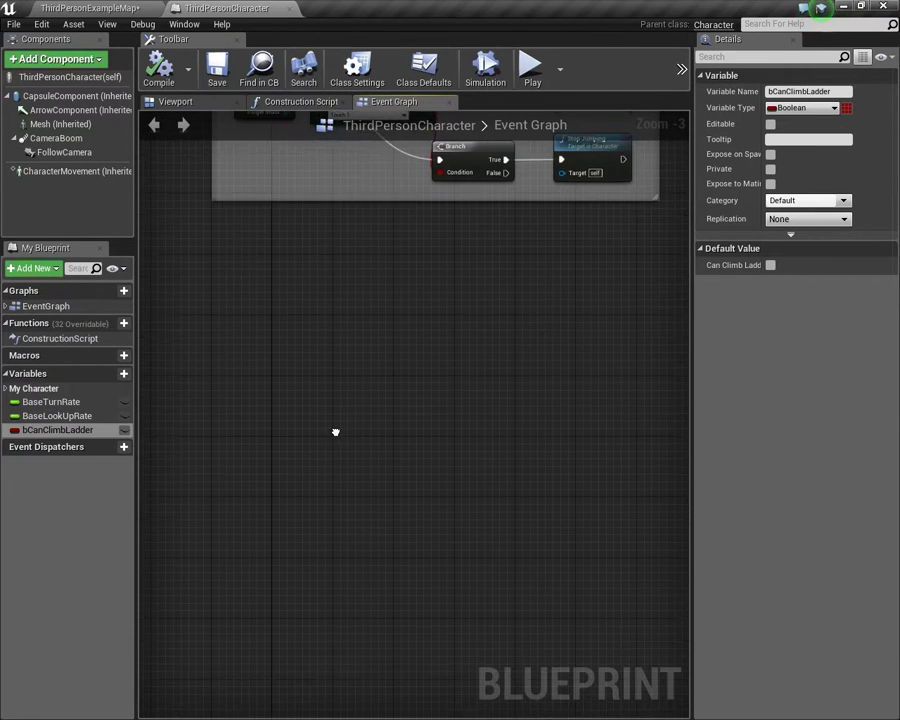
mouse_move(315, 418)
right_down()
mouse_move(317, 448)
mouse_move(307, 427)
right_up()
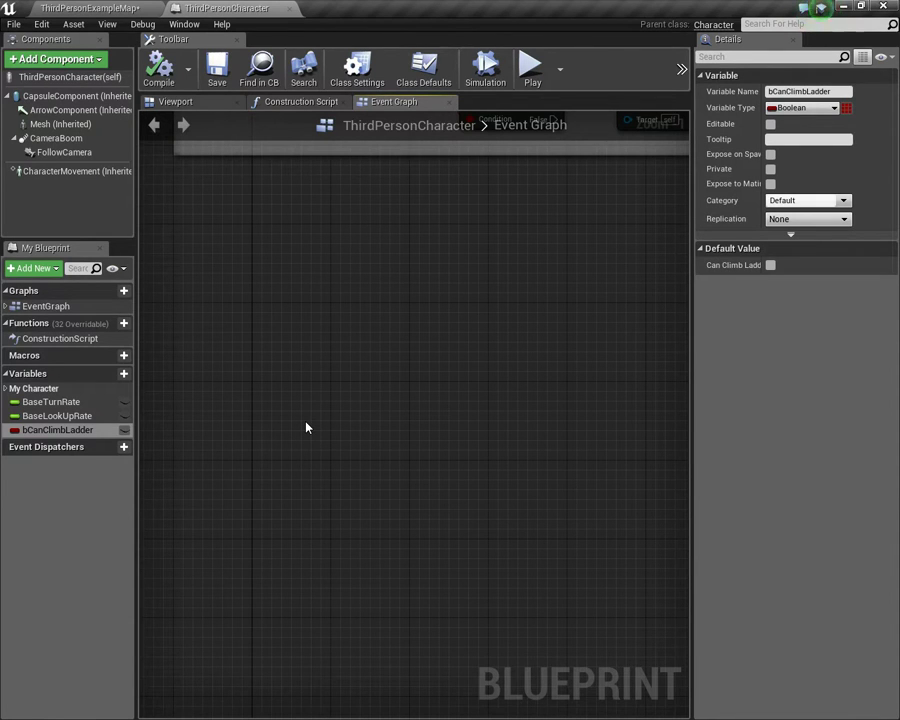
right_click(300, 370)
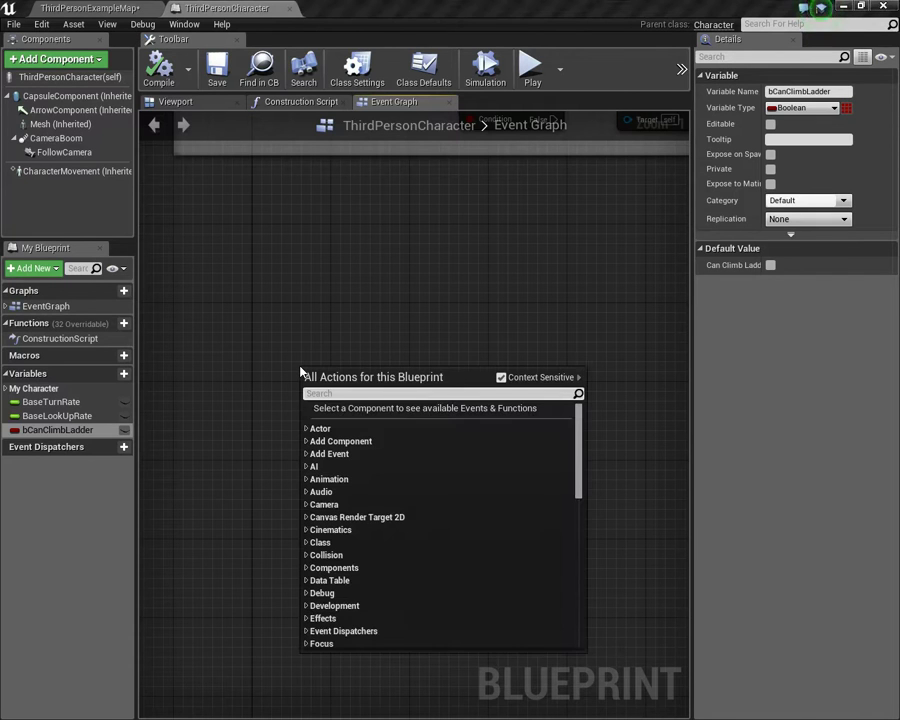
text(F)
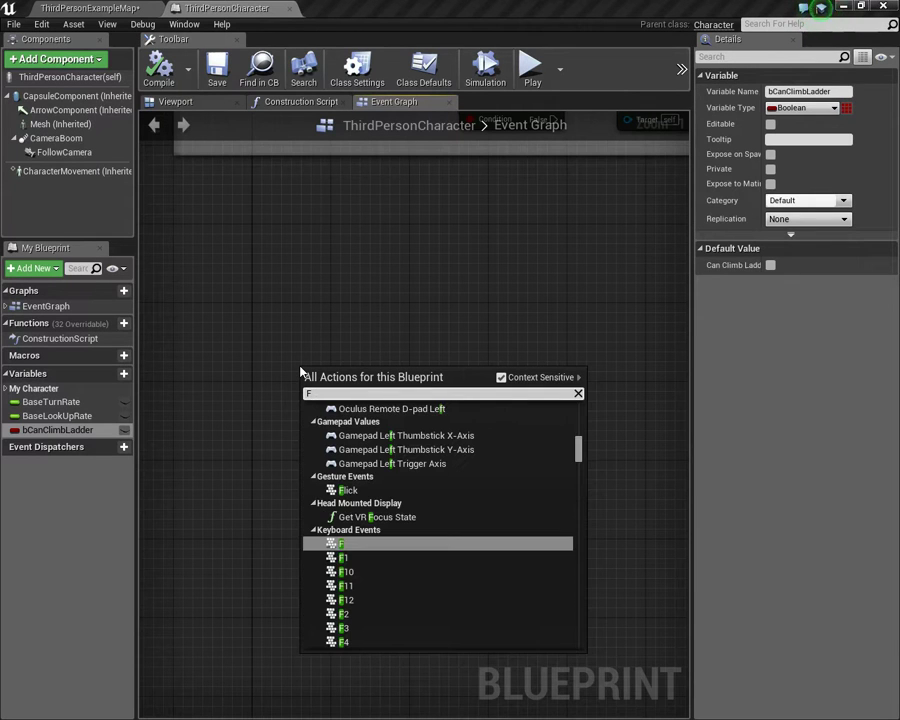
key(Return)
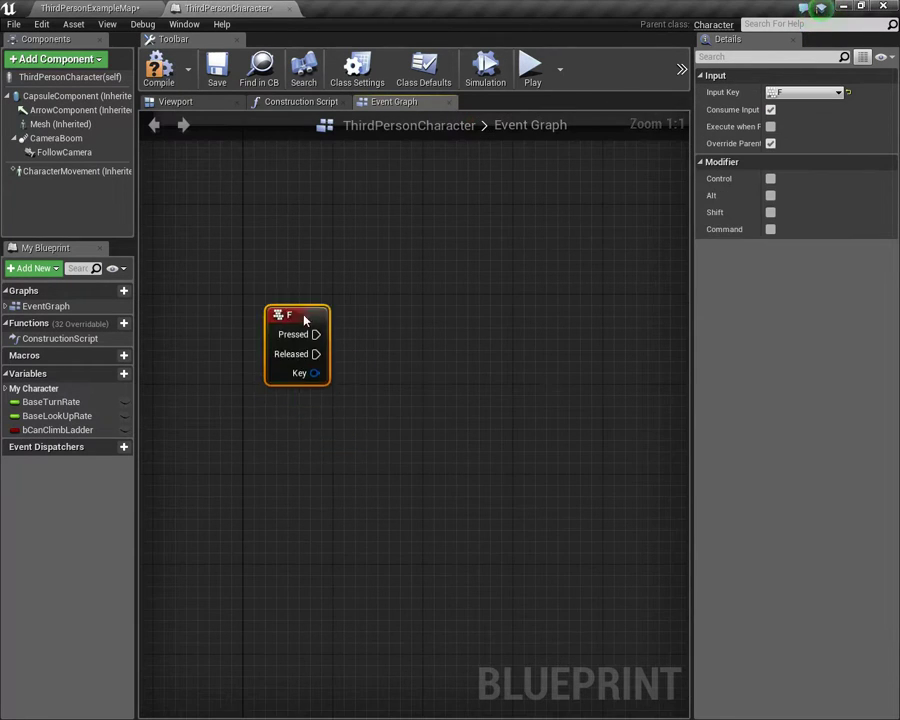
drag(304, 316, 304, 305)
click(371, 322)
right_drag(371, 322, 328, 386)
click(288, 338)
click(251, 374)
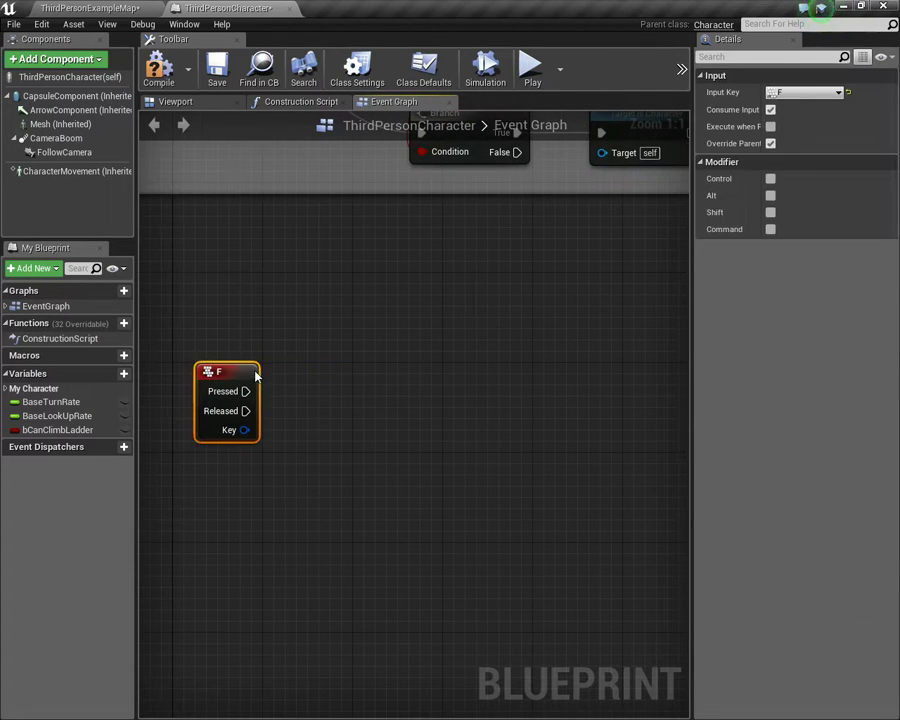
click(158, 70)
click(216, 70)
Step: Examine the engine's Input page in the Project Settings, with its action and axis mappings, and close the settings
click(110, 9)
click(41, 23)
click(86, 222)
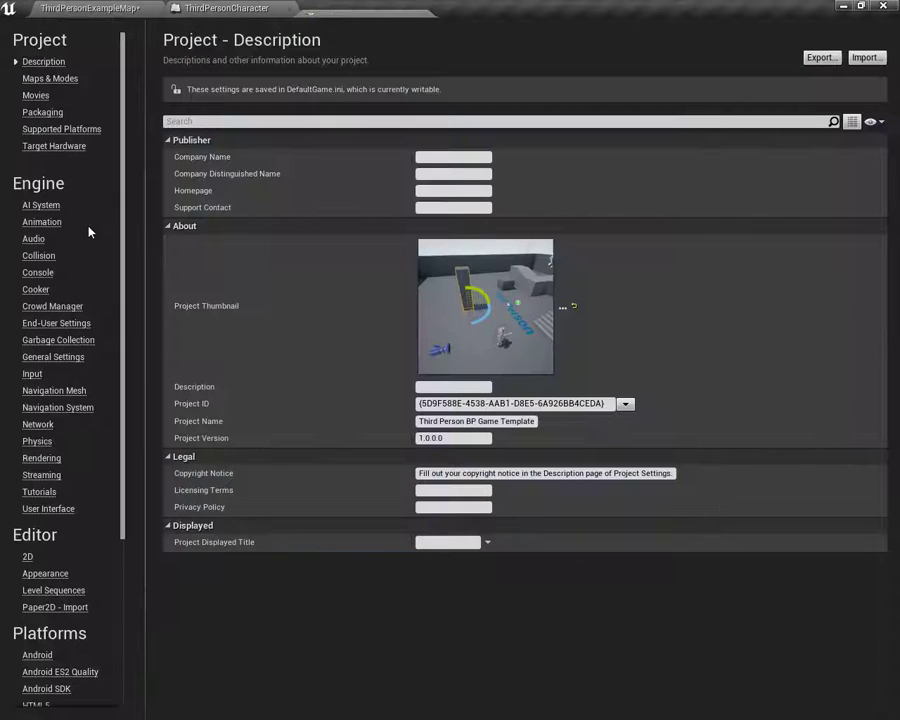
click(33, 375)
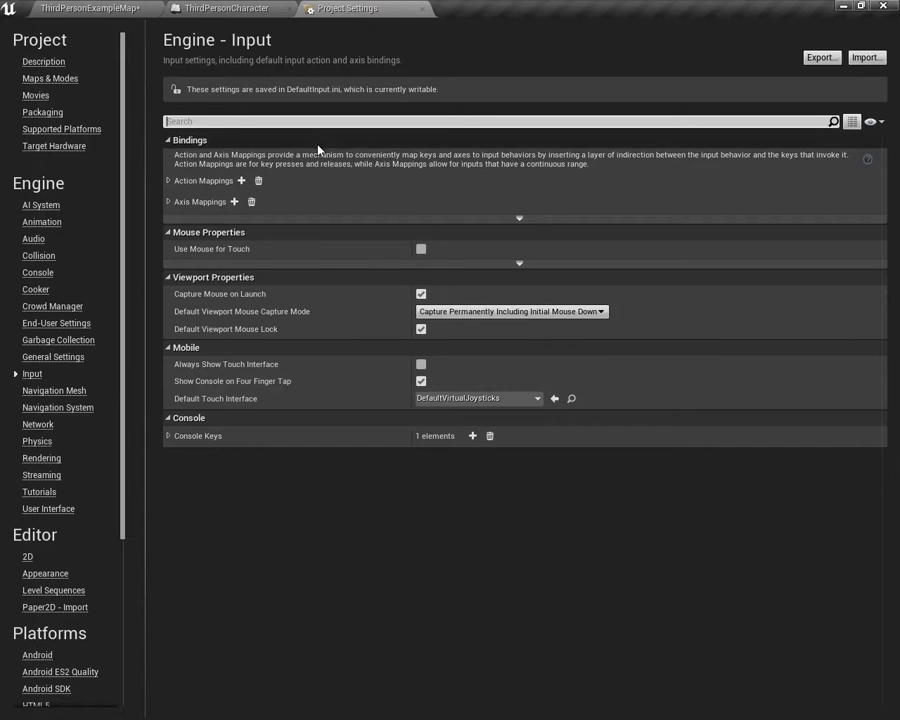
click(423, 9)
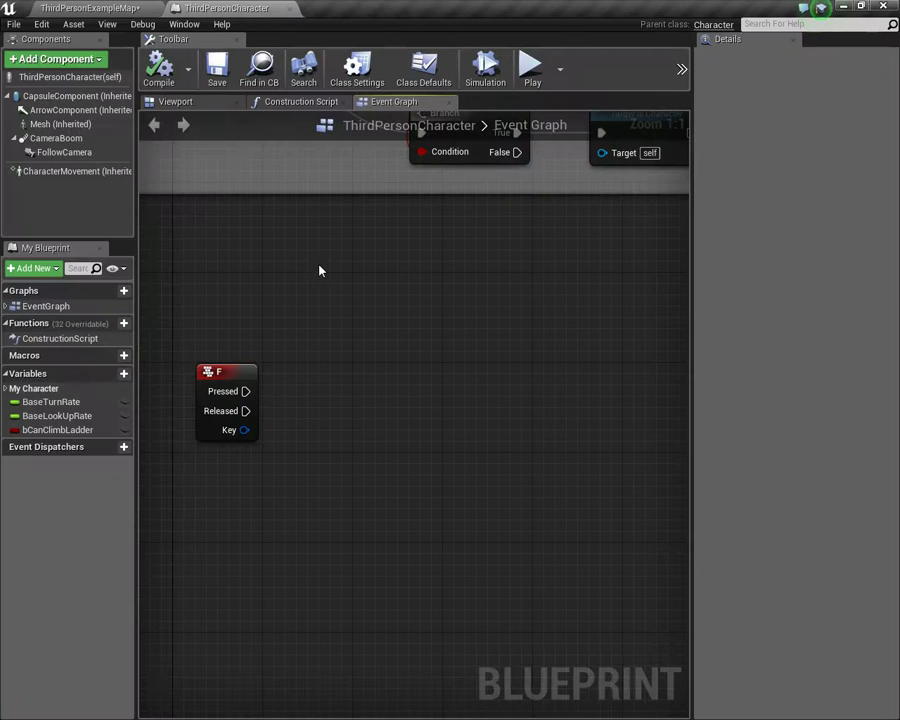
Step: Add a Branch node driven by the Pressed output of the F key event
right_drag(352, 338, 327, 306)
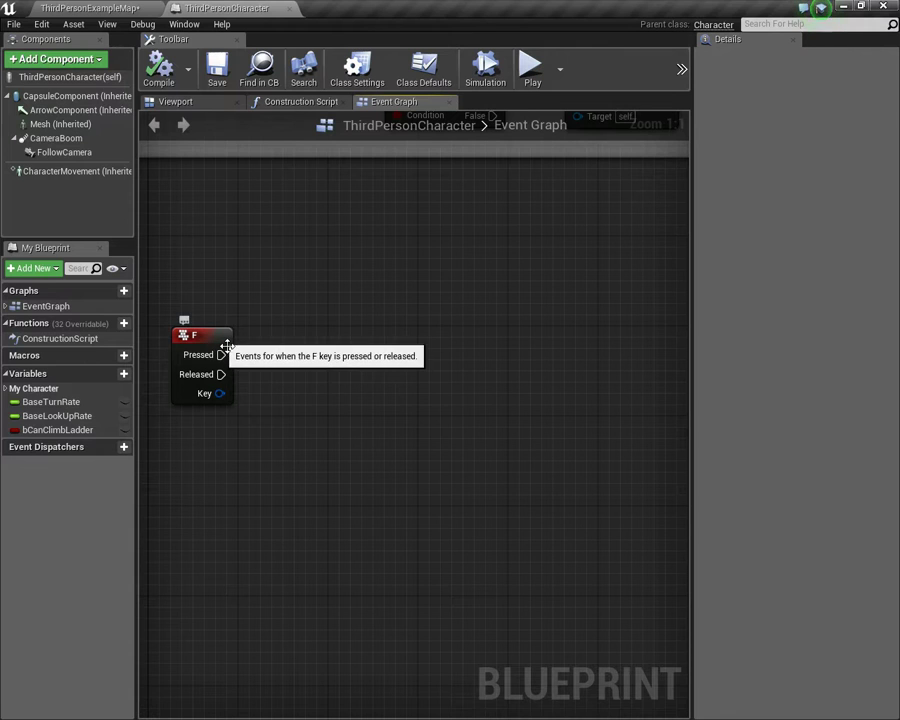
right_drag(277, 356, 267, 384)
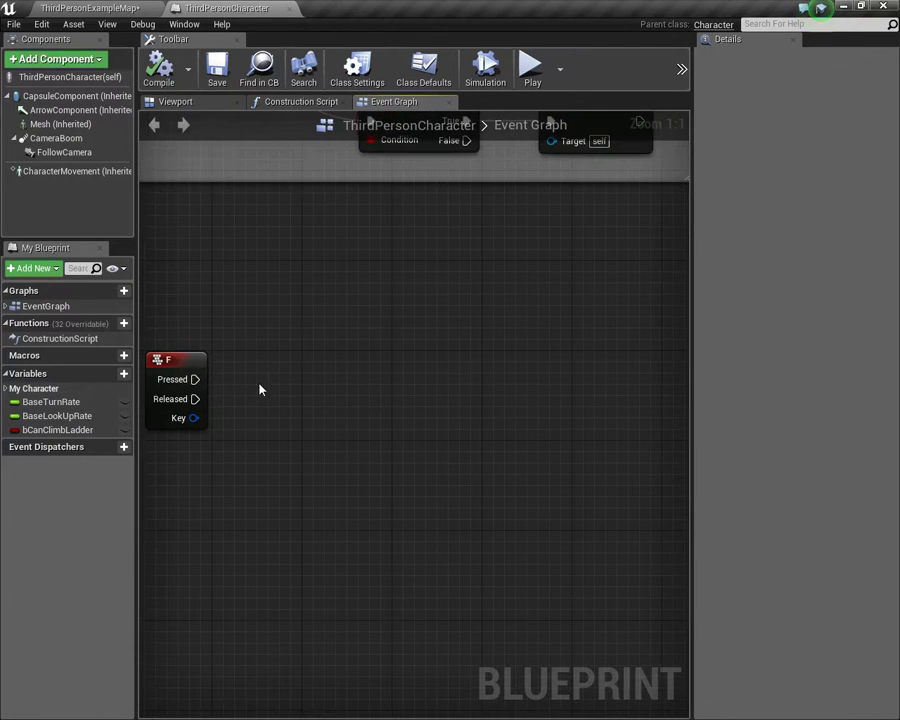
drag(200, 381, 371, 378)
text(branch)
key(Return)
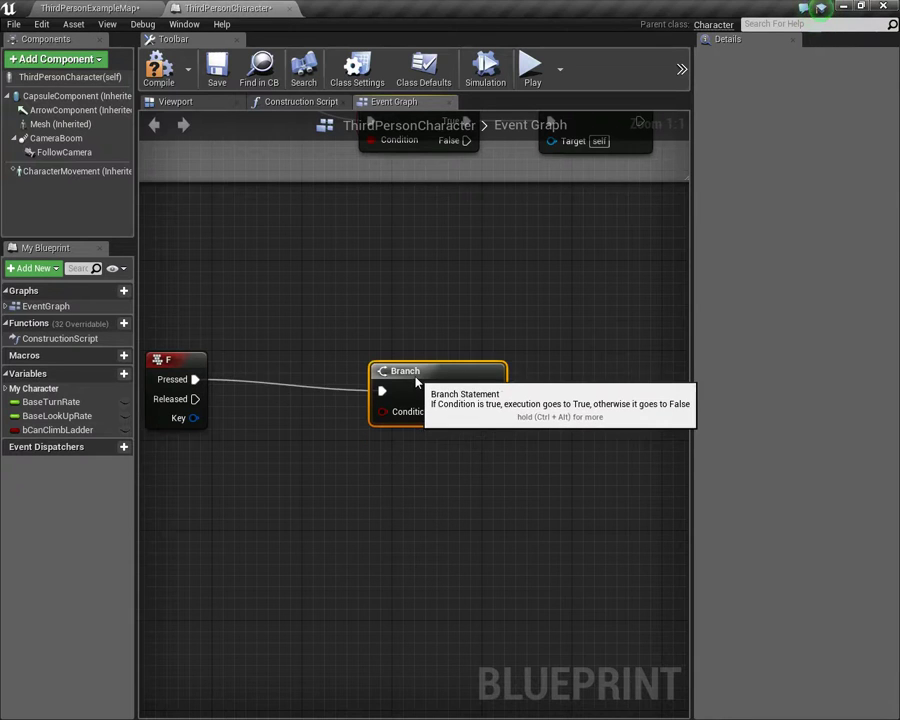
Step: Use bCanClimbLadder as the Branch condition, and compile and save the blueprint
drag(60, 430, 327, 409)
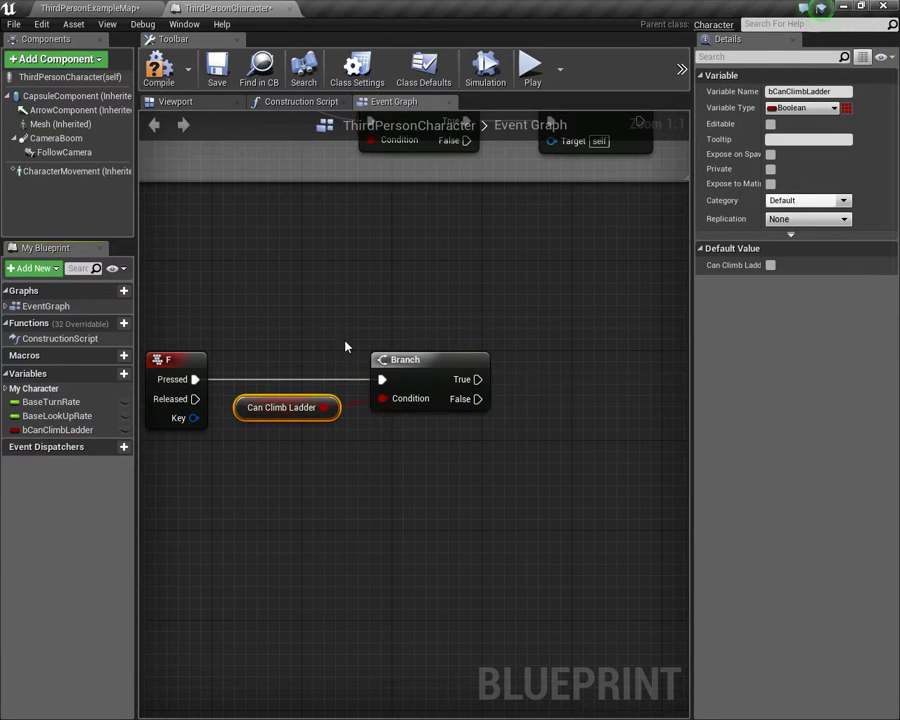
click(158, 68)
click(216, 68)
Step: Place a reference to the Mesh component below the Branch and connect it to a new Get Anim Instance node
right_drag(425, 480, 330, 393)
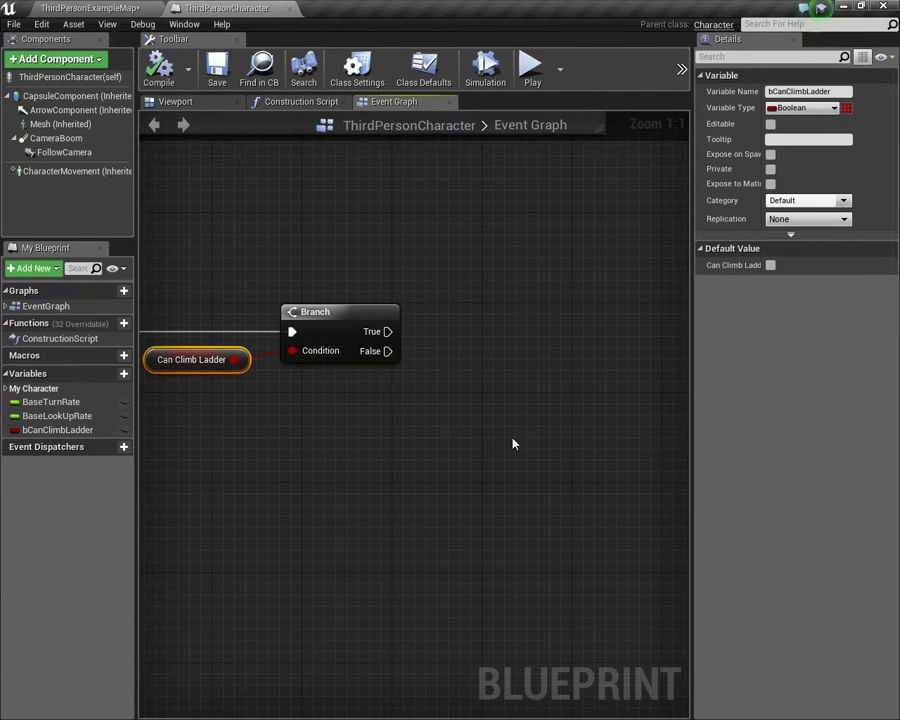
right_drag(523, 447, 462, 468)
right_drag(430, 368, 448, 399)
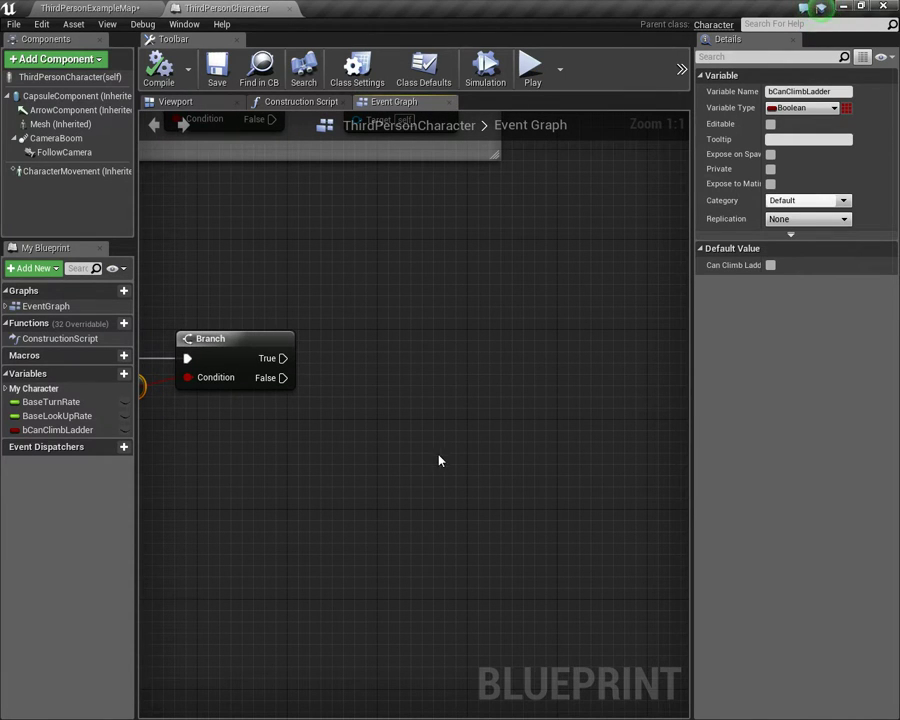
click(458, 427)
right_drag(419, 451, 627, 383)
right_drag(504, 380, 488, 410)
drag(99, 128, 294, 420)
drag(375, 421, 418, 430)
text(get)
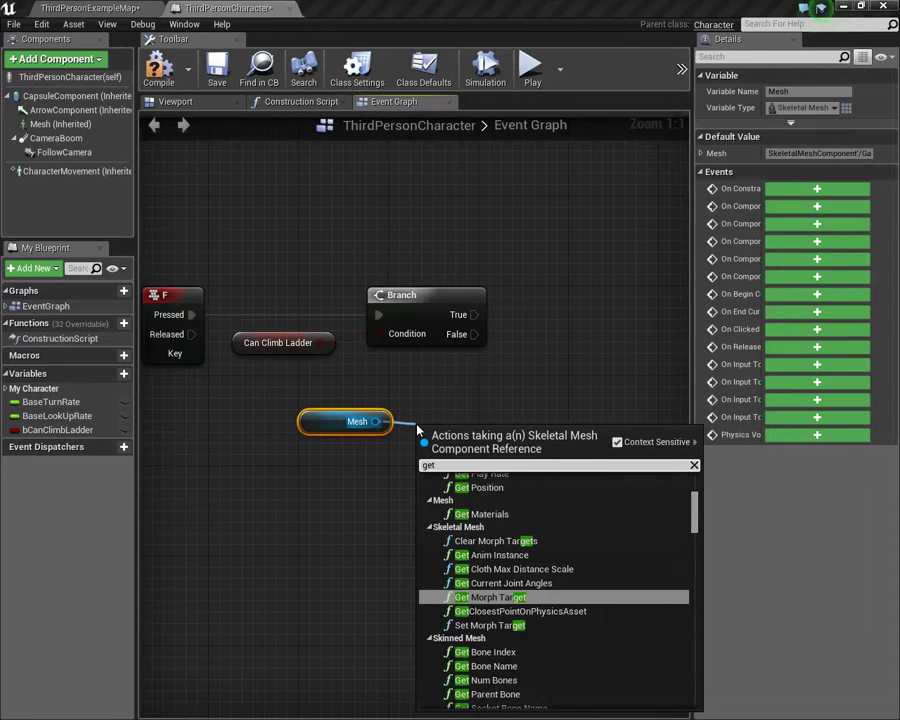
text( anim inst)
key(Return)
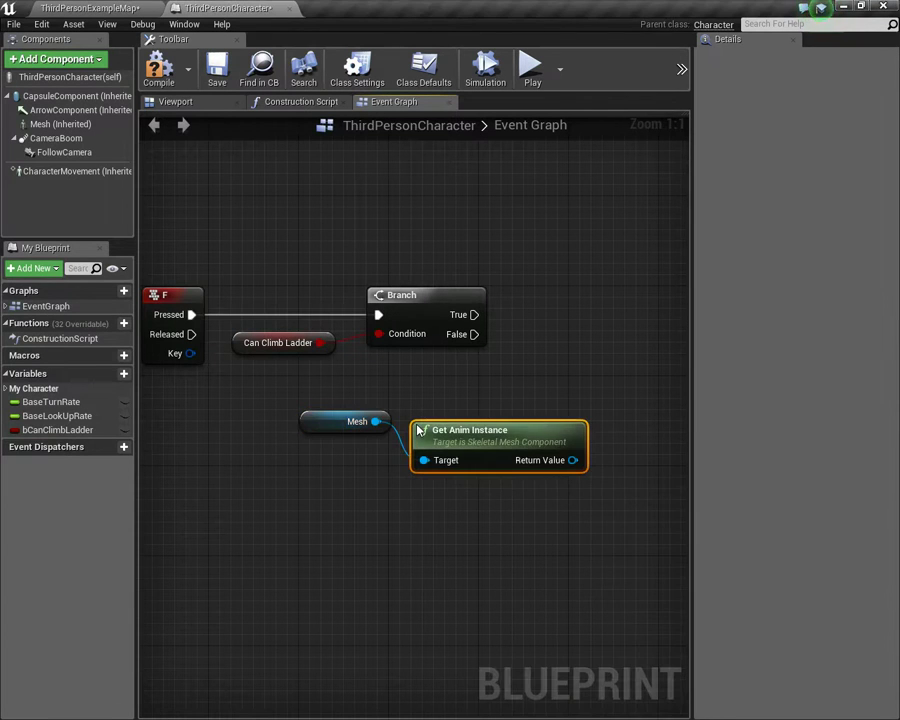
Step: Add a Montage Play node targeting the anim instance's return value and run it from the Branch's True output
right_drag(492, 427, 406, 464)
drag(476, 475, 530, 393)
text(mont)
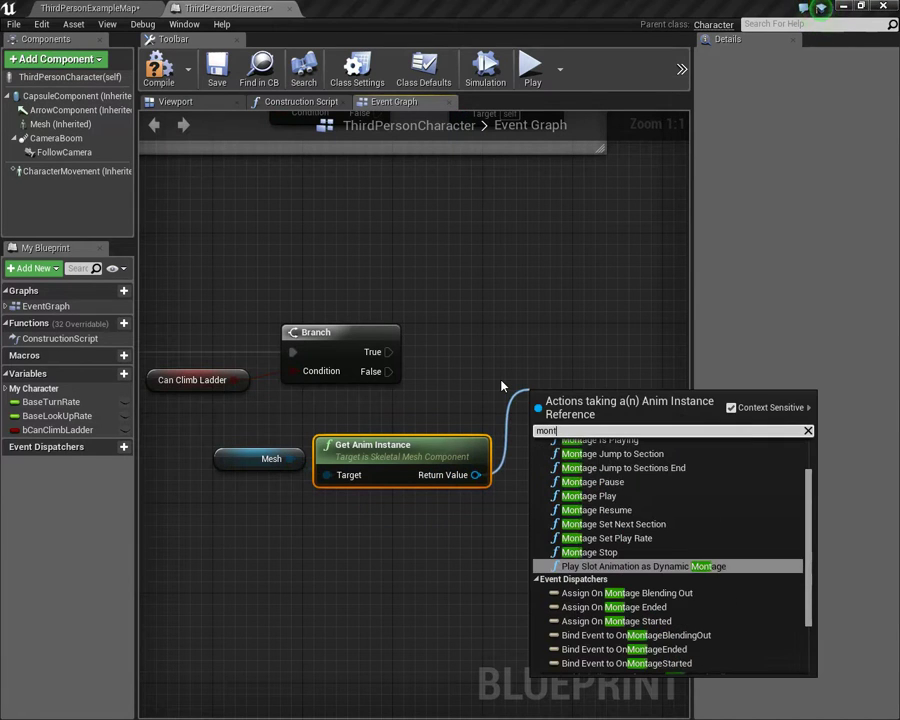
text(age pla)
key(Return)
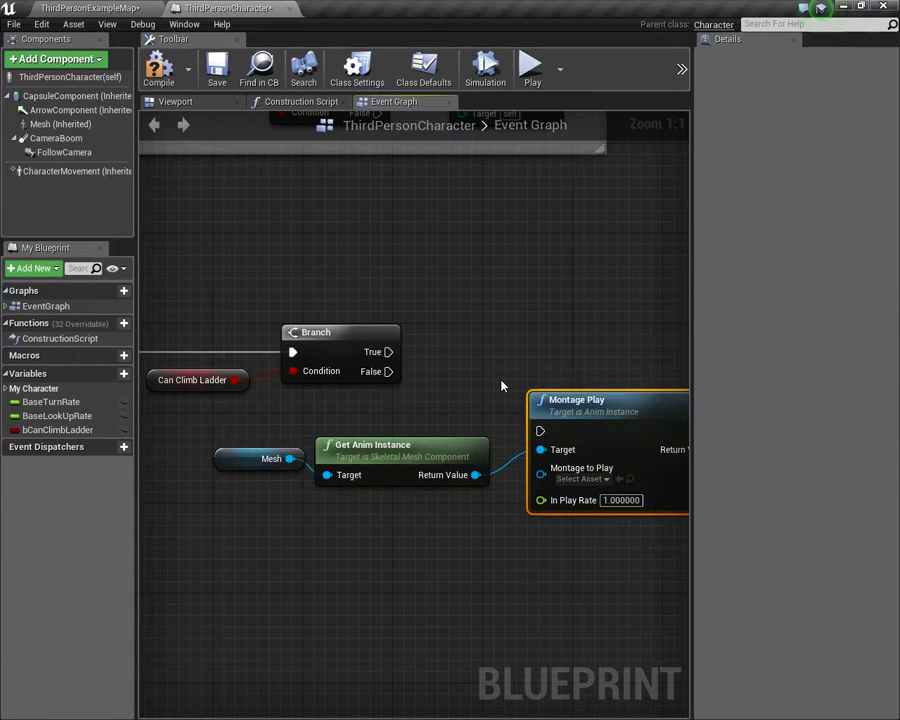
drag(388, 352, 529, 352)
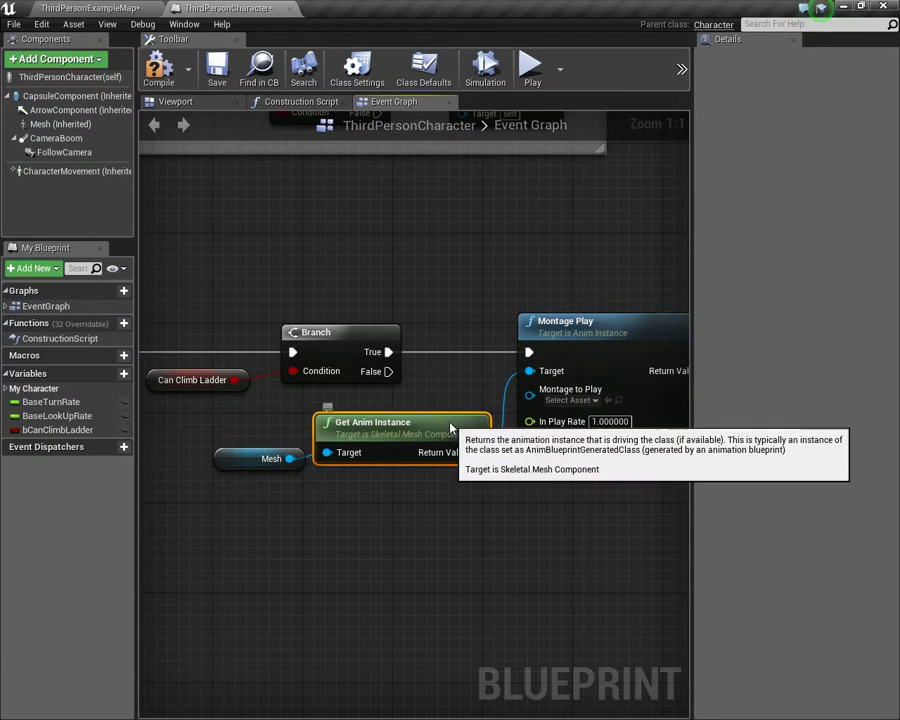
right_drag(485, 522, 398, 547)
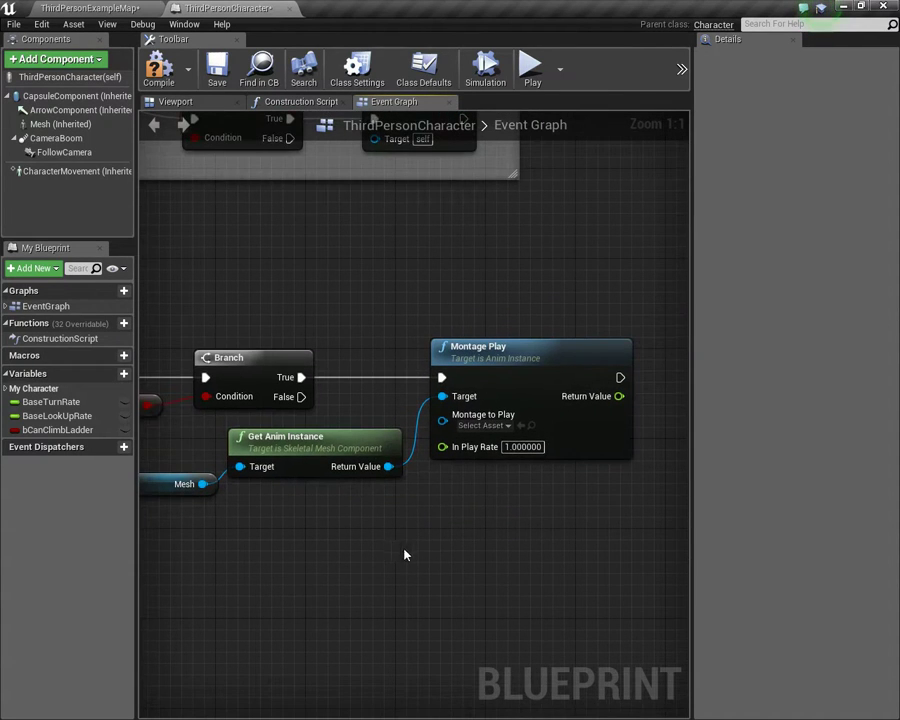
Step: Check the assets available for Montage to Play and move the Mesh node up beside Get Anim Instance
click(503, 426)
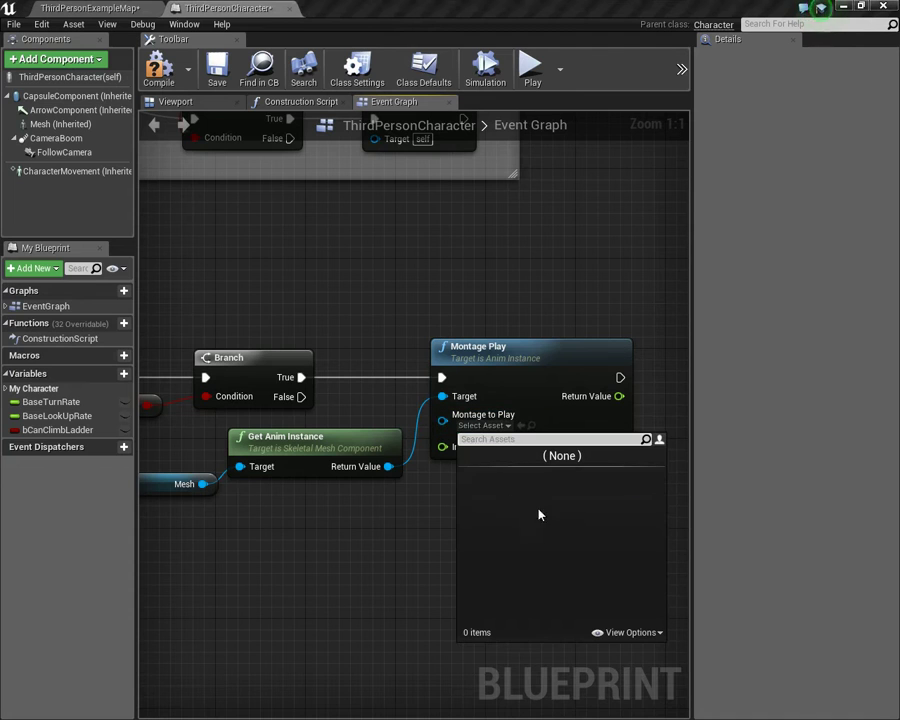
click(440, 518)
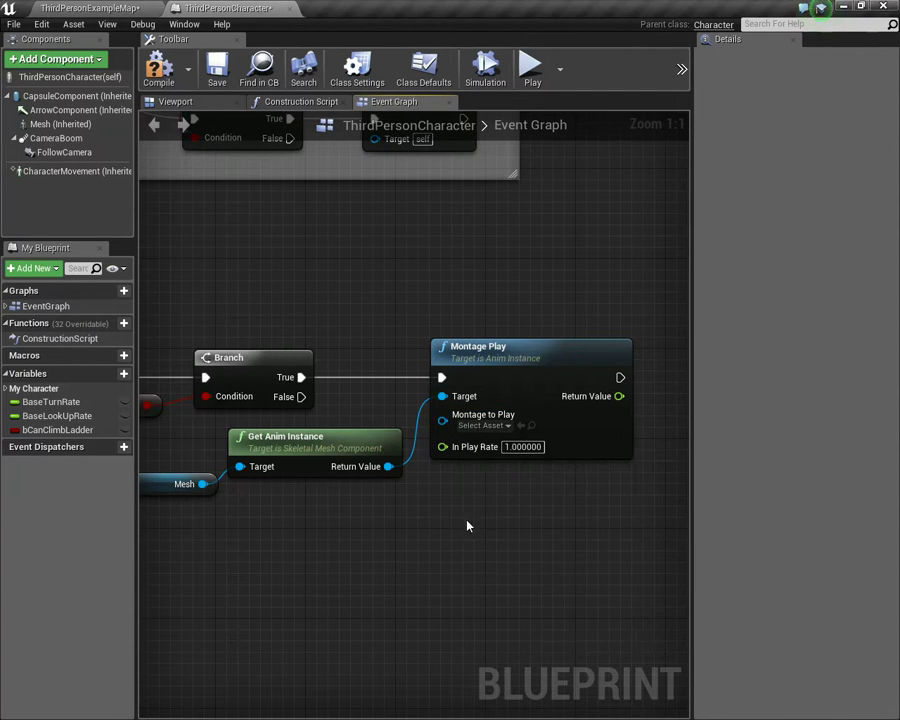
right_drag(462, 520, 504, 488)
drag(220, 460, 208, 438)
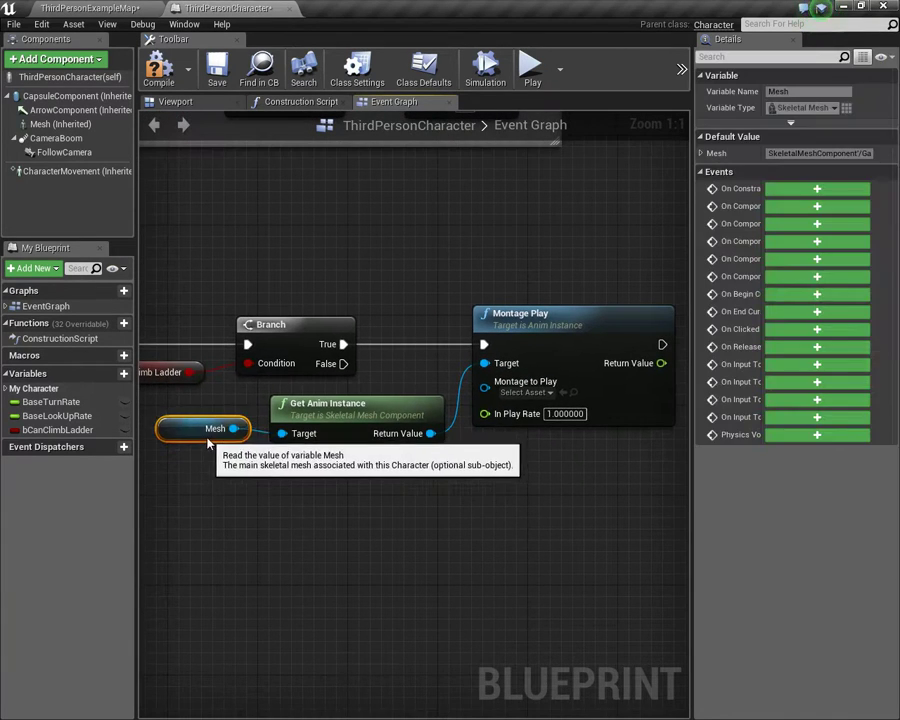
click(277, 475)
Step: Add a Set Movement Mode node targeting the CharacterMovement component and run it after Montage Play
right_drag(313, 485, 188, 491)
right_drag(524, 502, 402, 484)
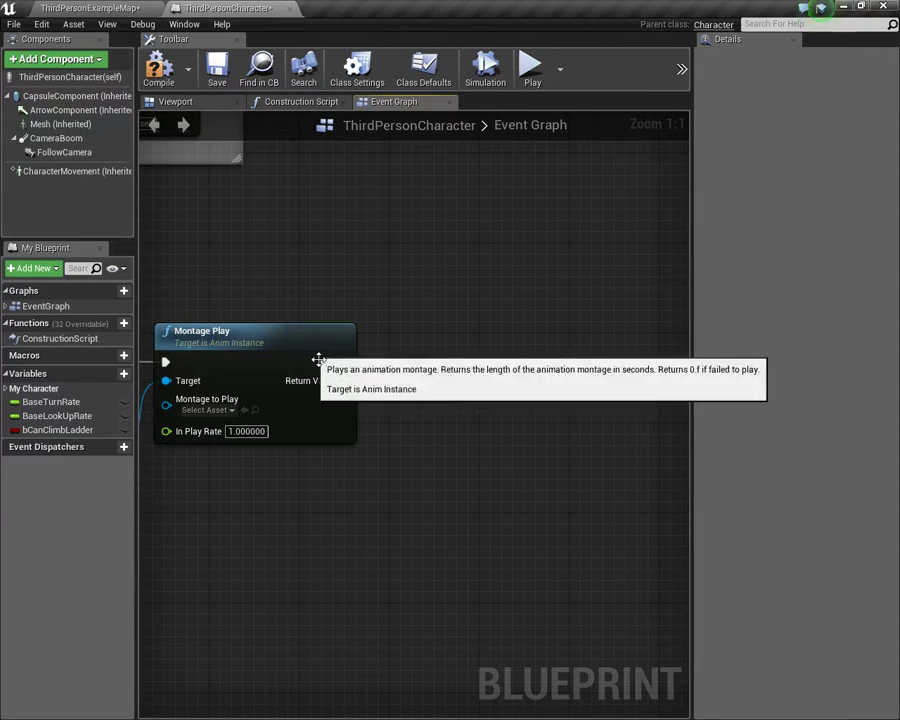
drag(75, 171, 378, 423)
drag(477, 423, 548, 412)
text(set movement)
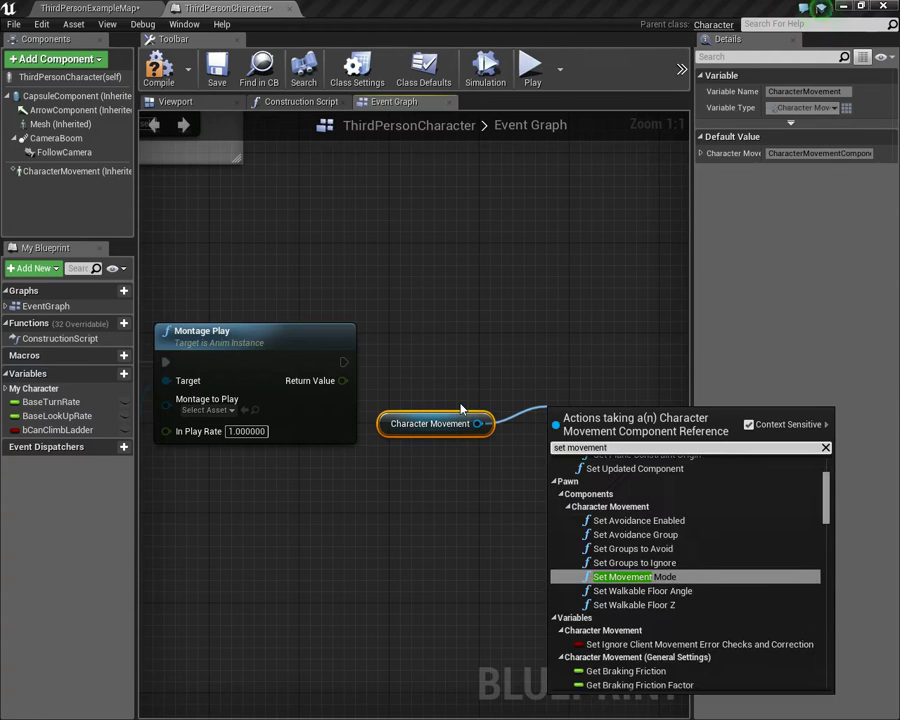
key(Return)
drag(569, 446, 345, 362)
Step: Set the new movement mode to Flying and move the Character Movement reference up beside the node's target input
click(595, 411)
click(550, 469)
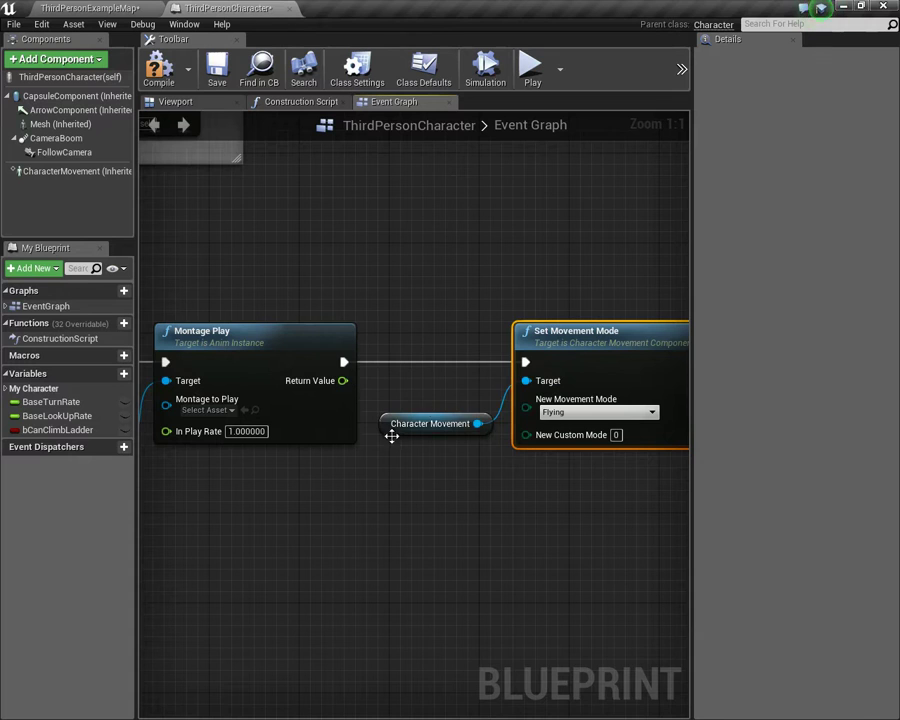
drag(390, 430, 390, 394)
click(481, 445)
right_drag(481, 445, 420, 454)
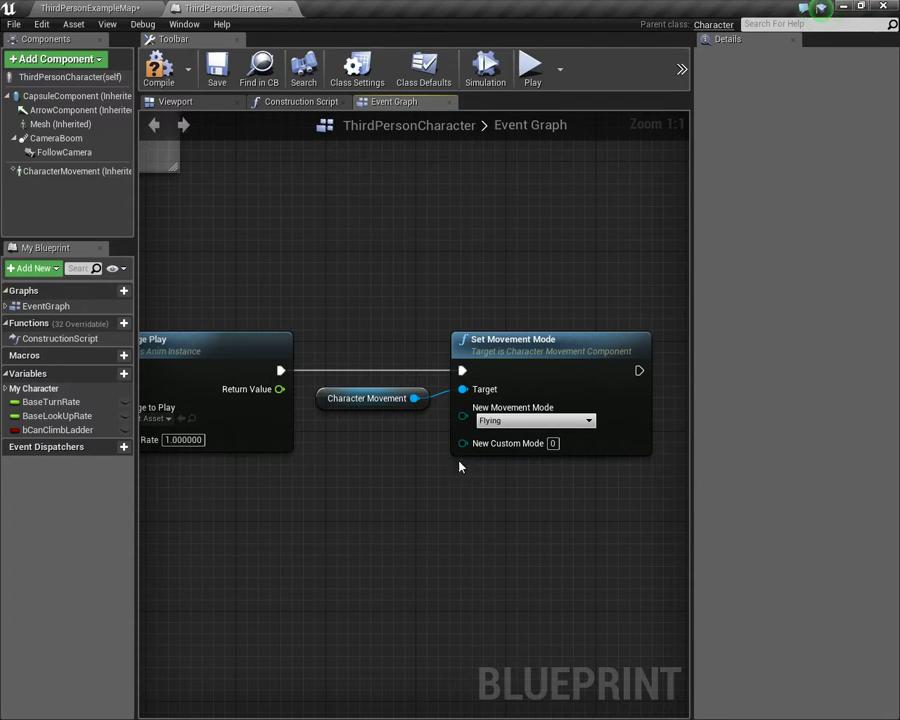
Step: Check the movement mode options on Set Movement Mode, keeping Flying, and compile and save the ThirdPersonCharacter blueprint
click(535, 420)
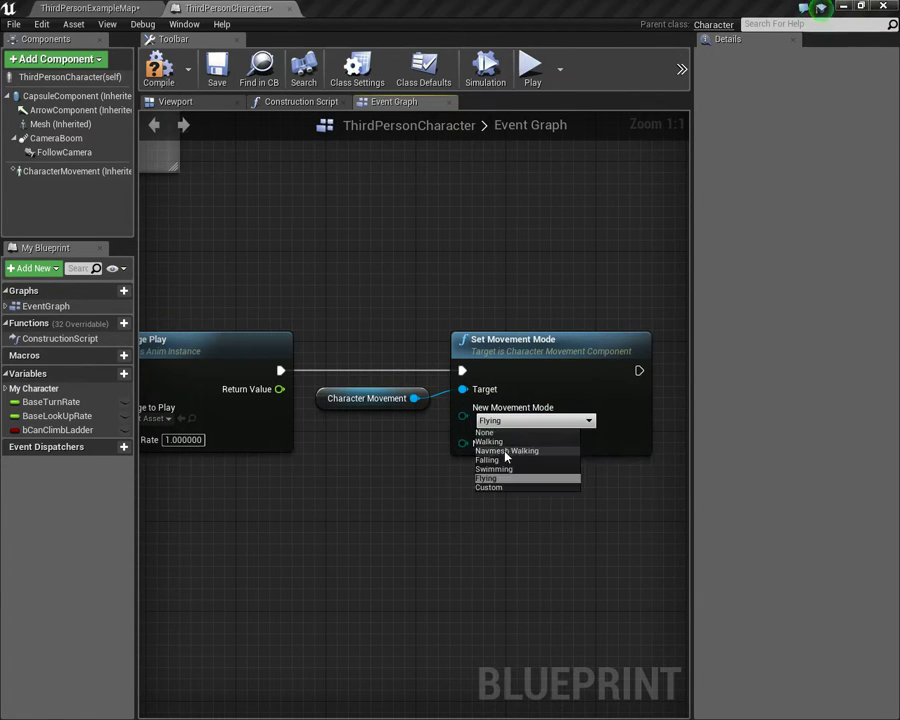
click(470, 454)
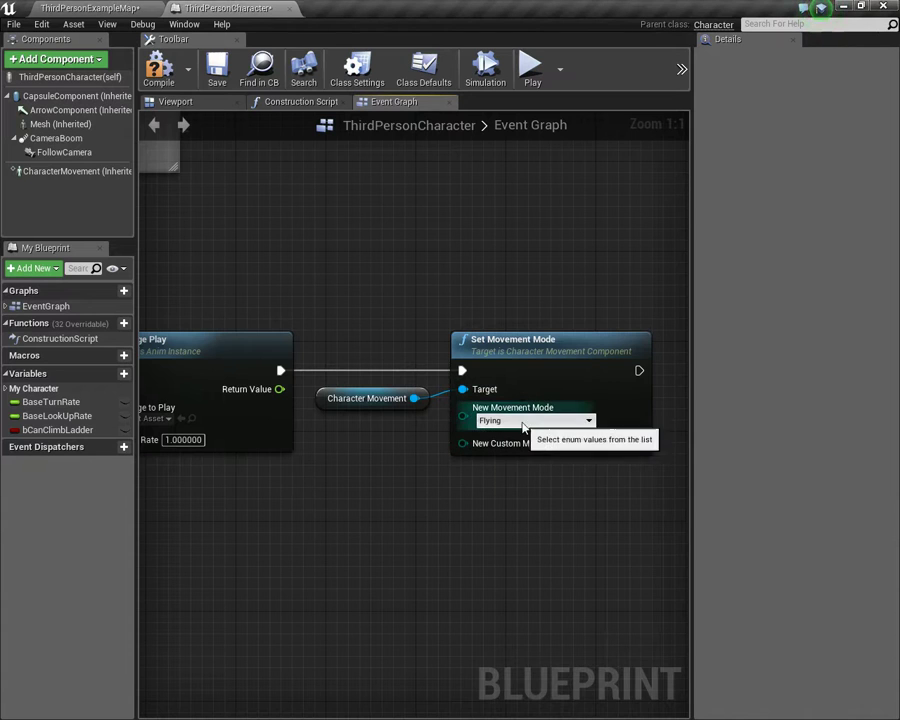
click(158, 68)
click(216, 68)
right_drag(349, 265, 422, 210)
click(216, 74)
scroll(422, 210, down, 1)
scroll(422, 210, down, 1)
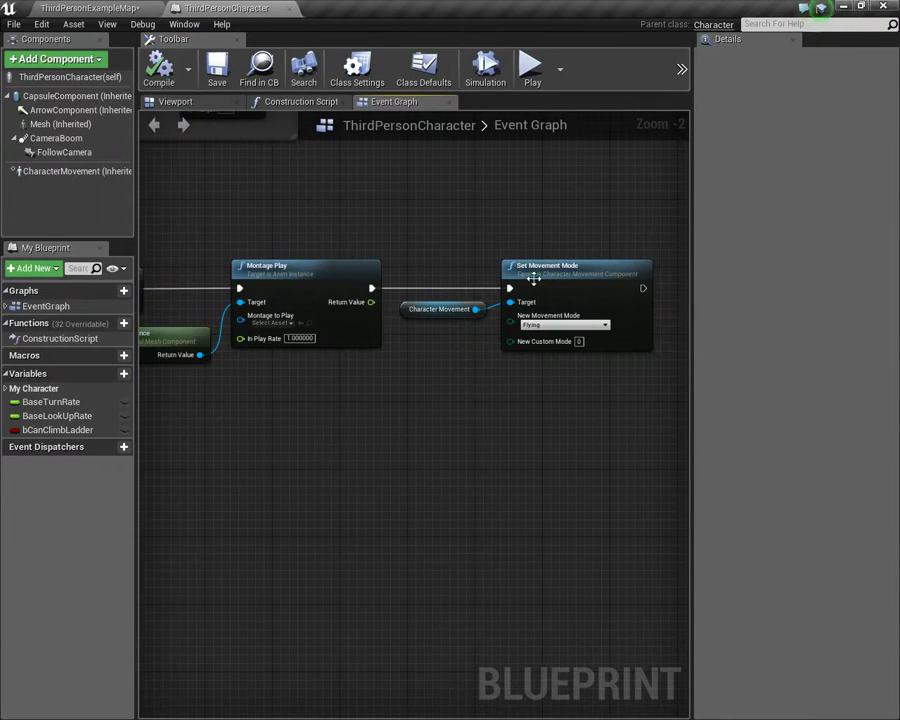
right_drag(412, 394, 534, 410)
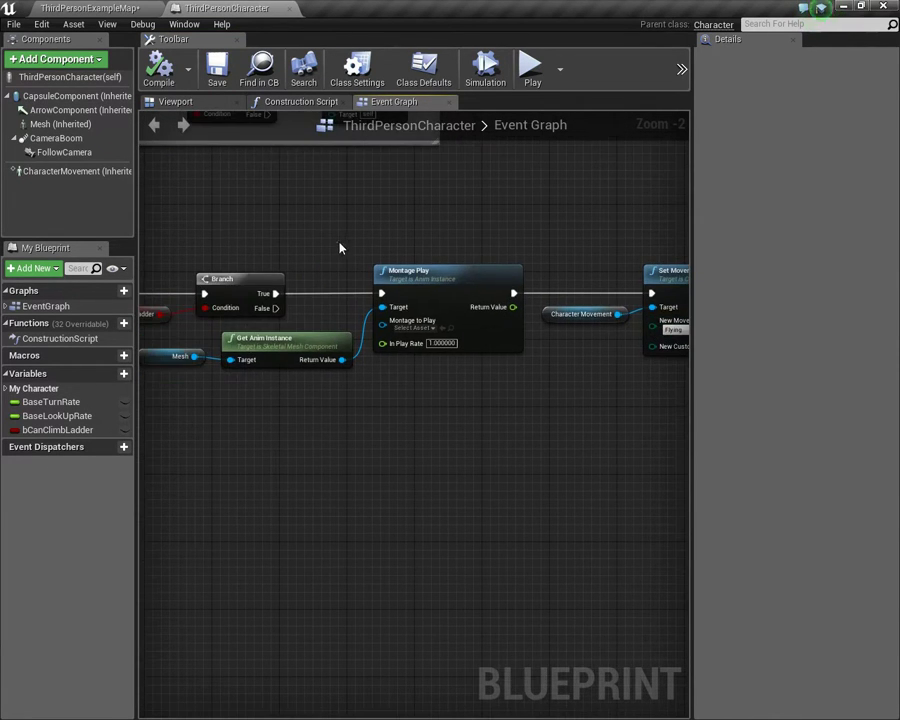
Step: Return to the ThirdPersonExampleMap level and save it
click(123, 8)
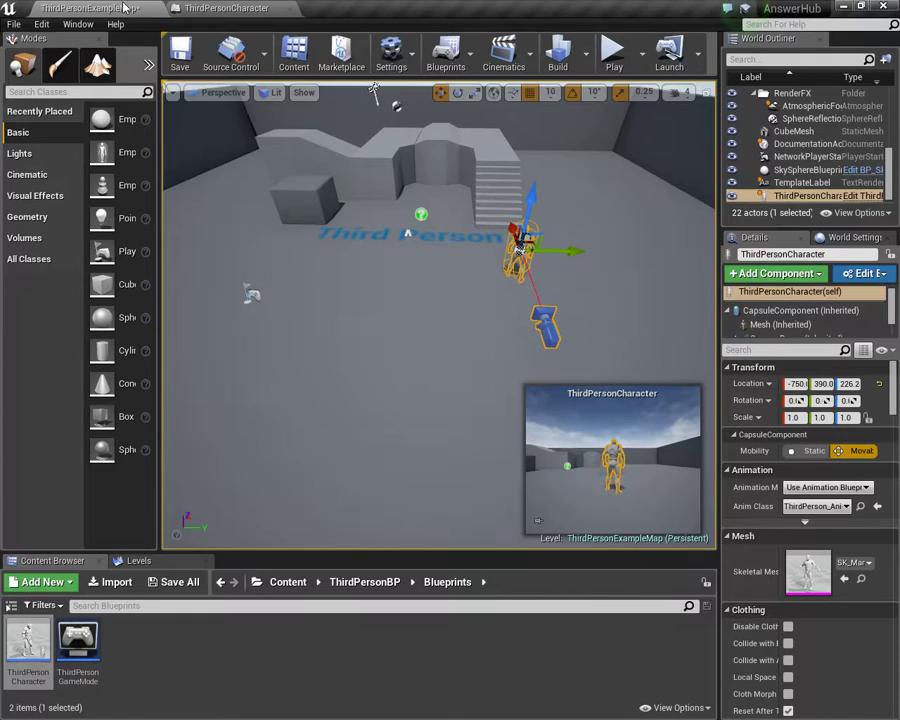
click(180, 55)
click(152, 635)
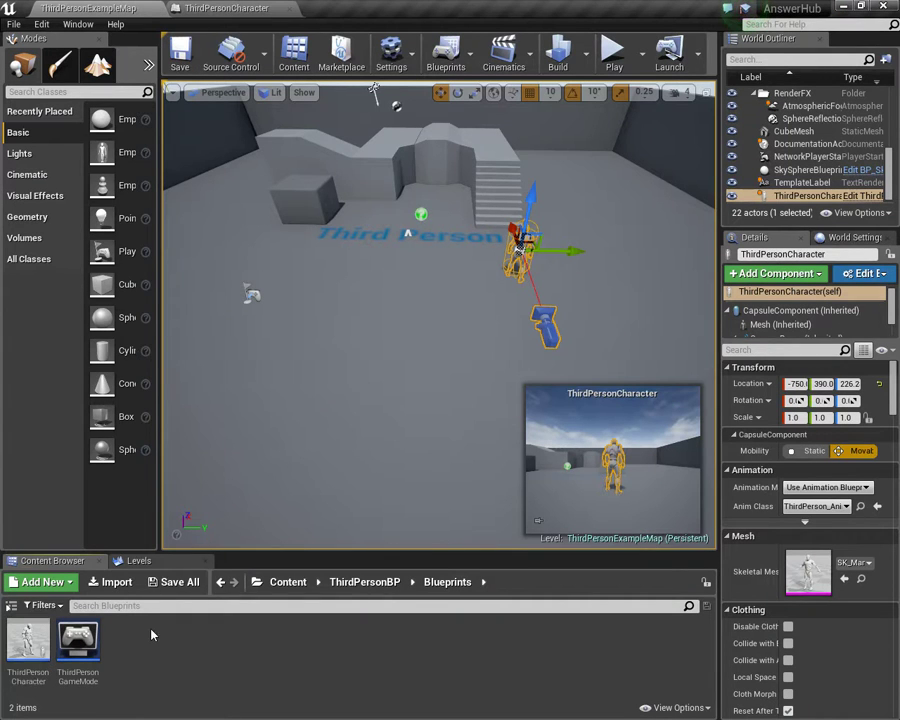
Step: Create a new Blueprint Class based on Actor in the Content folder and name it BP_Ladder
click(287, 582)
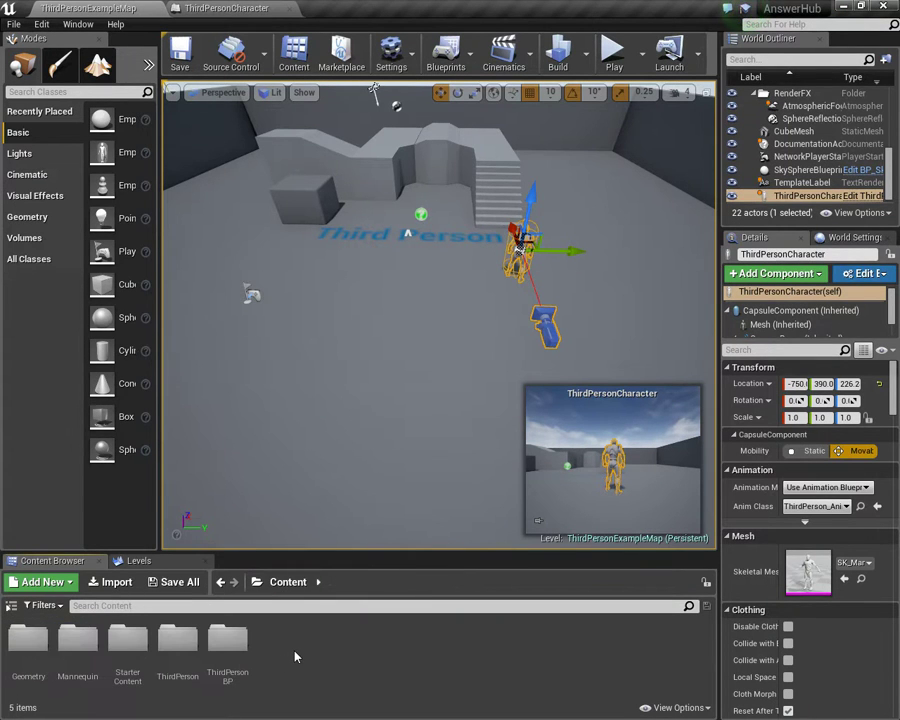
right_click(295, 656)
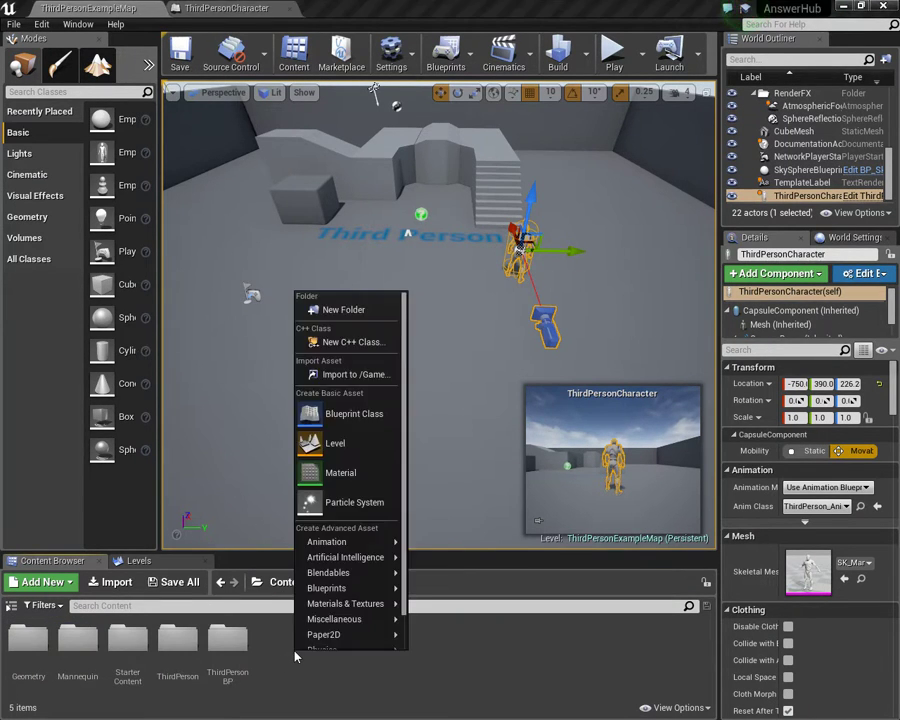
click(368, 415)
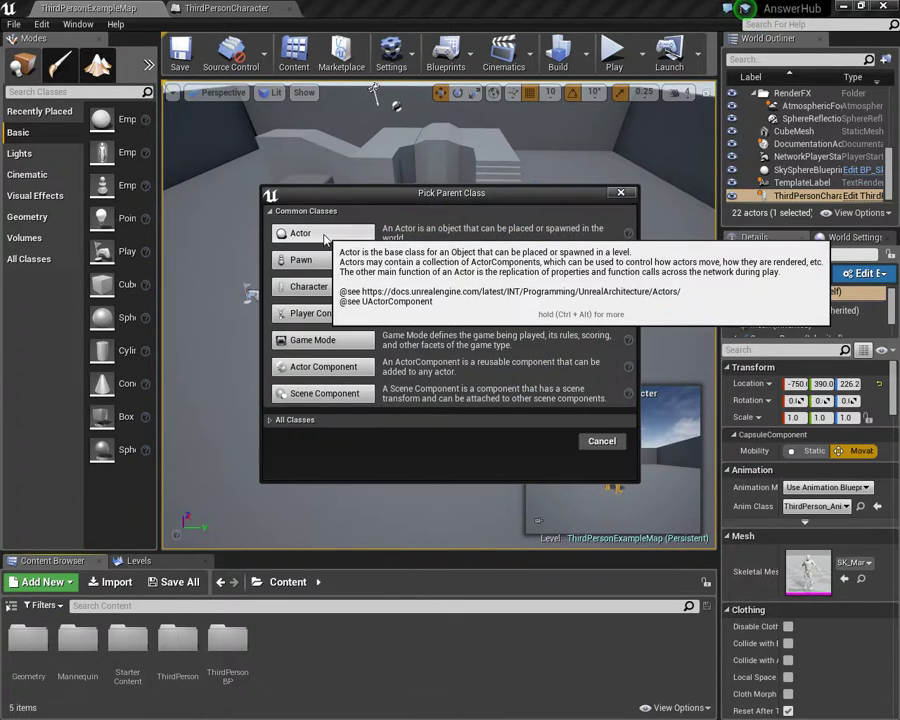
click(325, 235)
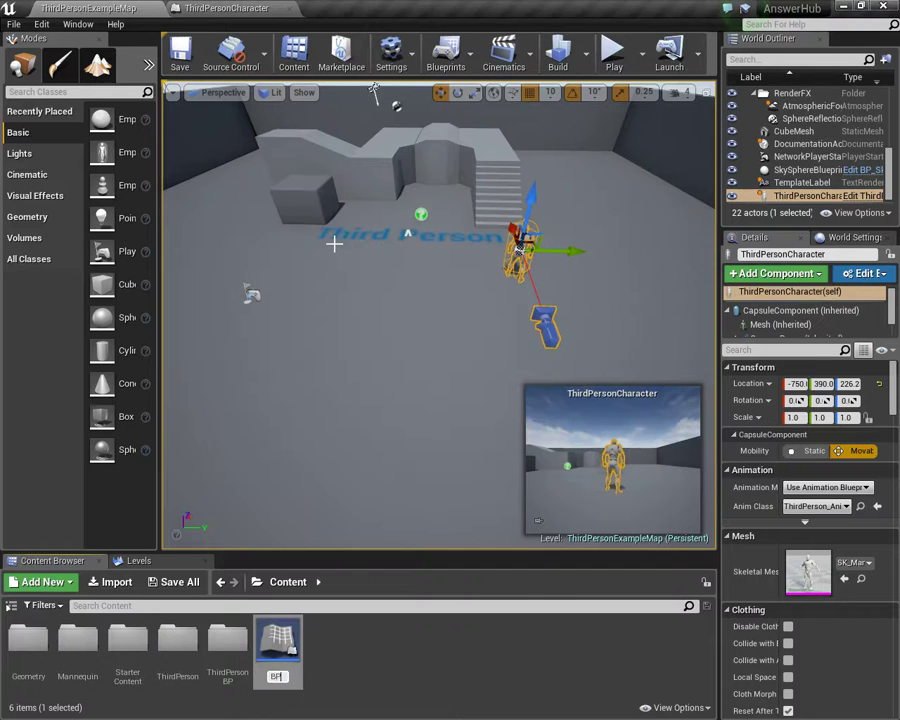
text(BP_Ladder)
key(Return)
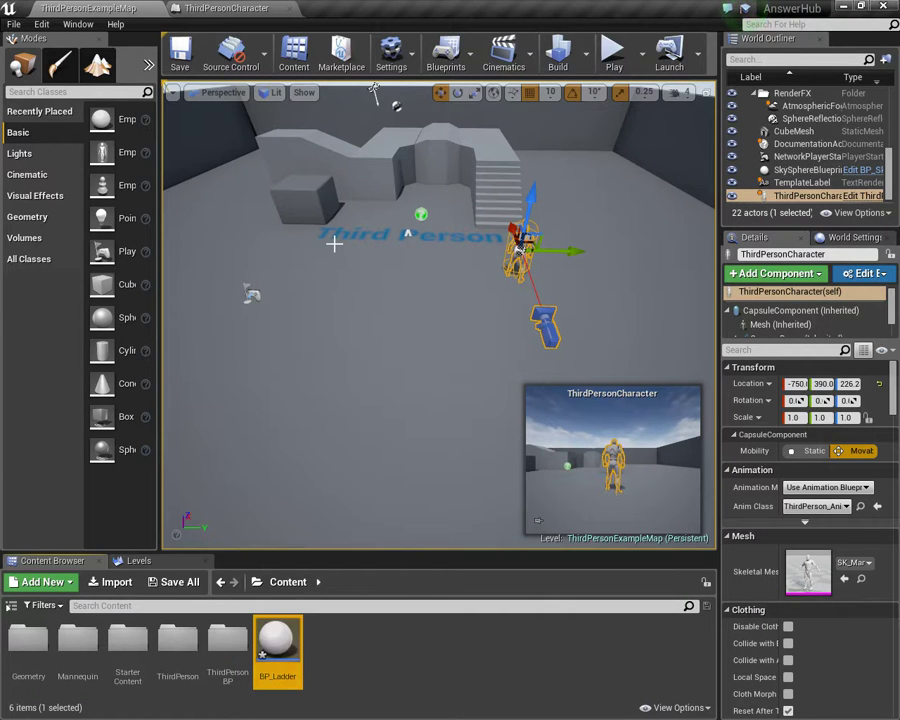
Step: Open BP_Ladder and add a Static Mesh component named Ladder
double_click(278, 645)
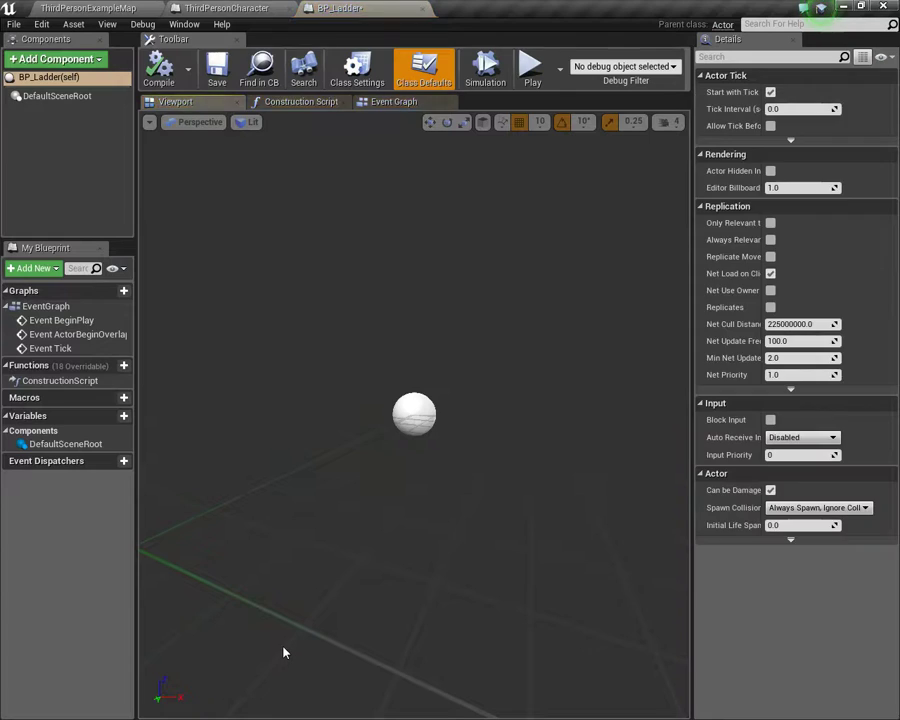
click(54, 60)
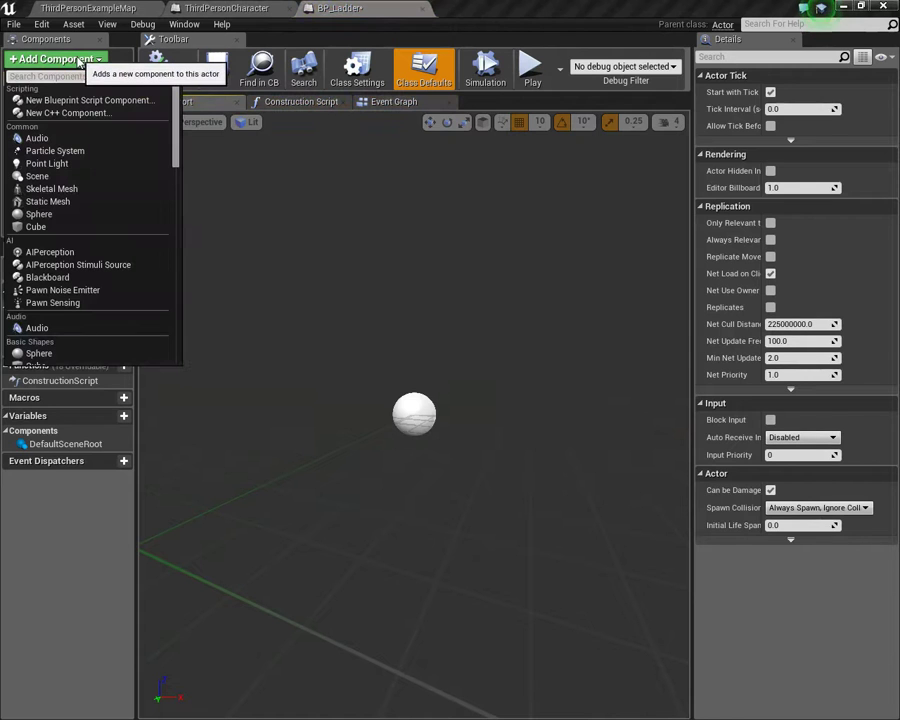
text(Static Mes)
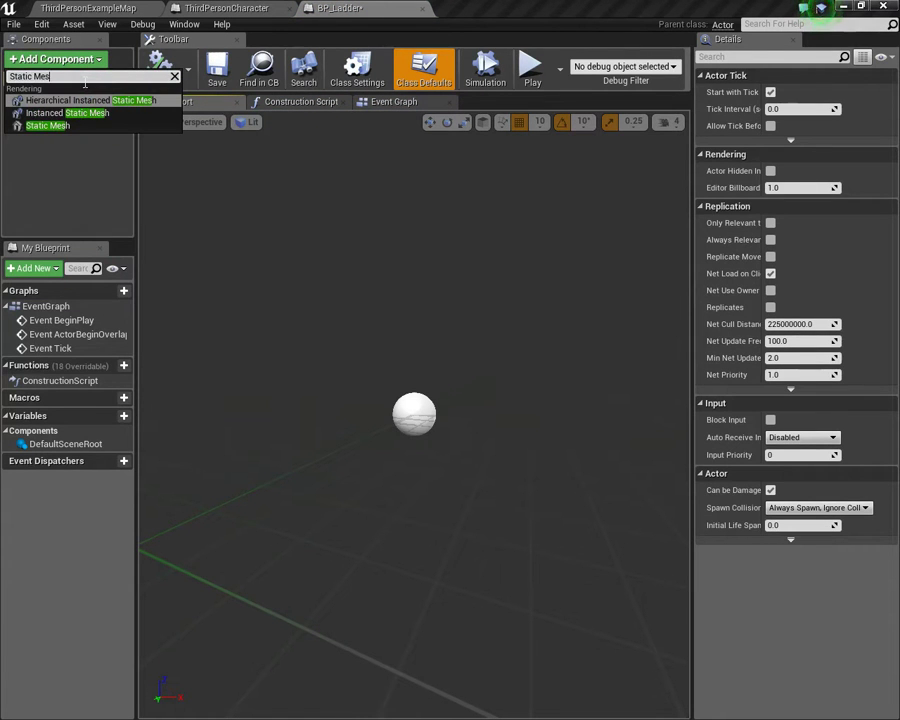
click(84, 127)
text(Ladd)
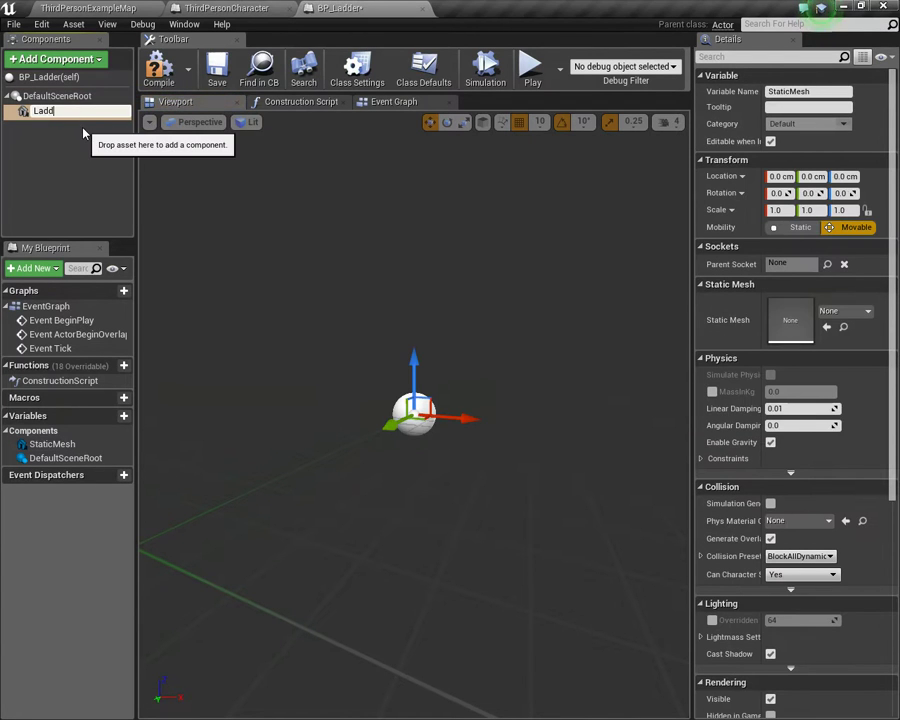
text(er)
key(Return)
Step: Add a Box Collision component named ClimbVolume to BP_Ladder and save the blueprint
click(88, 61)
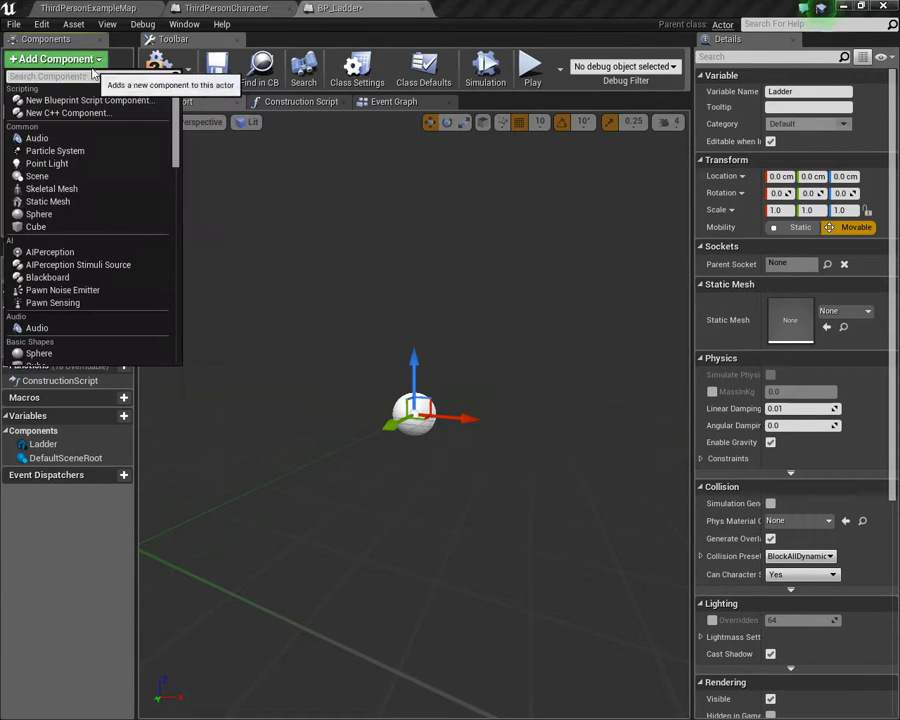
text(Box CO)
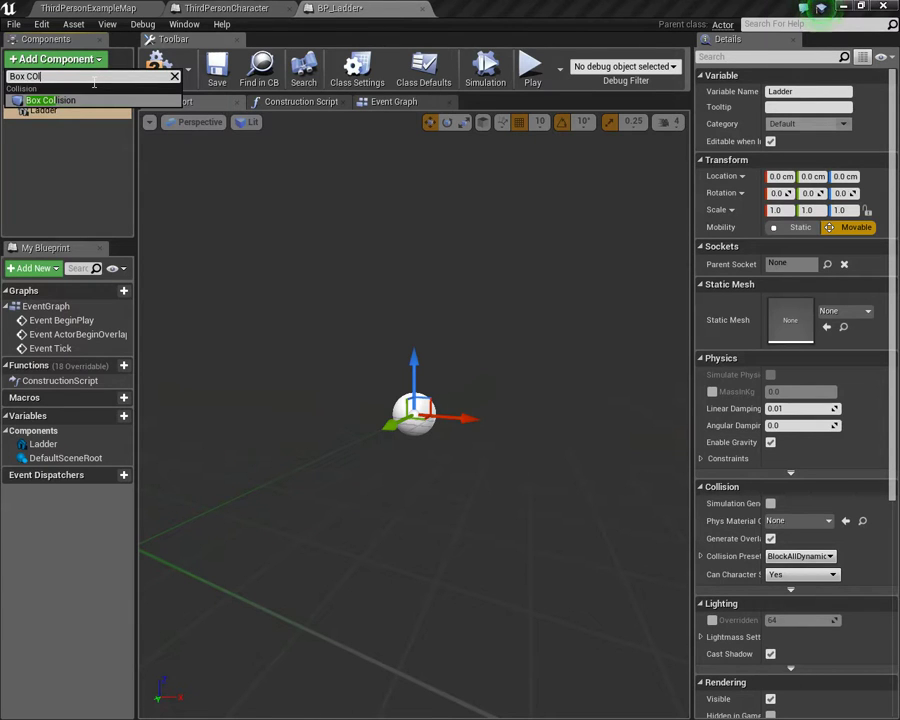
key(Return)
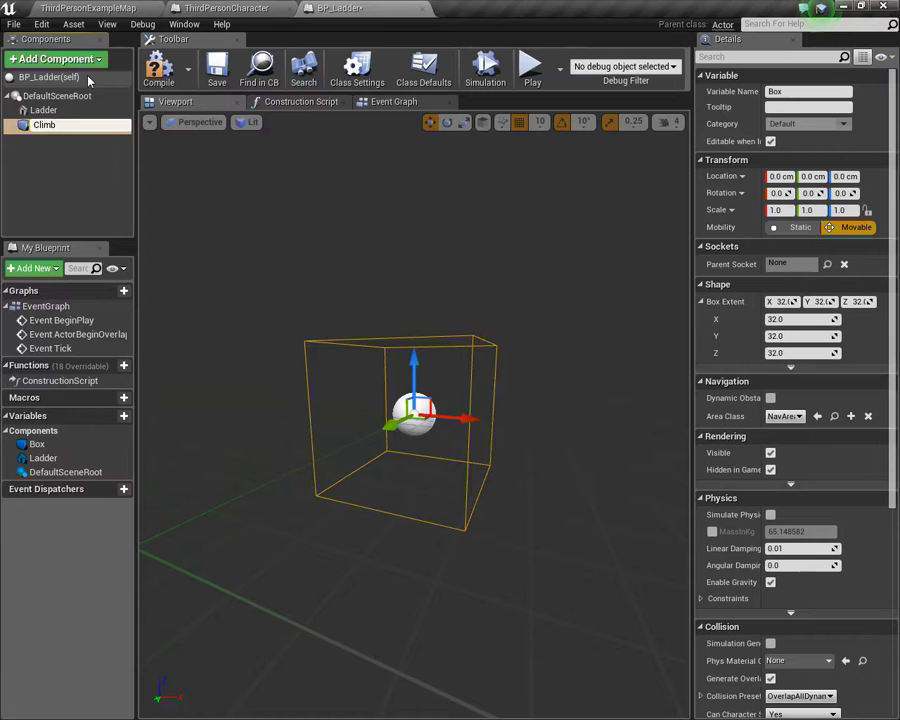
text(ClimbVolume)
key(Return)
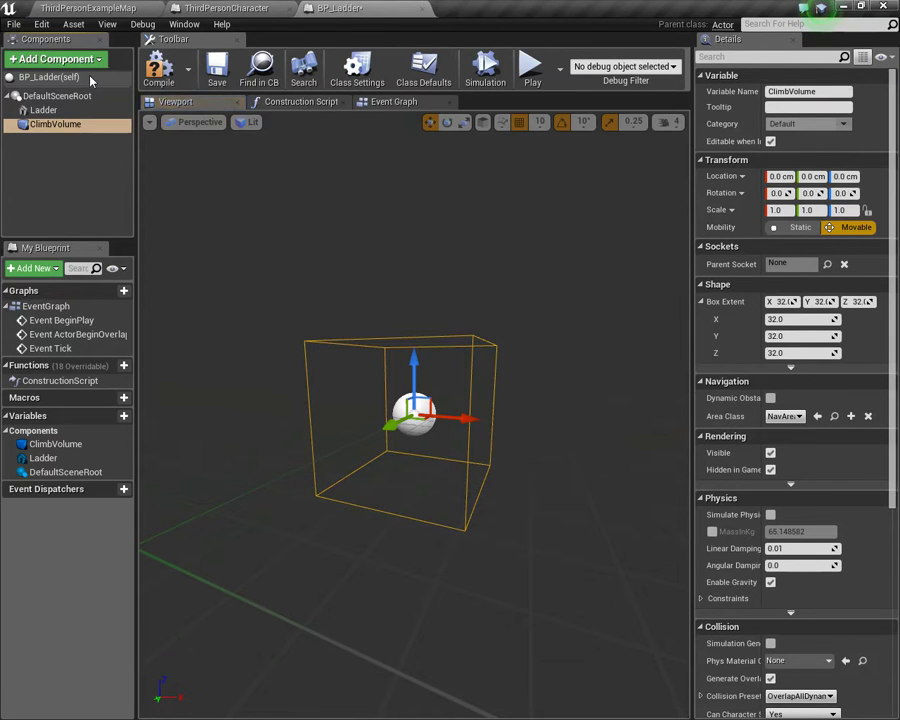
click(216, 68)
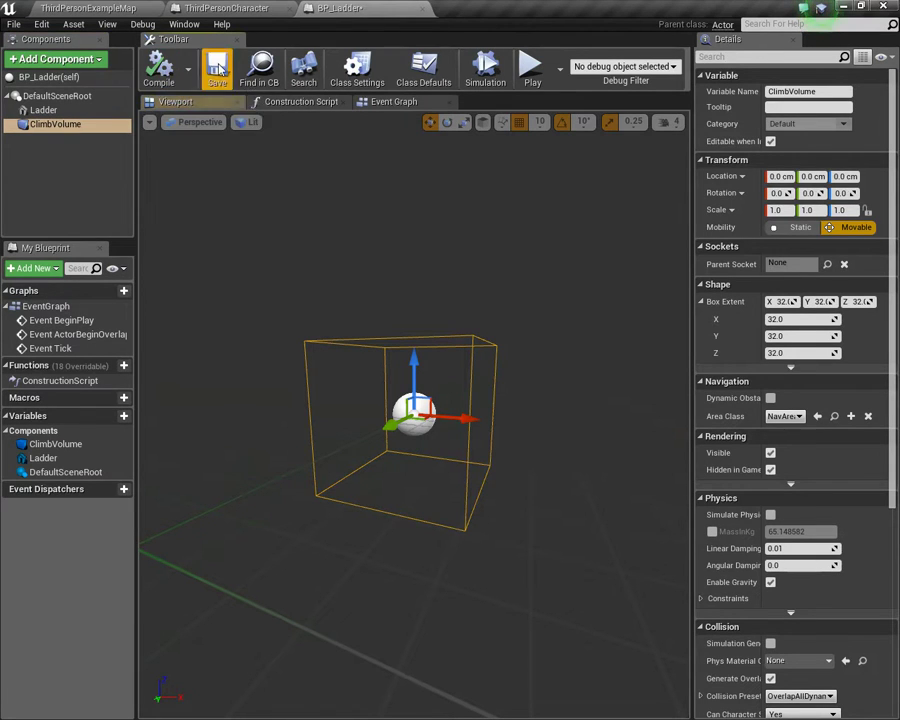
Step: Assign the 1M_Cube static mesh to the Ladder component
click(73, 129)
scroll(312, 262, down, 3)
scroll(370, 271, up, 3)
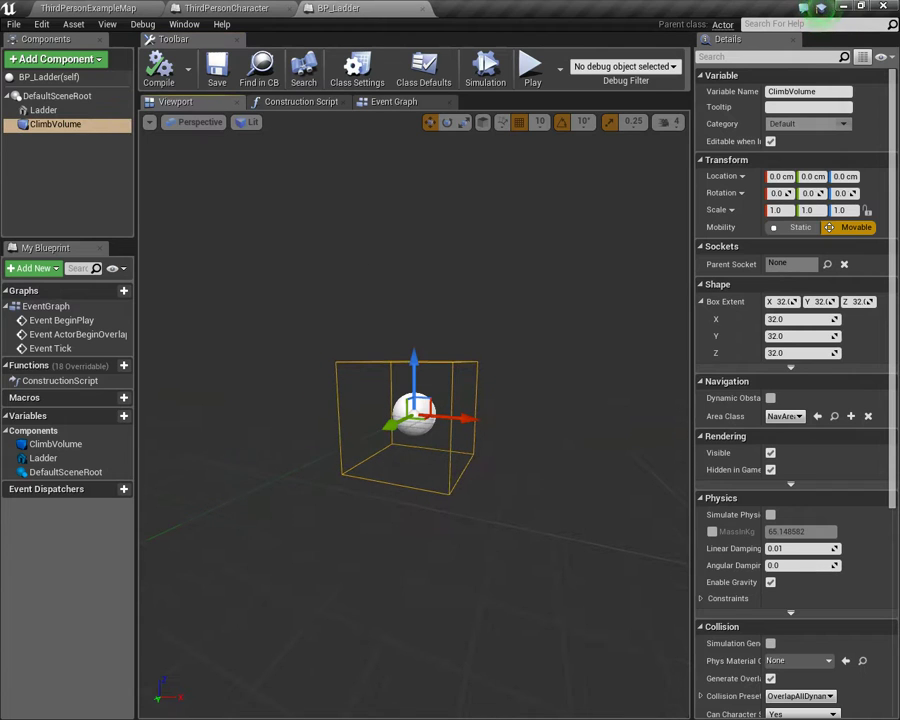
right_drag(516, 361, 512, 392)
key(s)
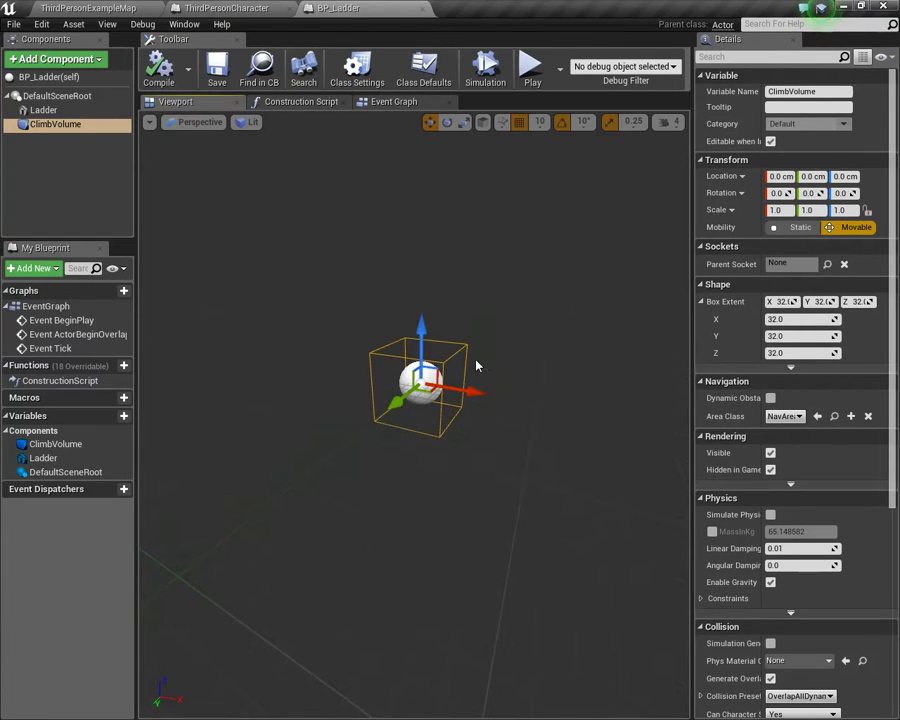
right_drag(466, 477, 422, 481)
key(s)
click(68, 114)
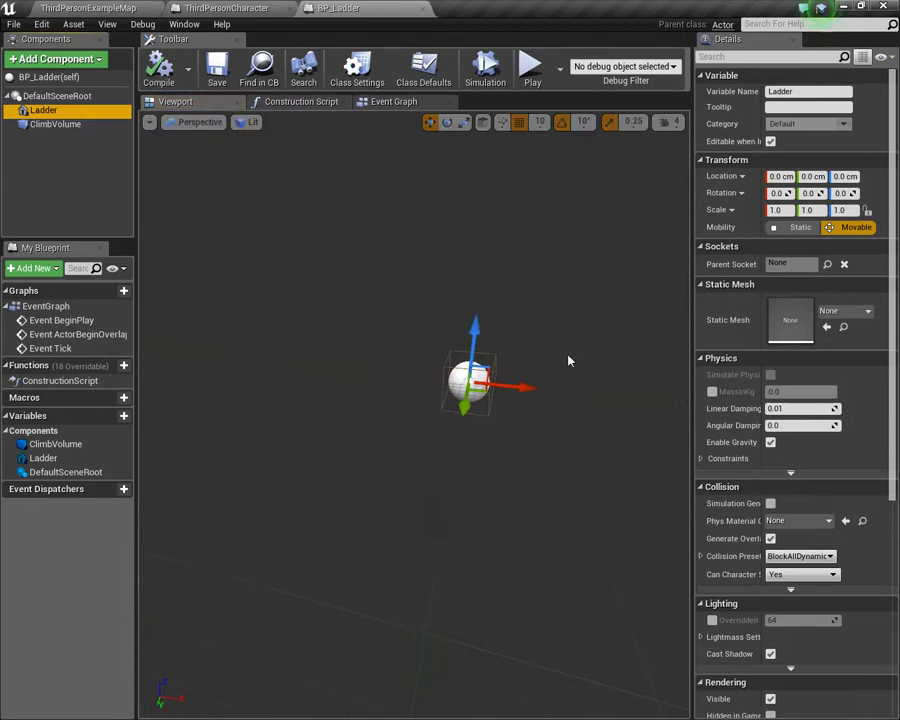
click(845, 313)
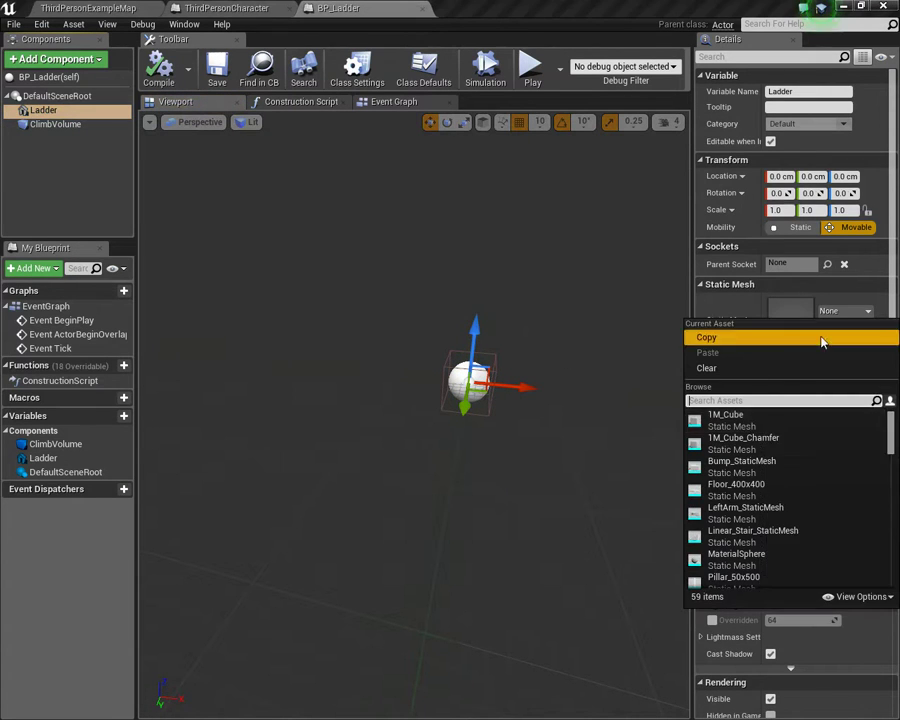
click(745, 441)
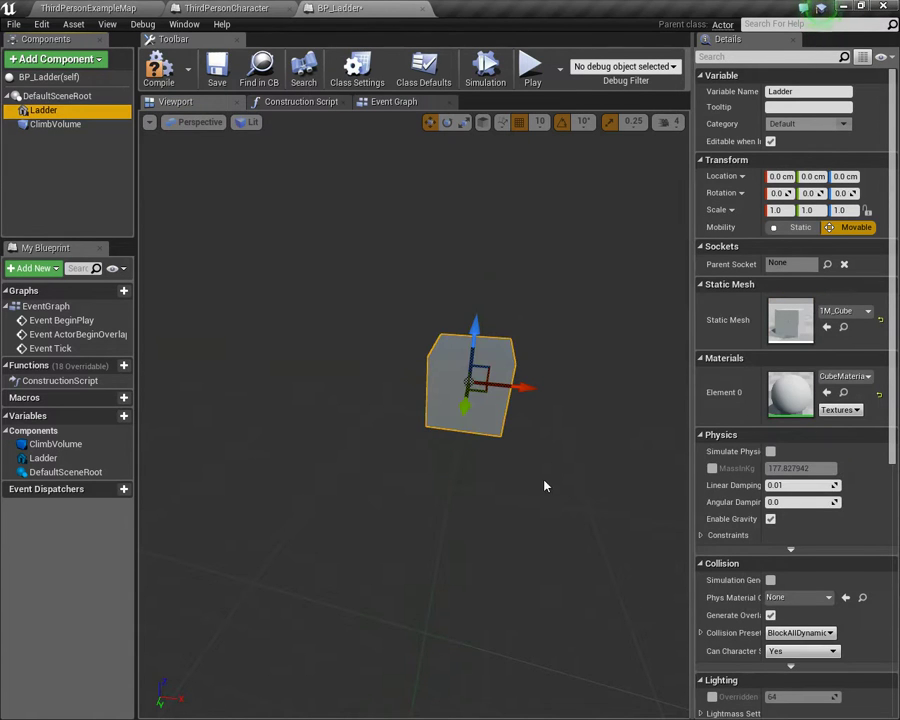
Step: Set the Ladder component's Z scale to 4
mouse_move(544, 484)
alt+mouse_down()
mouse_move(472, 482)
mouse_move(546, 480)
alt+mouse_up()
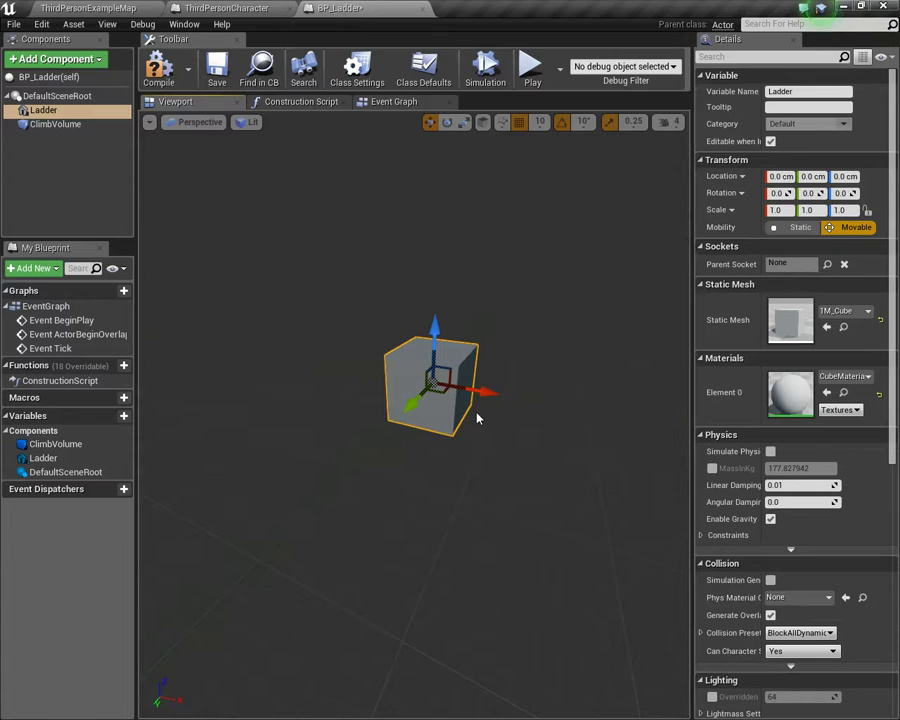
drag(454, 452, 478, 478)
alt+right_drag(628, 323, 628, 282)
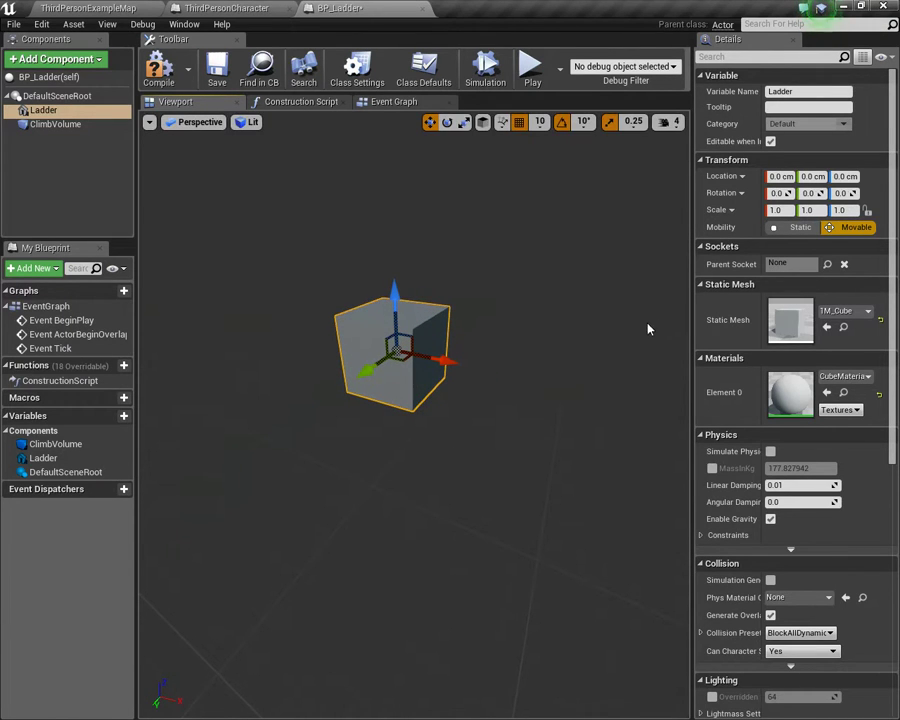
drag(480, 399, 462, 442)
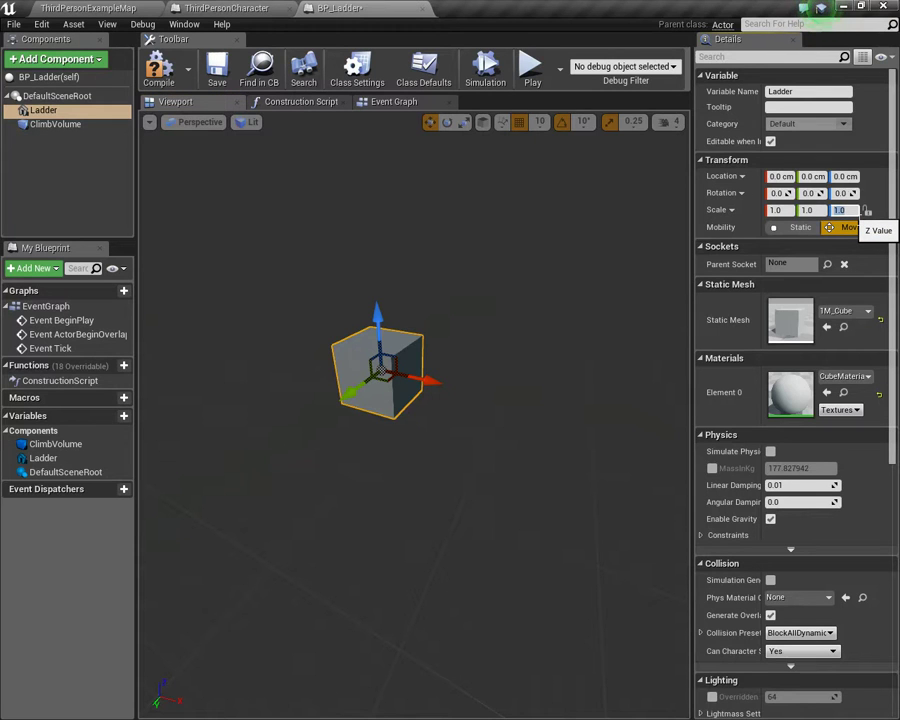
click(866, 211)
text(4)
key(Return)
Step: Raise the Ladder component to a Z location of 200 cm so it stands on the blueprint's origin
middle_drag(359, 340, 483, 323)
drag(440, 305, 458, 151)
middle_drag(464, 163, 403, 235)
drag(378, 226, 378, 204)
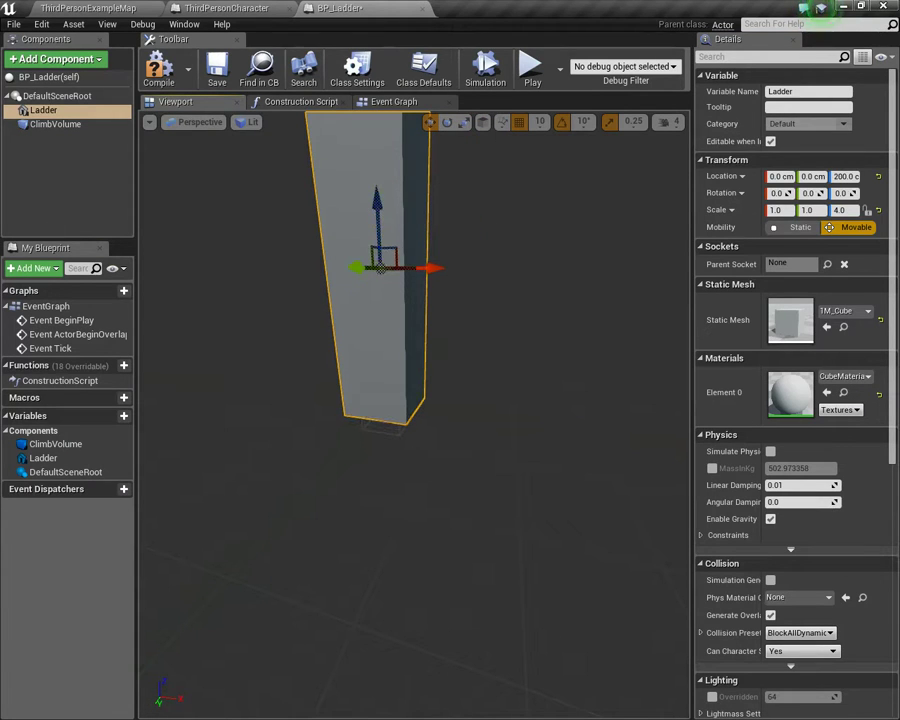
Step: Set ClimbVolume's box extent to 50 on X, Y and Z and place it beside the ladder's base at X 100 cm, Z 50 cm
click(55, 124)
mouse_move(398, 362)
mouse_down()
mouse_move(389, 321)
mouse_move(389, 352)
mouse_up()
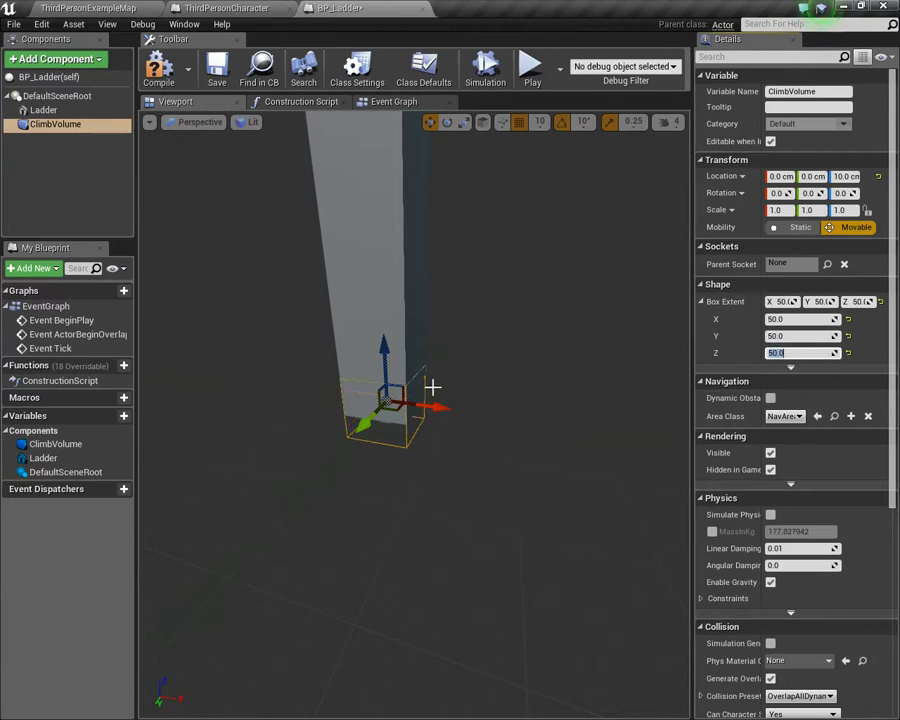
drag(386, 360, 396, 335)
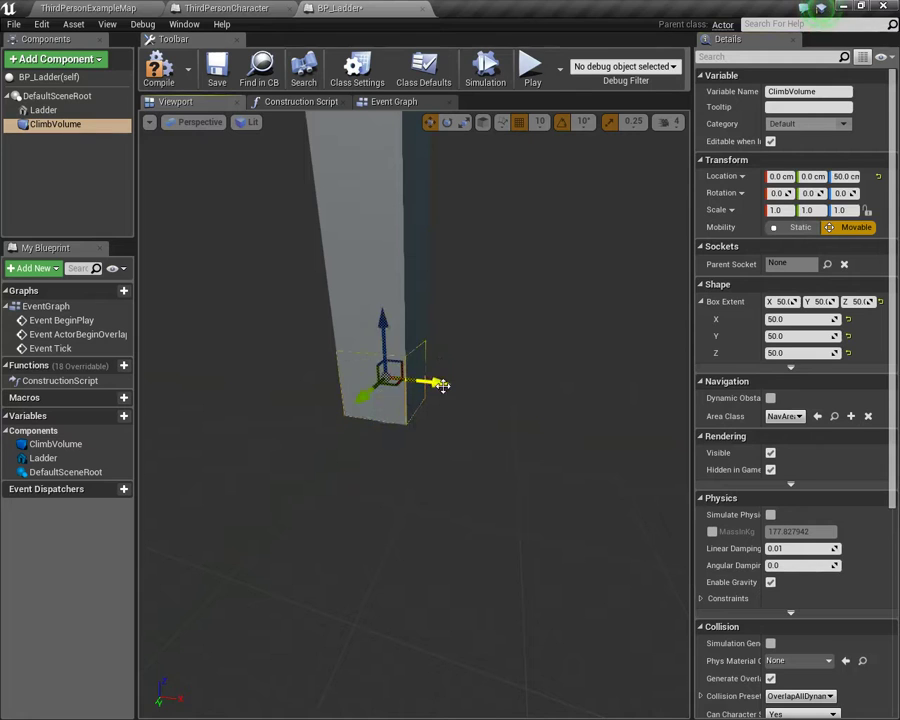
drag(443, 385, 505, 390)
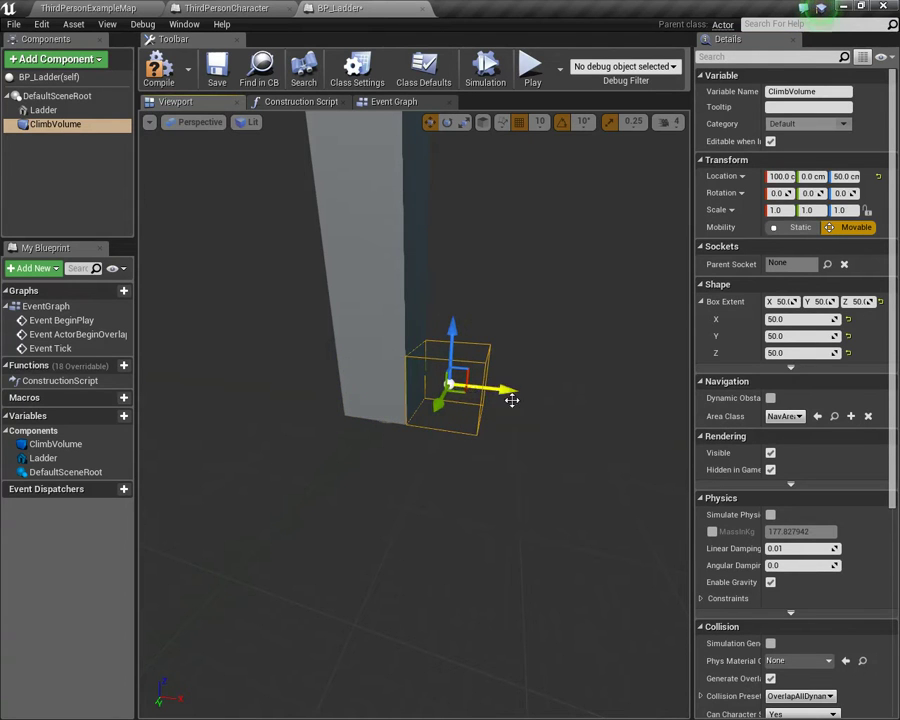
mouse_move(507, 560)
right_down()
mouse_move(545, 470)
mouse_move(507, 560)
right_up()
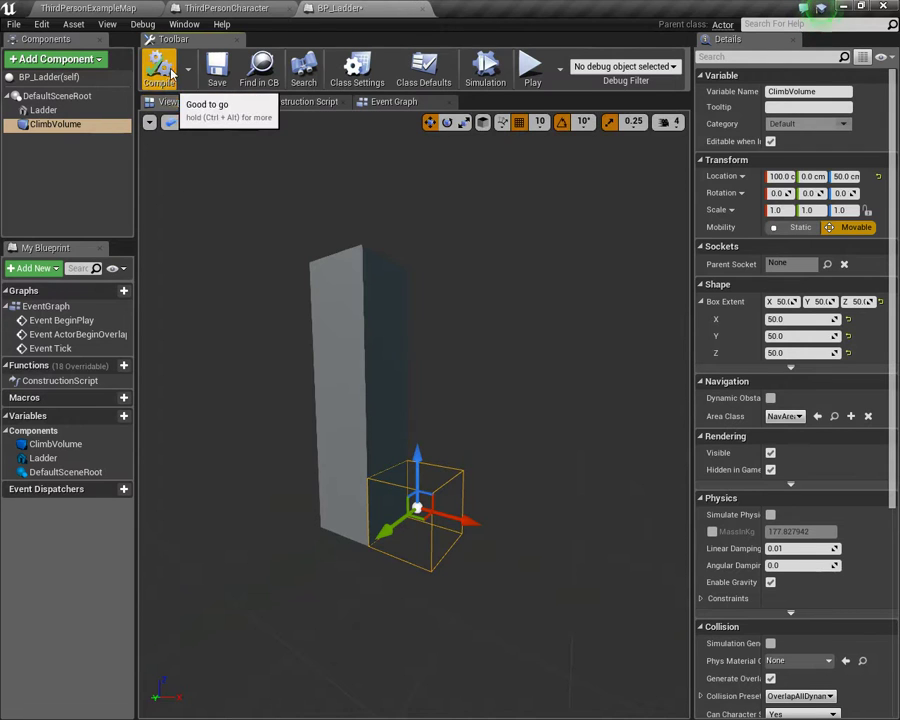
Step: Delete all default event nodes from BP_Ladder's Event Graph and compile and save the blueprint
click(409, 107)
right_drag(615, 349, 430, 266)
drag(530, 203, 231, 601)
key(Delete)
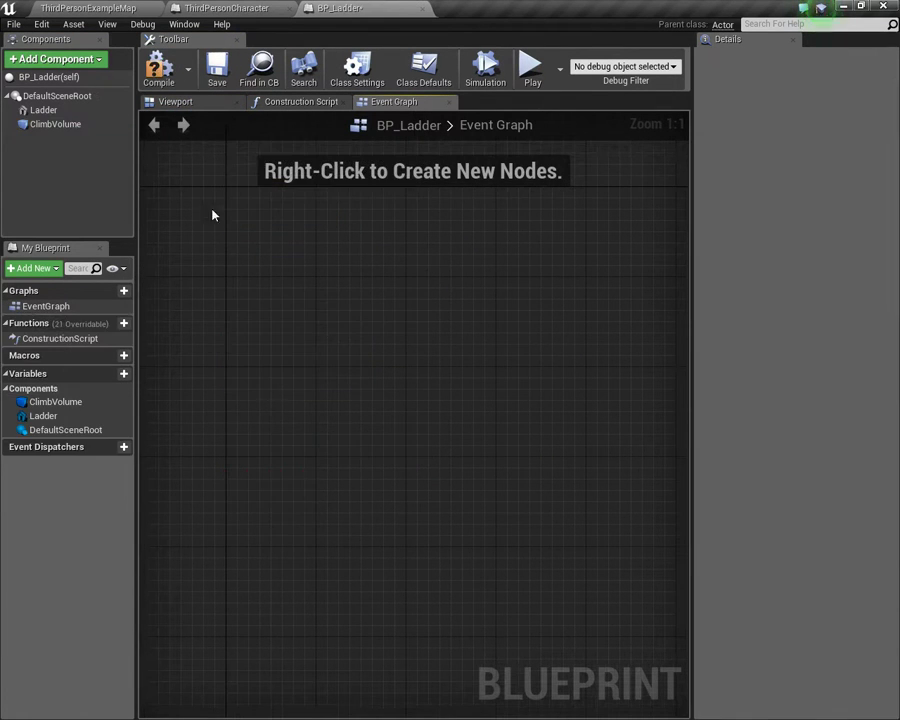
click(158, 68)
click(217, 68)
Step: Add OnComponentBeginOverlap and OnComponentEndOverlap events for the ClimbVolume component to BP_Ladder's Event Graph
click(55, 124)
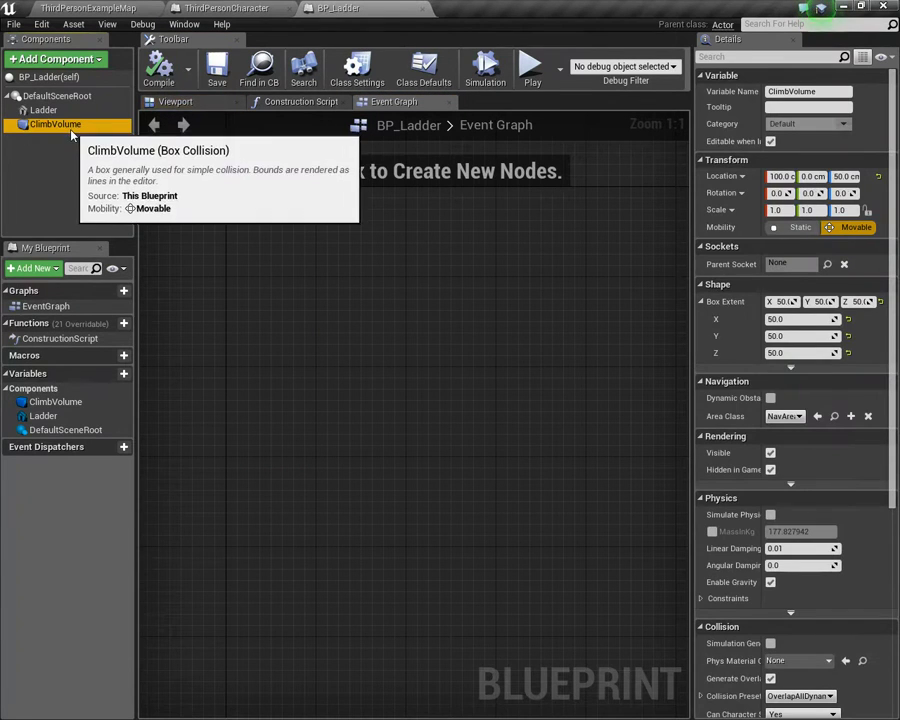
right_click(72, 131)
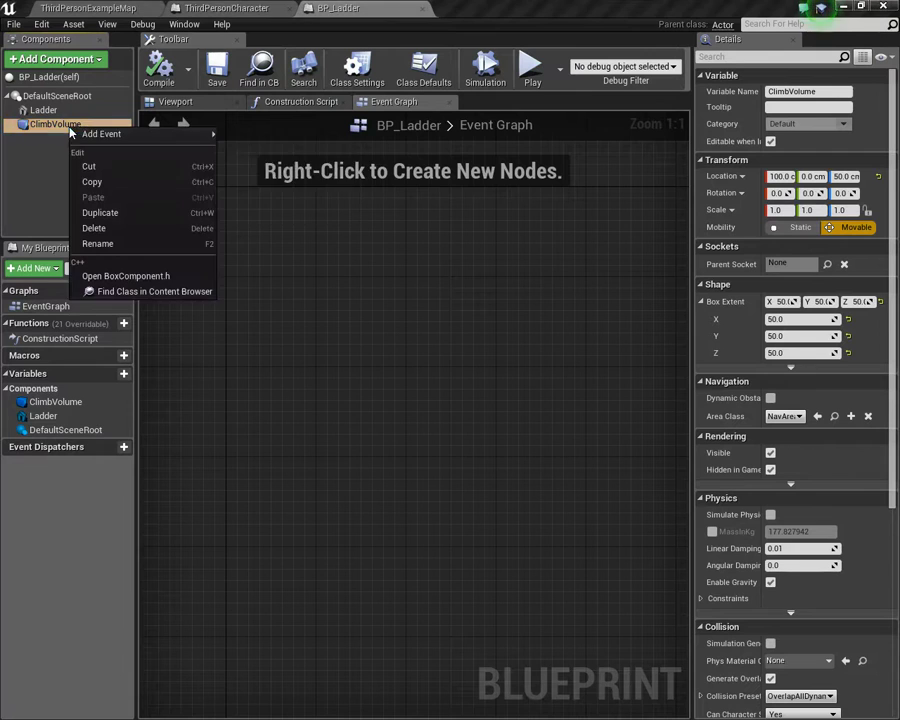
mouse_move(110, 133)
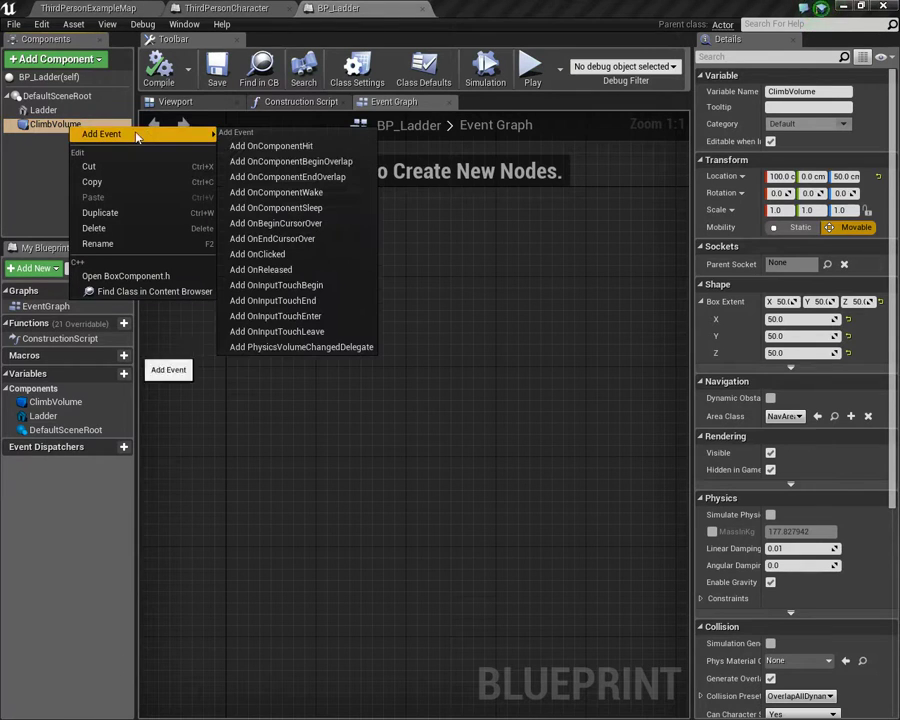
click(318, 162)
right_click(82, 126)
mouse_move(160, 131)
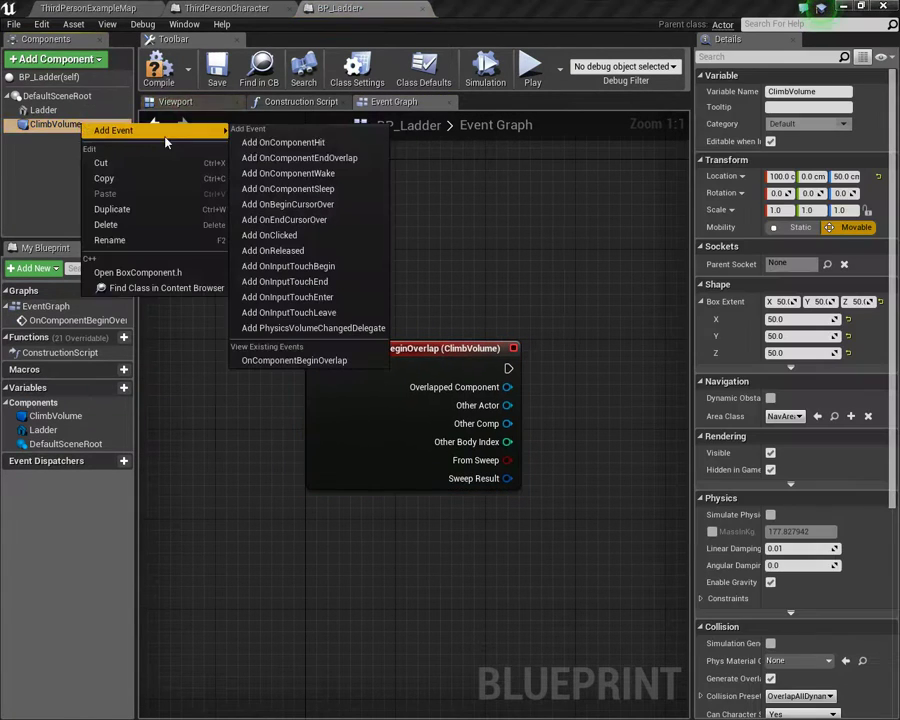
click(299, 158)
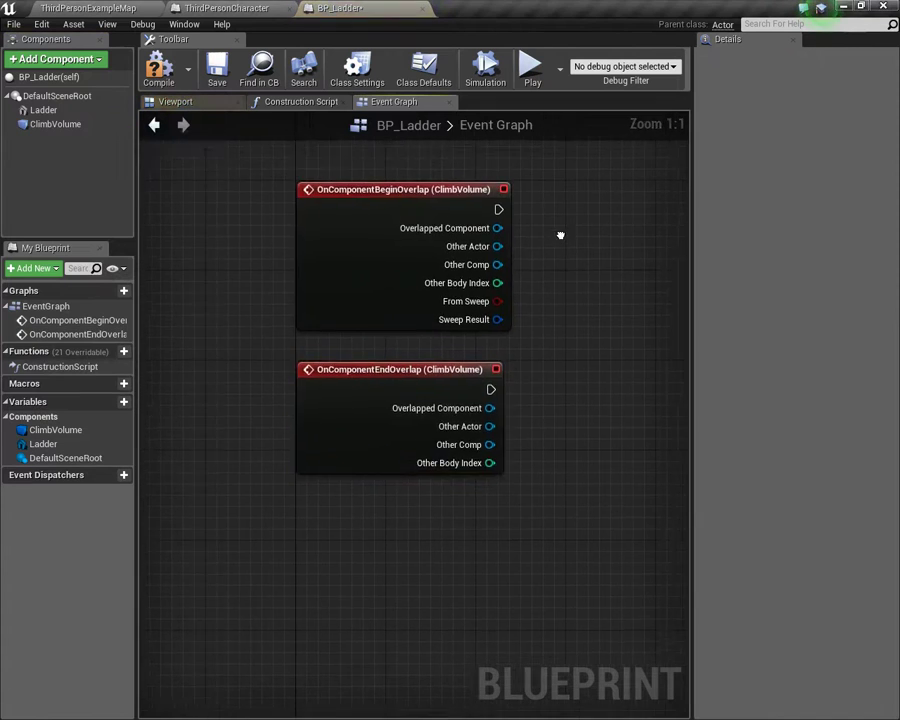
Step: Cast the begin-overlap event's Other Actor to ThirdPersonCharacter and align the cast node with the event
right_drag(560, 235, 390, 242)
right_drag(305, 204, 322, 307)
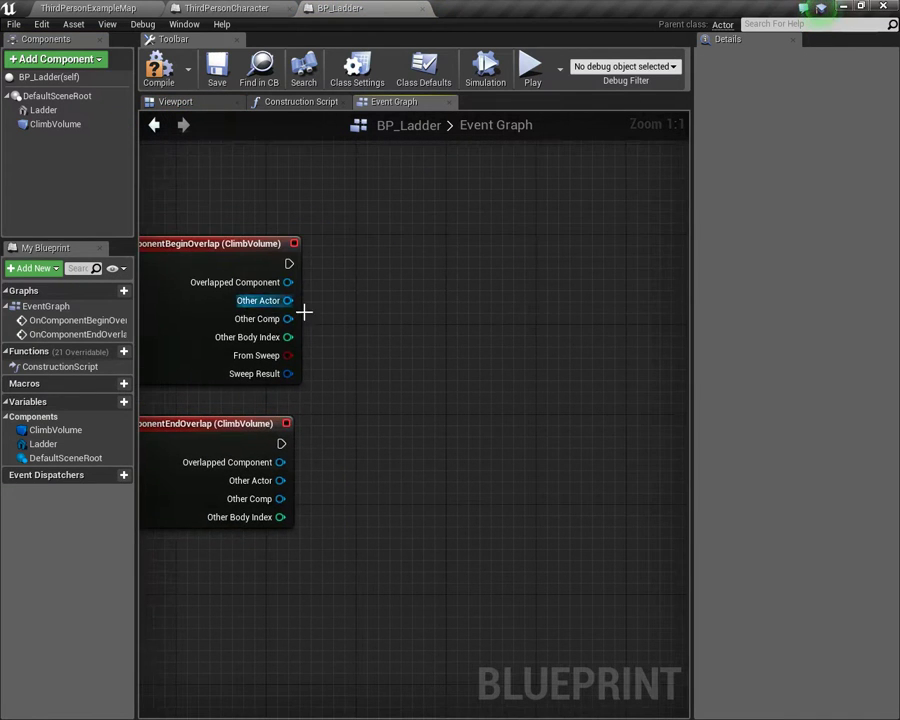
drag(288, 300, 363, 291)
text(cast to )
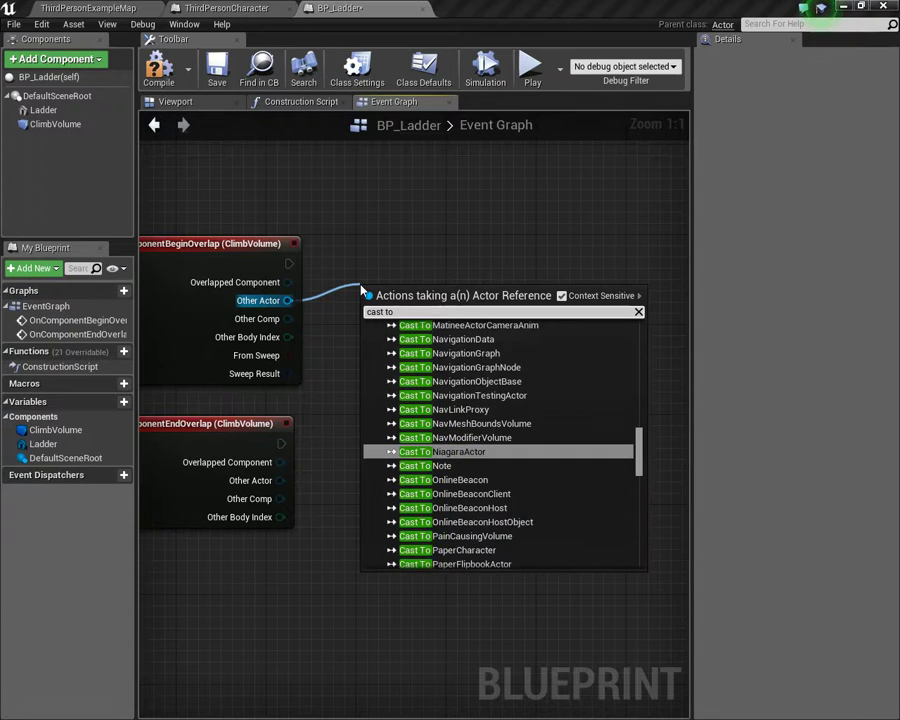
text(thir)
key(Return)
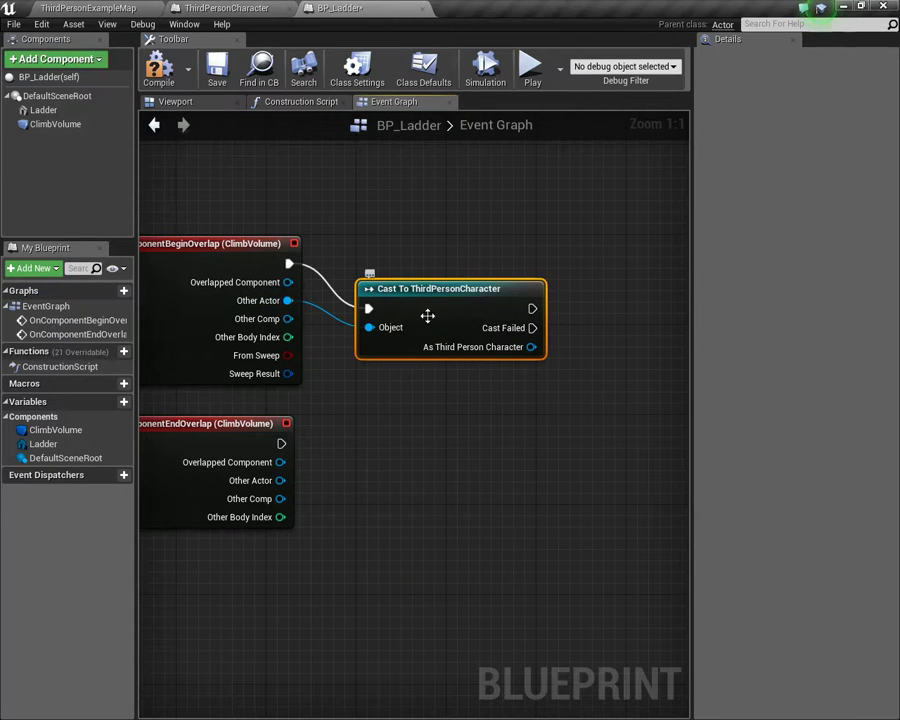
drag(420, 310, 418, 261)
Step: Duplicate the ThirdPersonCharacter cast node and wire it to the end-overlap event's execution and Other Actor outputs
right_drag(426, 283, 453, 235)
key(ctrl+c)
key(ctrl+v)
drag(468, 398, 427, 385)
drag(378, 416, 290, 434)
Step: Add a Set Can Climb Ladder node to the begin-overlap cast, wire its execution and set the value to true
right_drag(290, 434, 319, 364)
drag(313, 353, 355, 345)
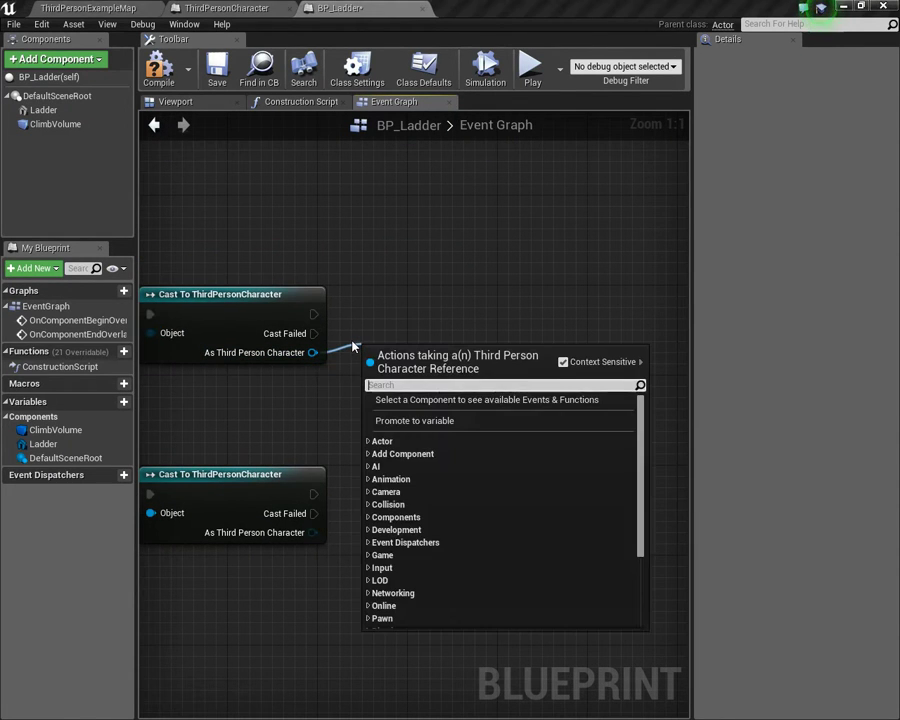
text(set can )
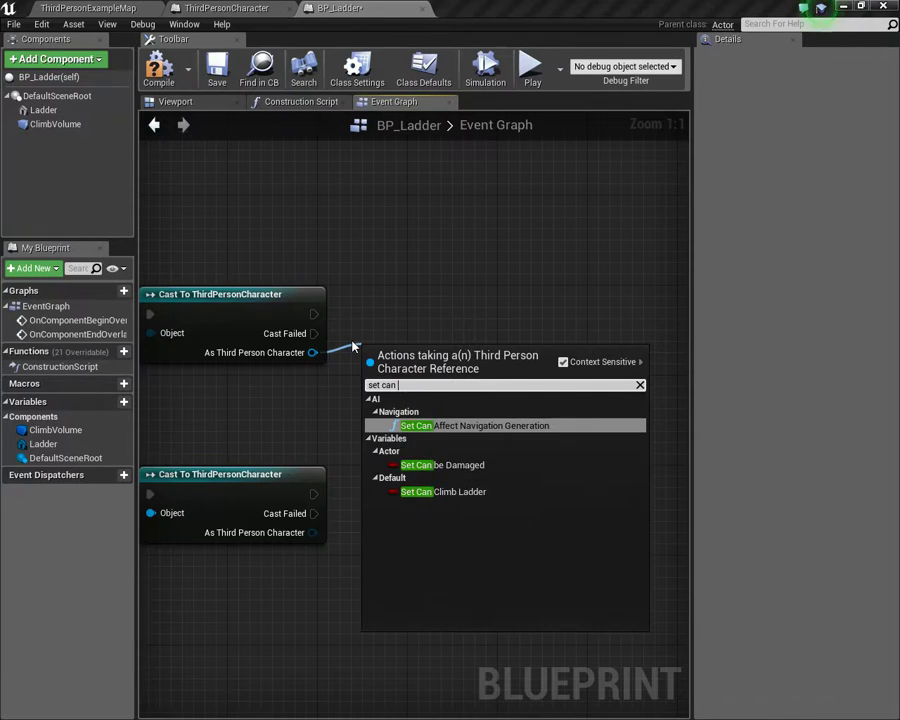
text(clim)
key(Return)
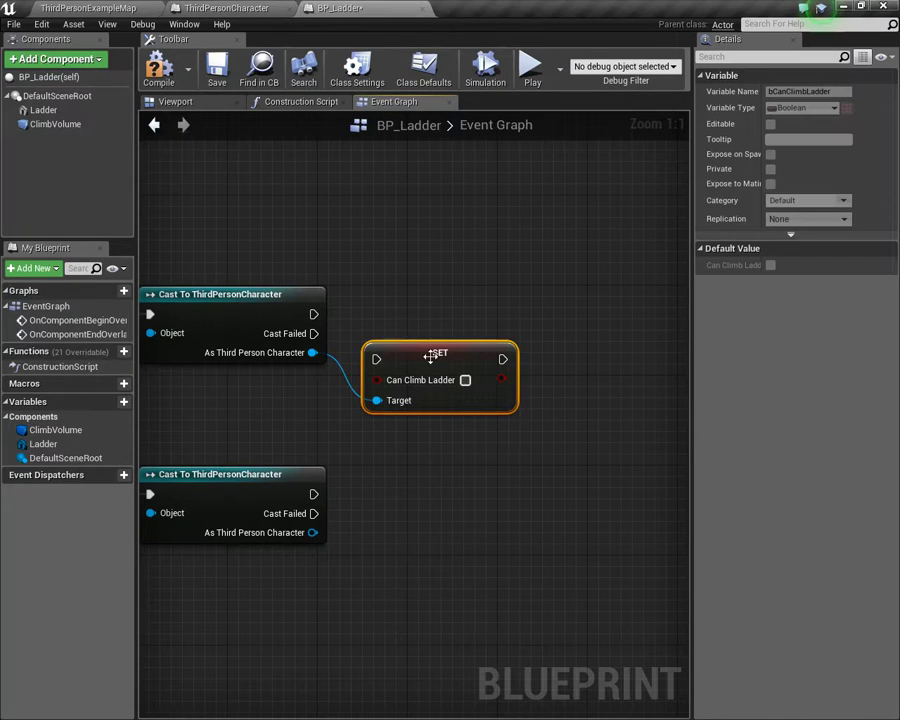
drag(431, 356, 427, 306)
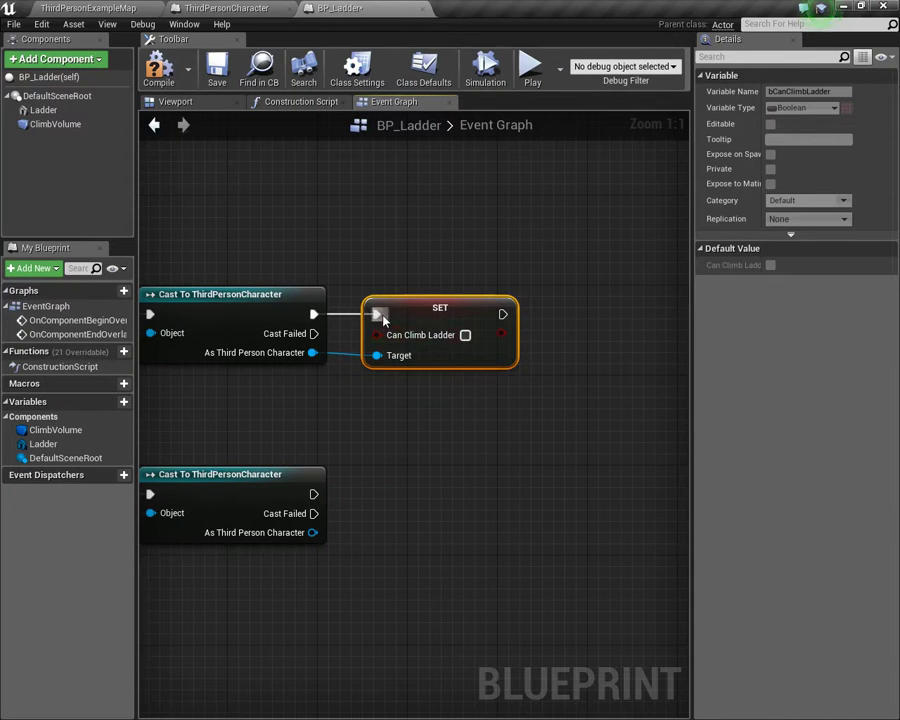
click(465, 335)
Step: Duplicate the Set Can Climb Ladder node, wire it to the end-overlap cast and set its value to false
right_drag(438, 469, 501, 397)
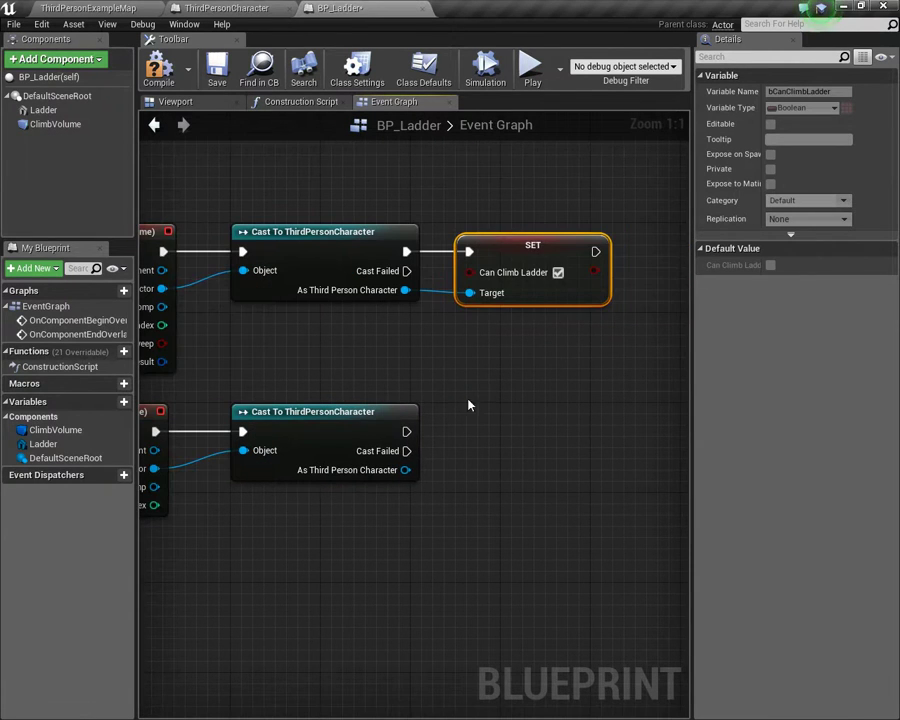
key(ctrl+c)
key(ctrl+v)
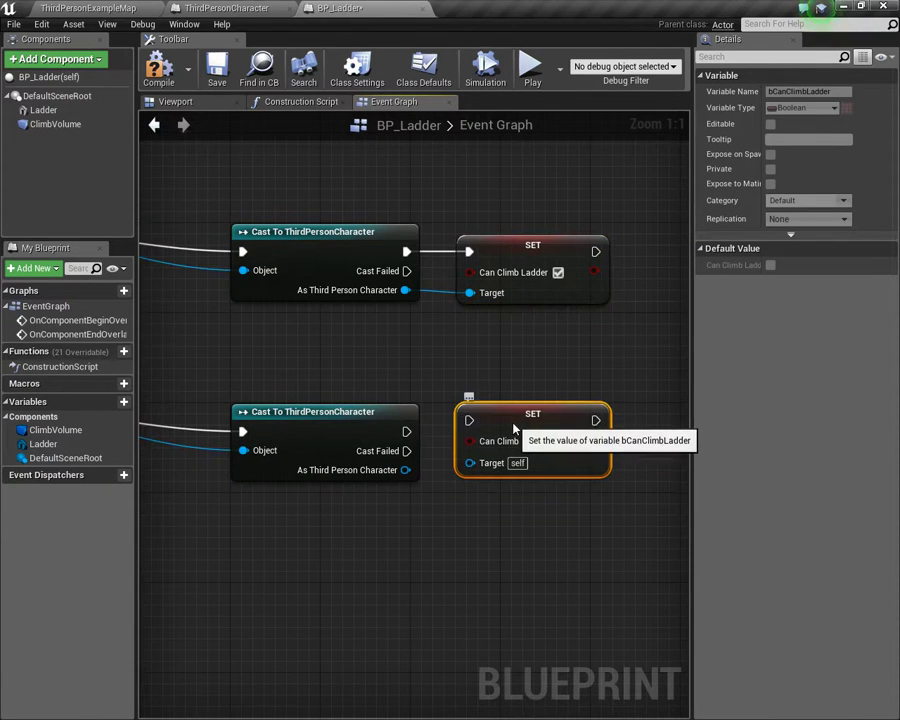
right_drag(475, 534, 566, 467)
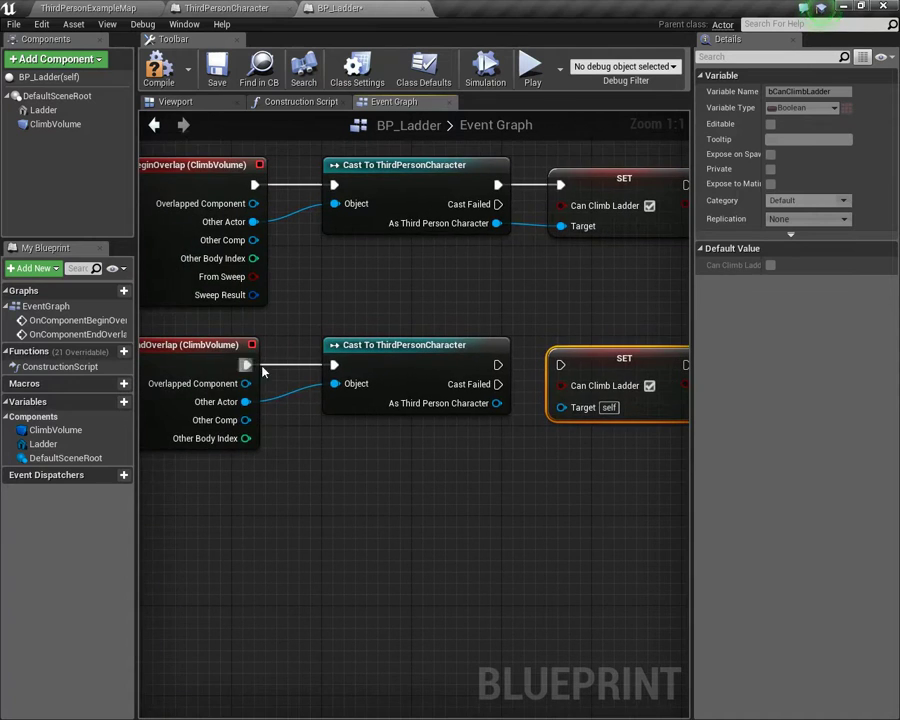
right_drag(192, 373, 267, 372)
right_drag(374, 442, 162, 455)
drag(355, 415, 352, 377)
click(504, 398)
click(233, 158)
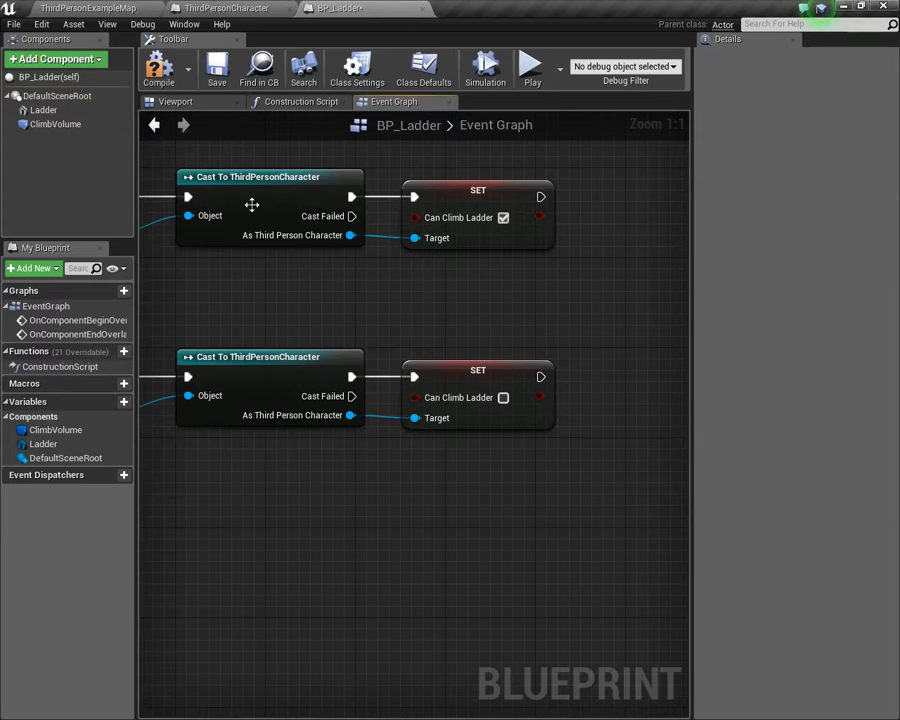
Step: Compile and save BP_Ladder and widen the graph area to show both overlap chains in full
click(158, 68)
click(216, 68)
scroll(446, 314, down, 3)
scroll(482, 360, up, 2)
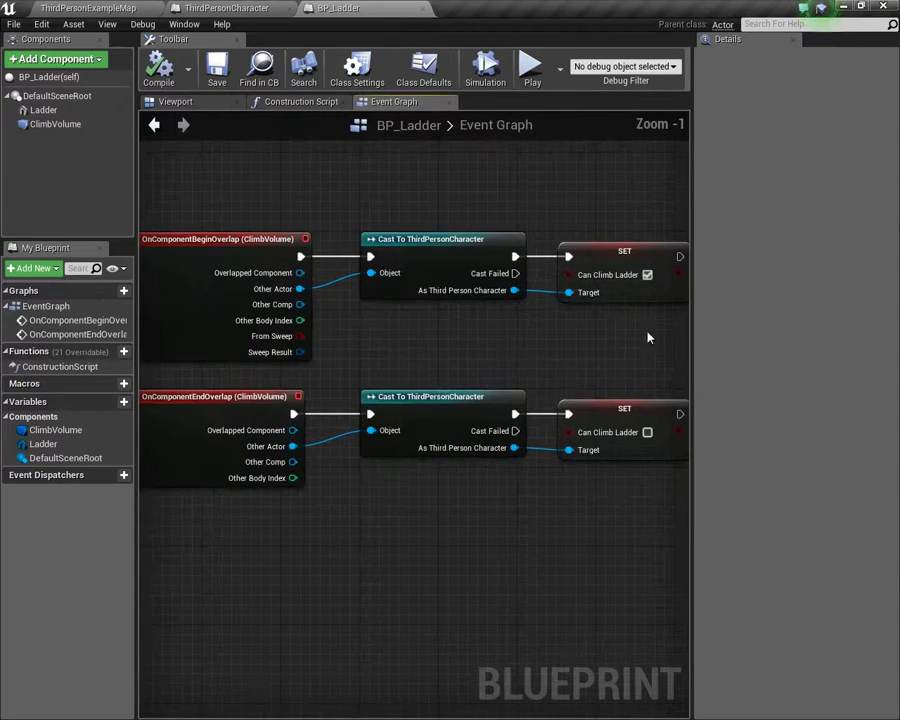
drag(696, 330, 763, 330)
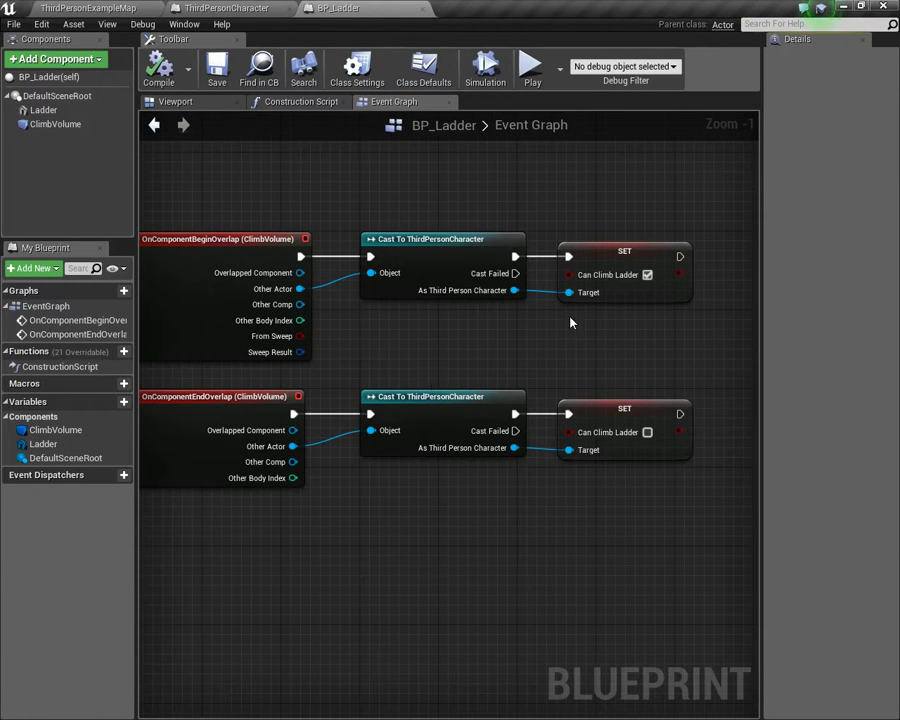
right_drag(439, 364, 464, 365)
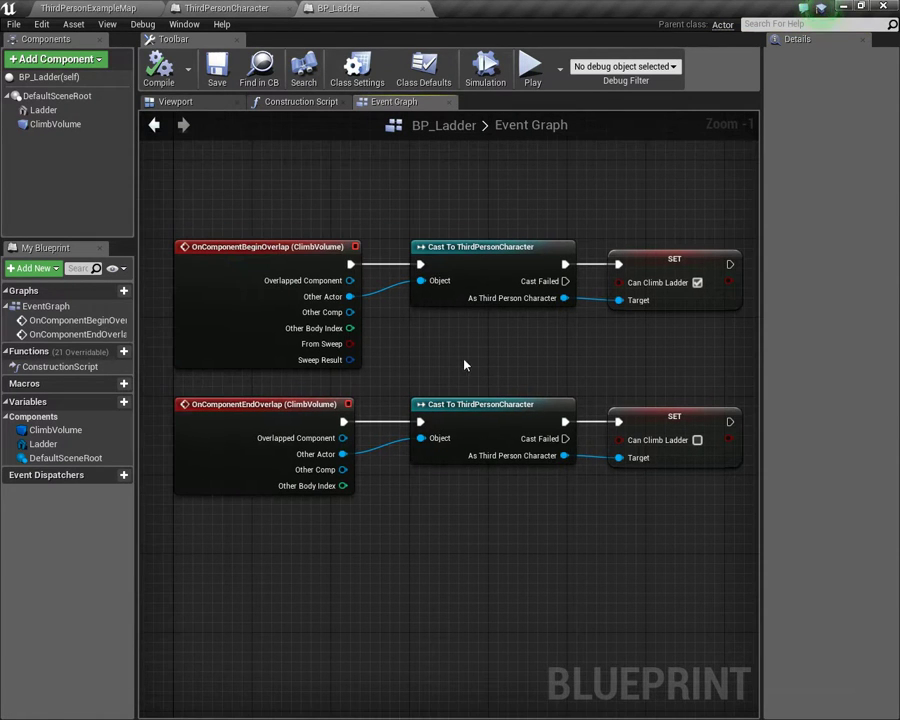
Step: Turn off Hidden in Game for the ClimbVolume component and compile the blueprint
click(55, 124)
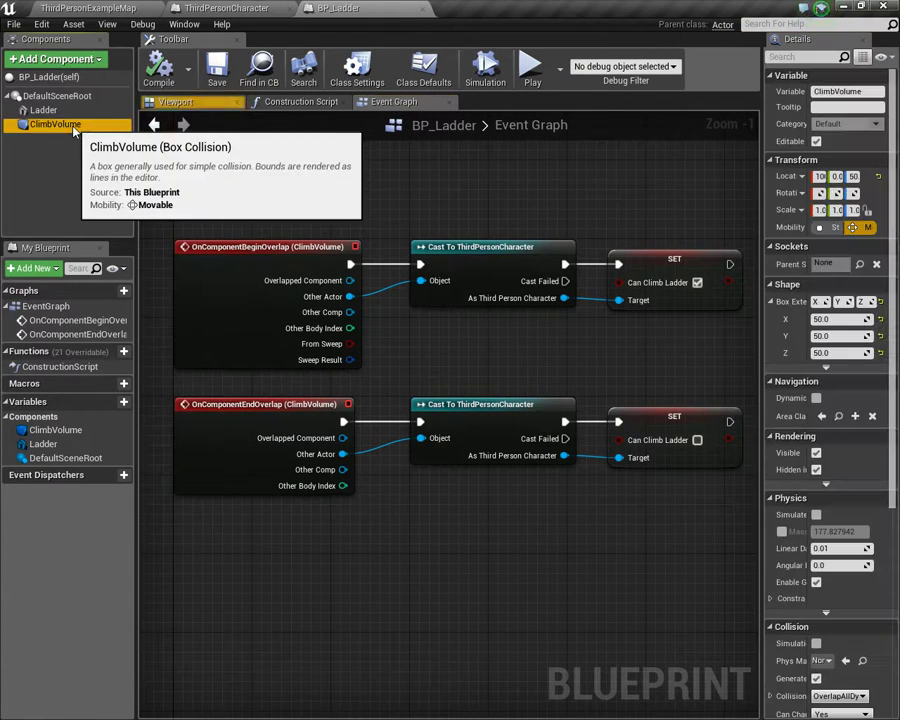
click(816, 470)
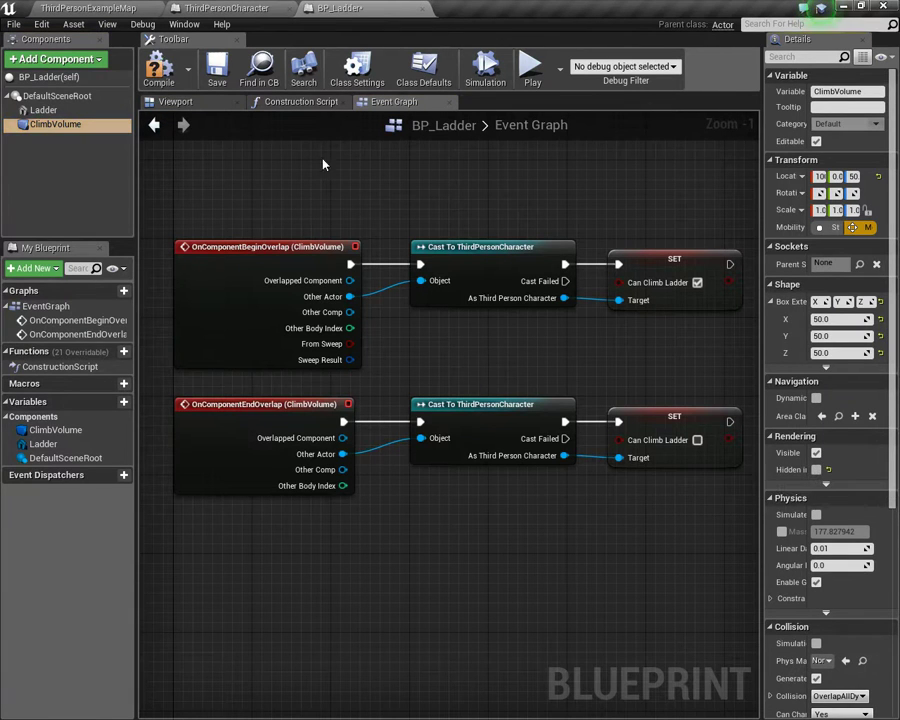
click(158, 68)
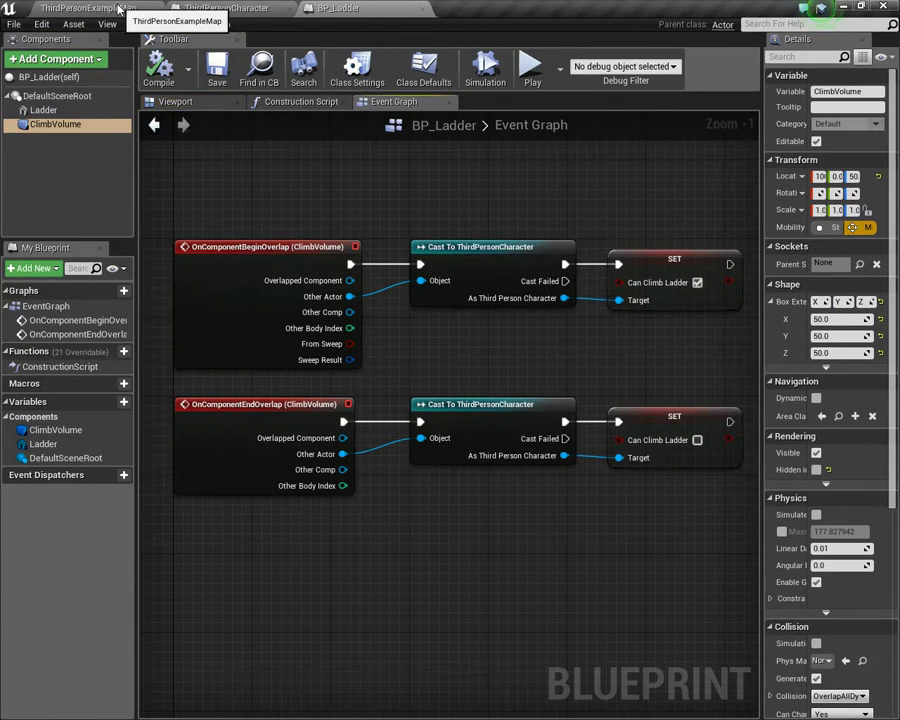
Step: Place BP_Ladder on the floor of ThirdPersonExampleMap and rotate it 90° about Z
click(118, 10)
drag(278, 650, 454, 388)
key(e)
click(453, 384)
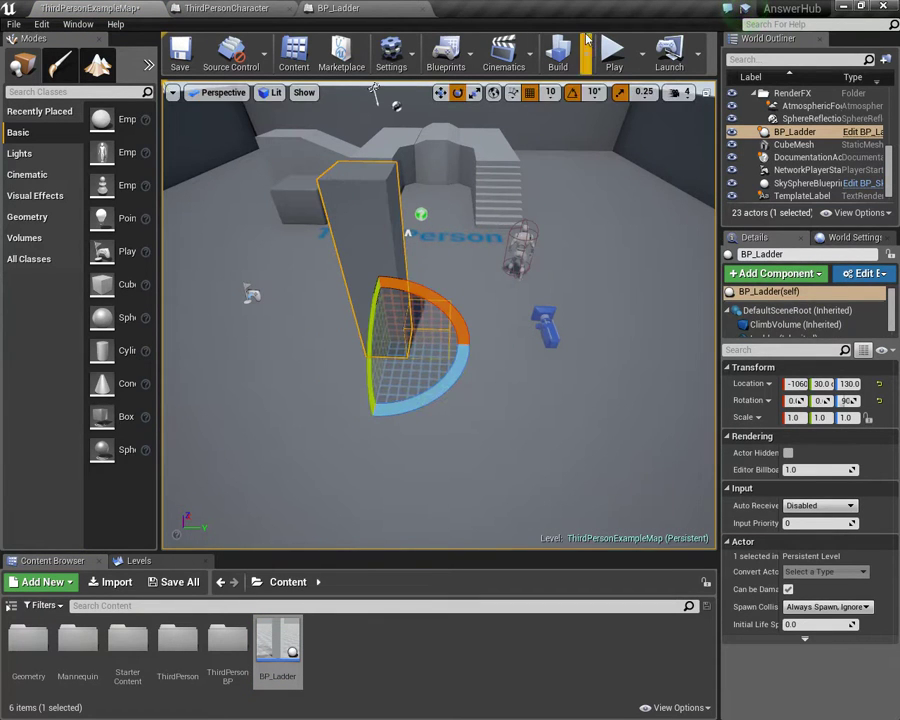
Step: Play the level and walk the character up to the ladder into its climb volume
click(613, 55)
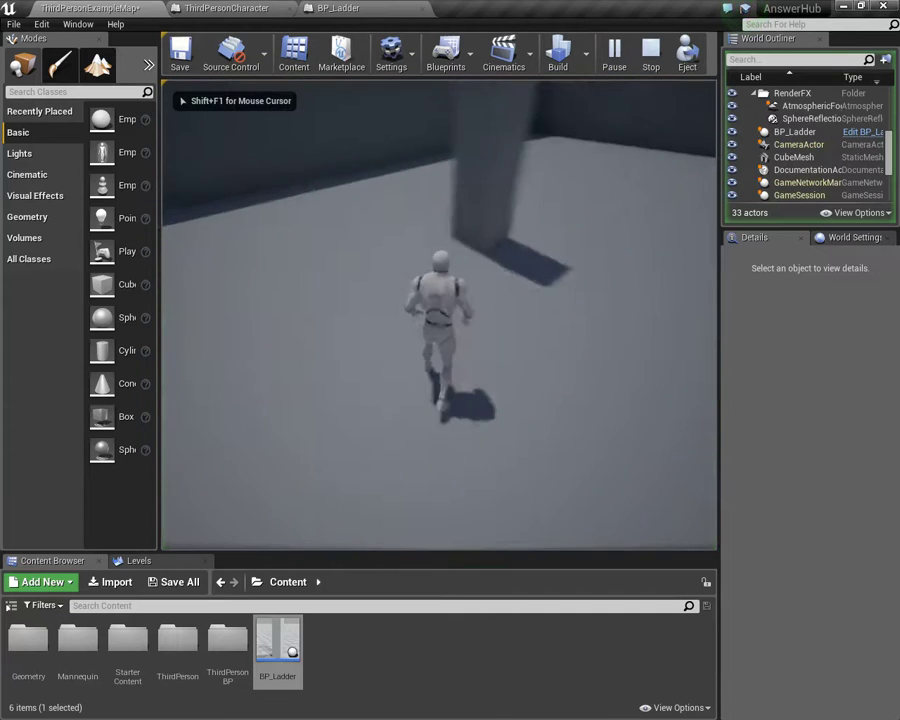
key(w)
key(w)
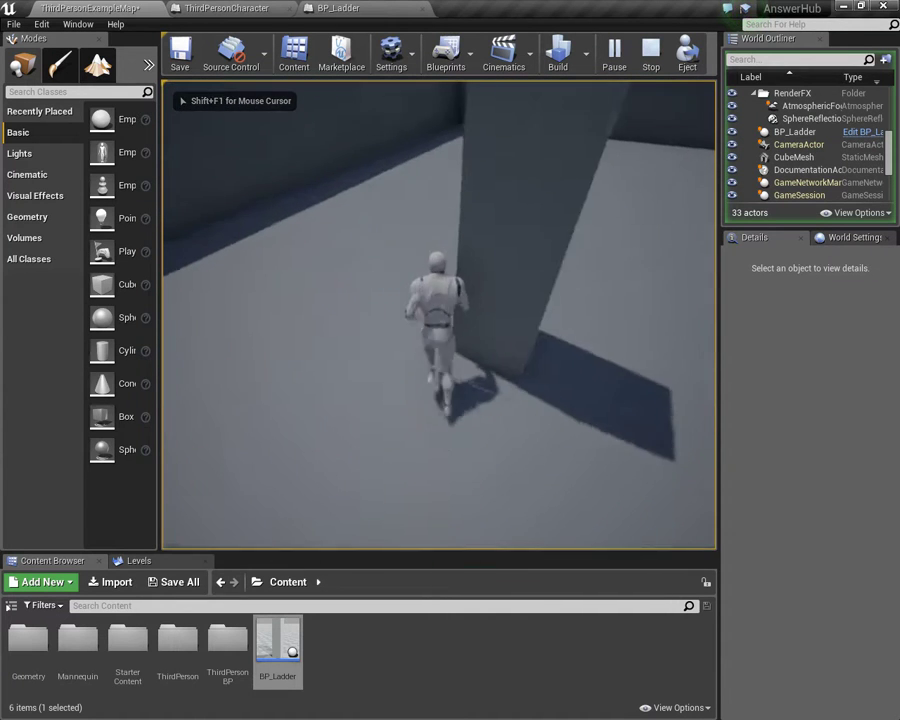
key(d)
key(w)
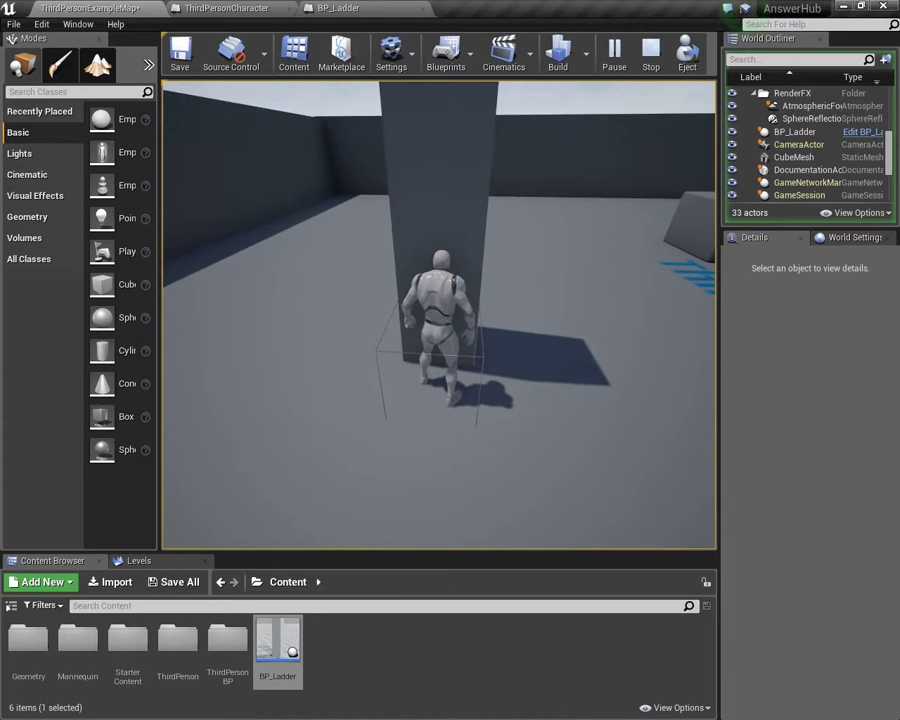
Step: Run the character around the level, over the stairs and back around the ladder to test its movement, and end the play session
key(w)
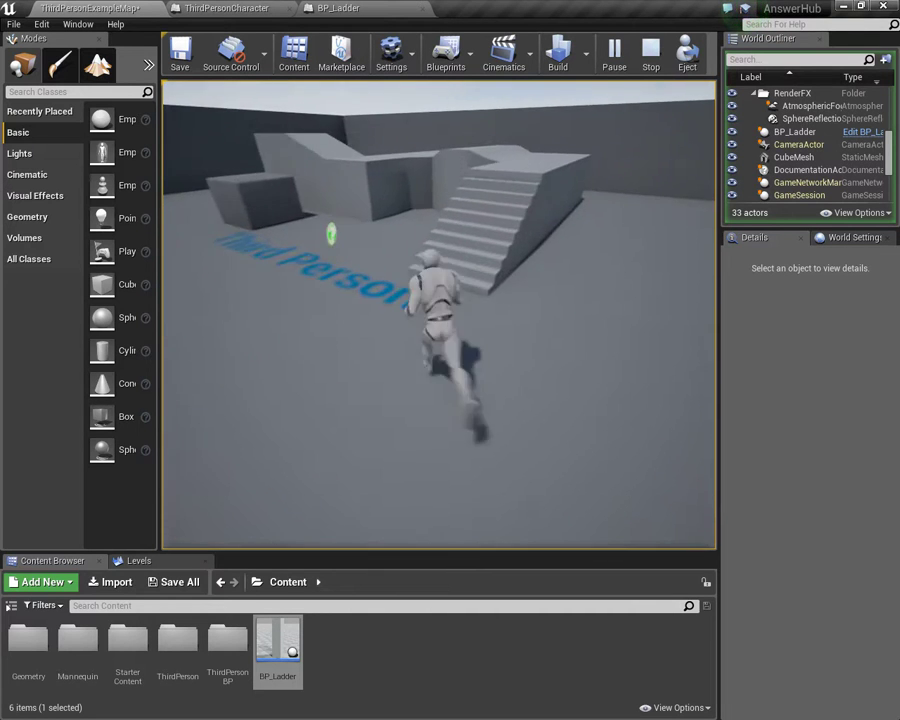
key(w)
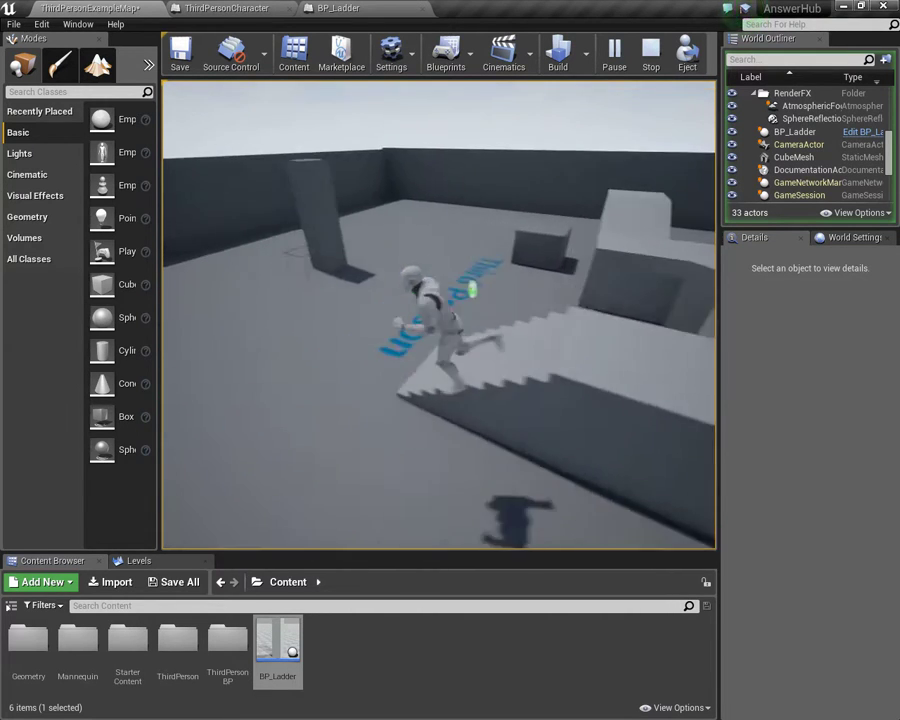
key(w)
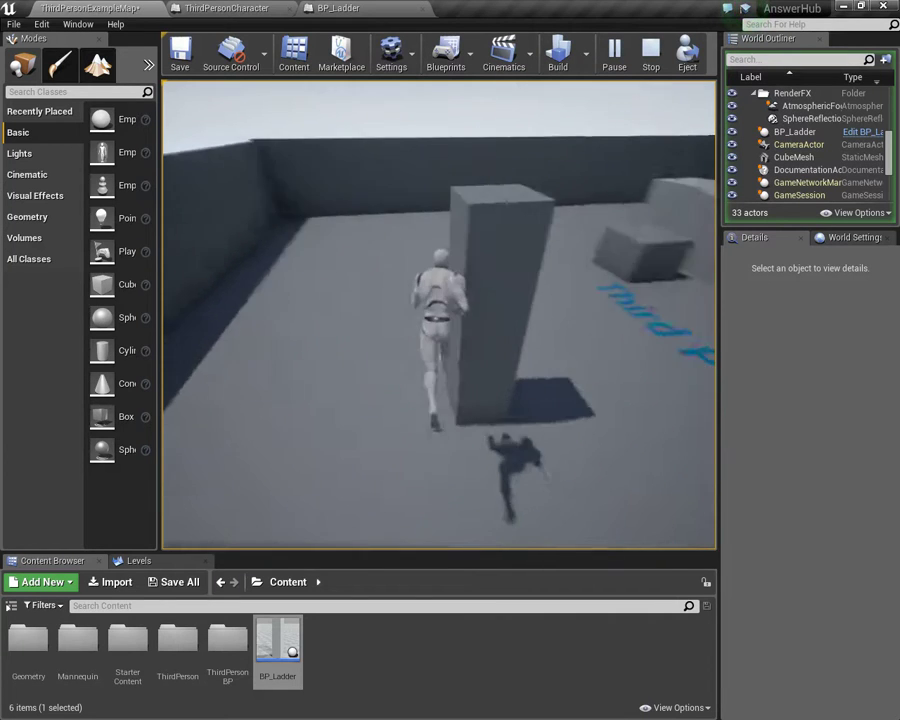
key(w)
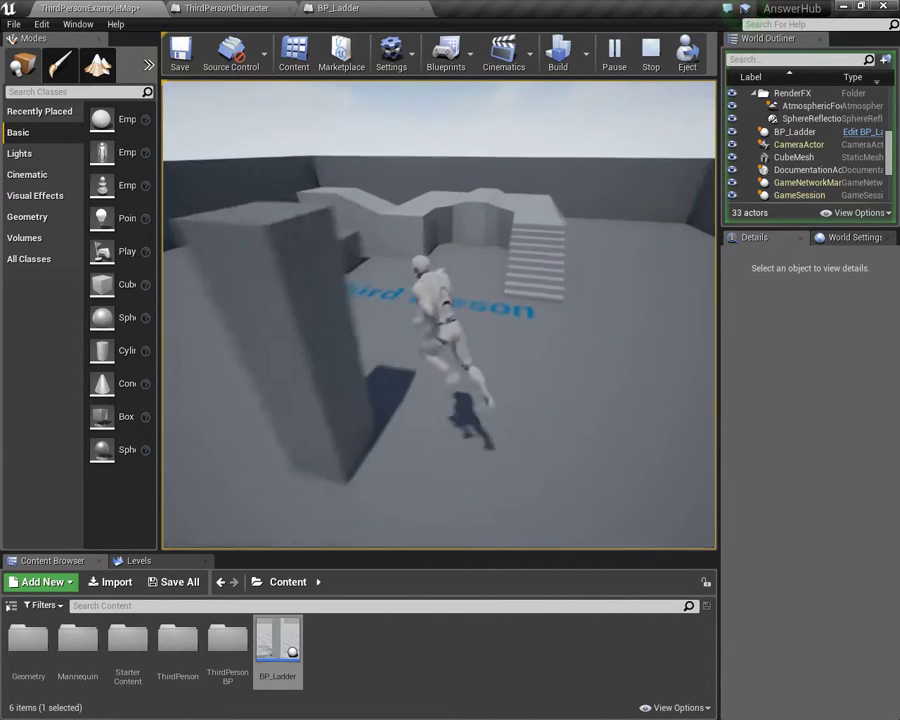
key(w)
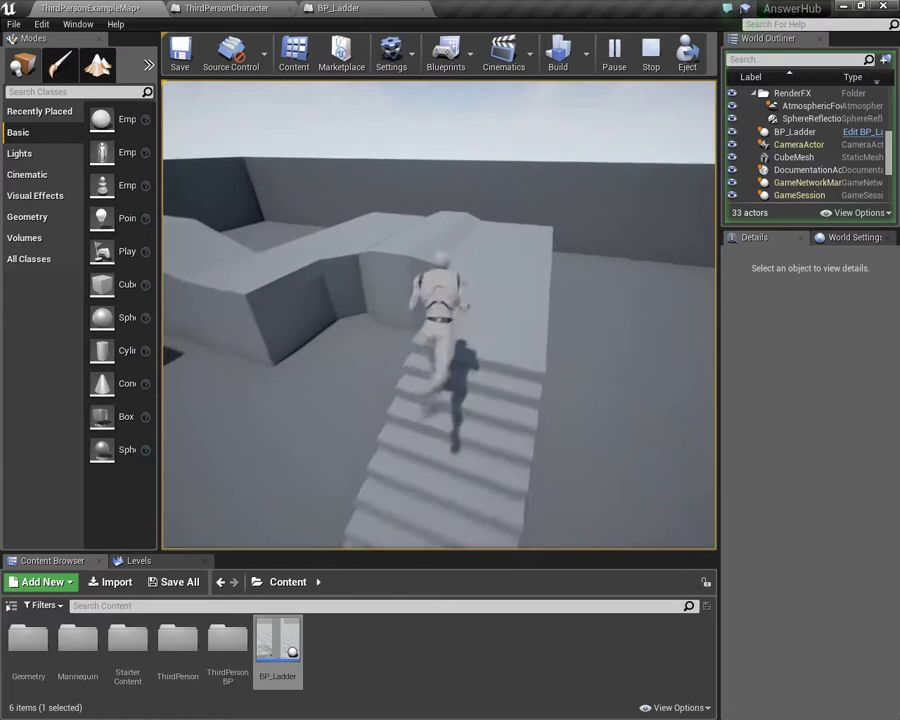
key(w)
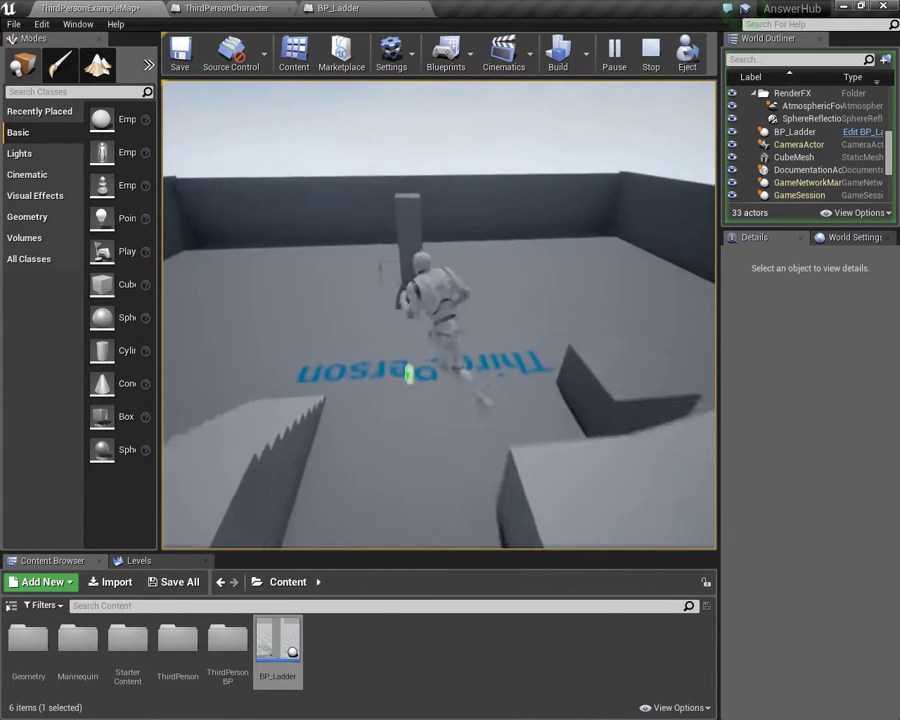
key(w)
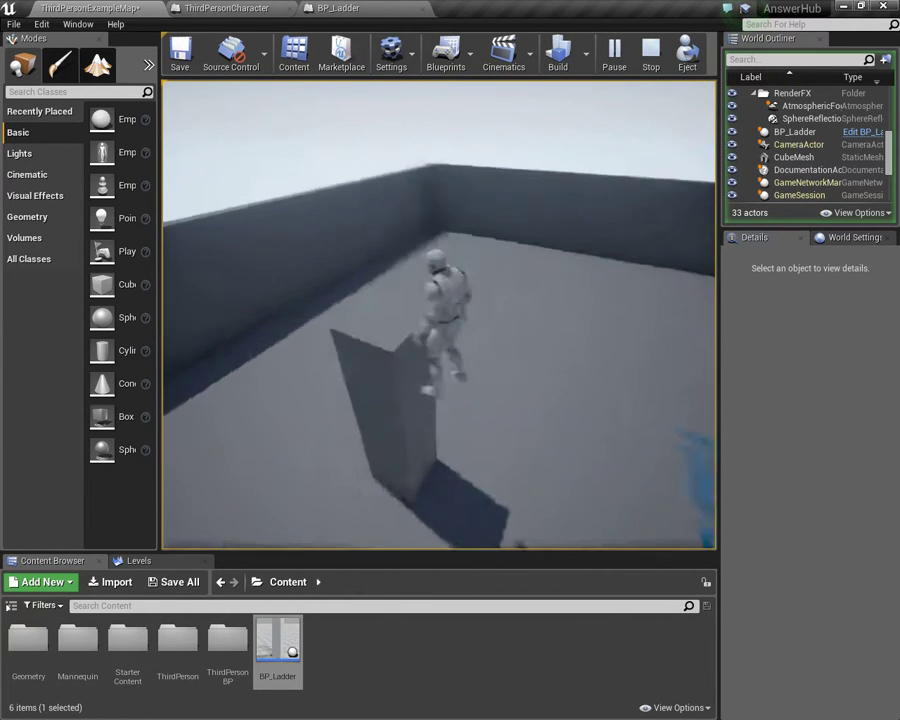
key(w)
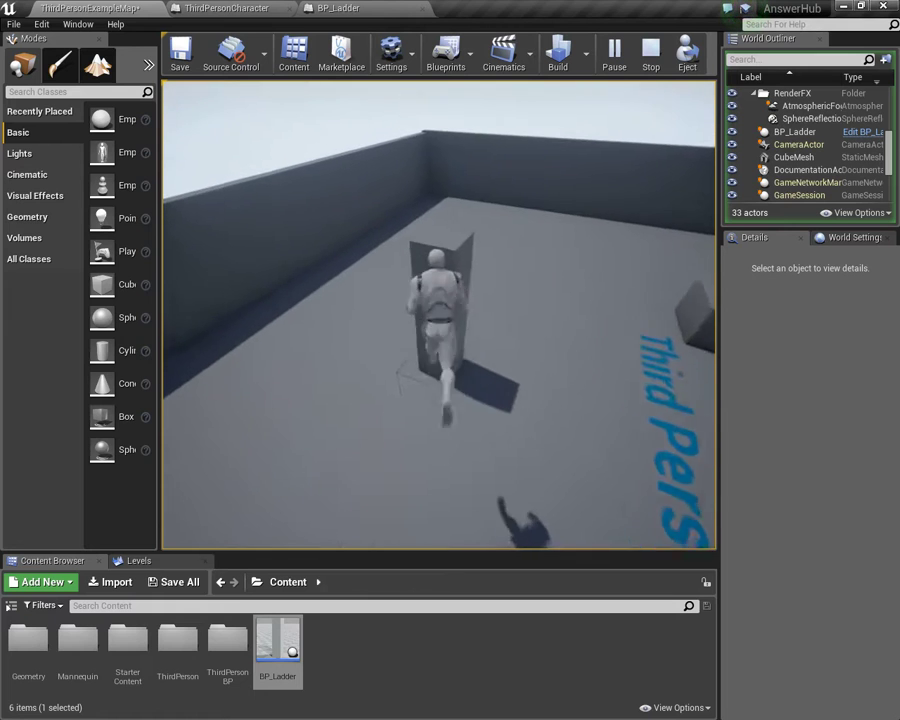
key(w)
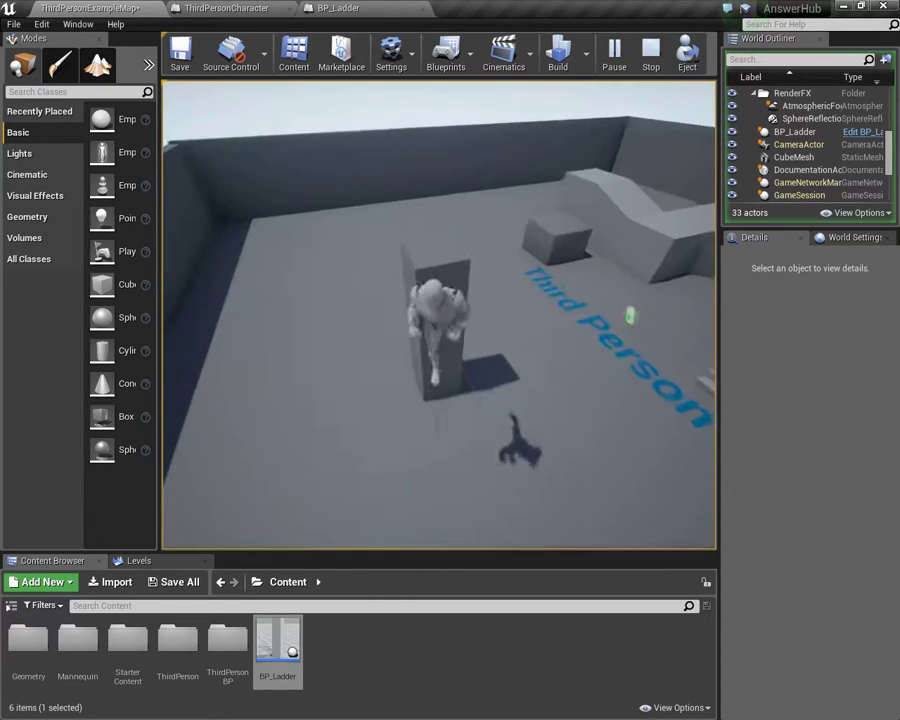
key(w)
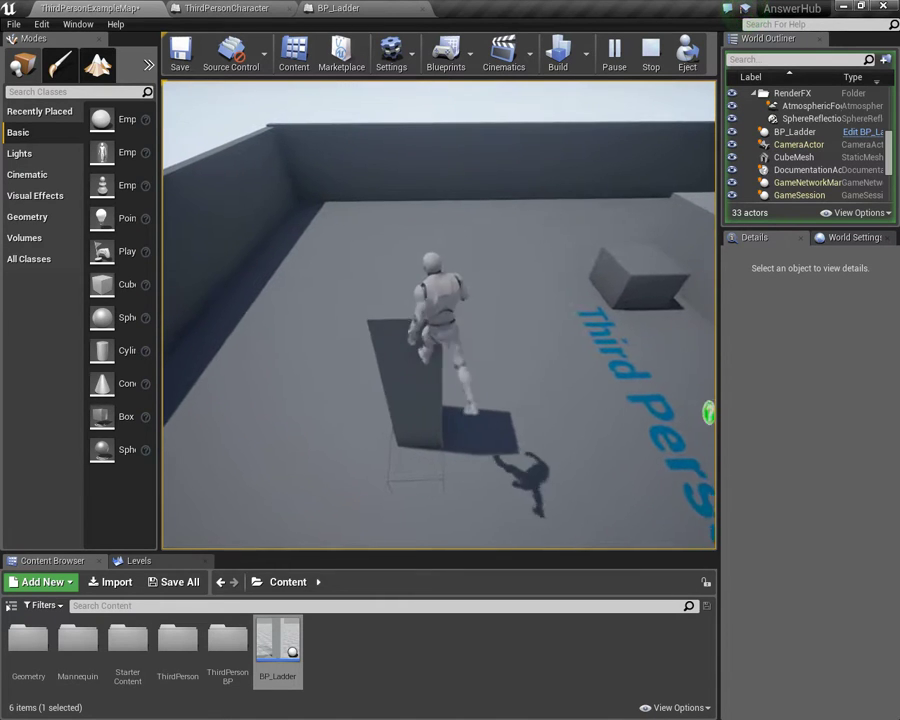
key(w)
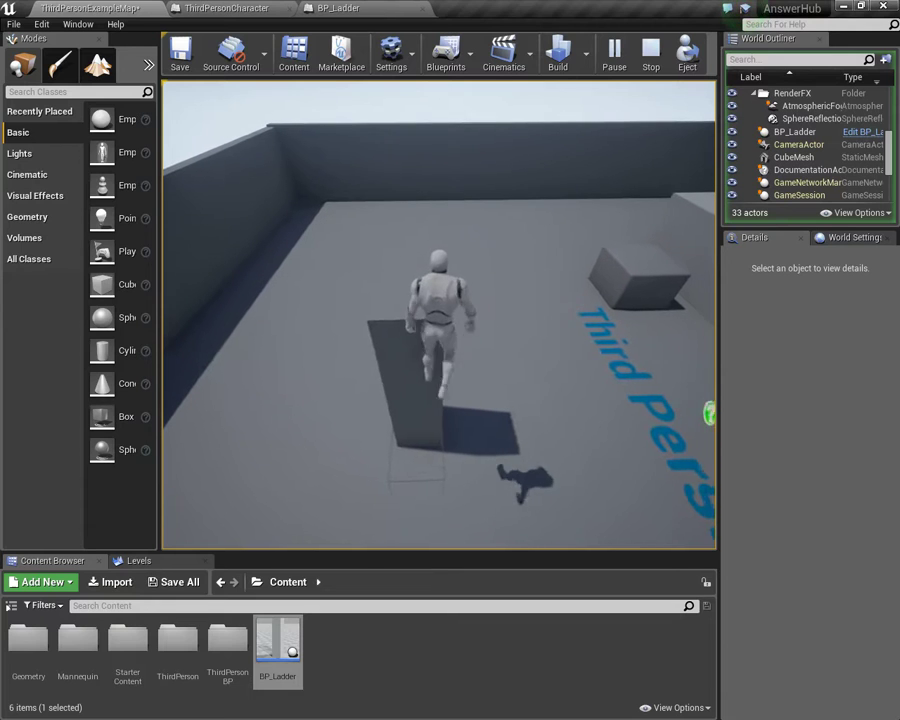
key(Escape)
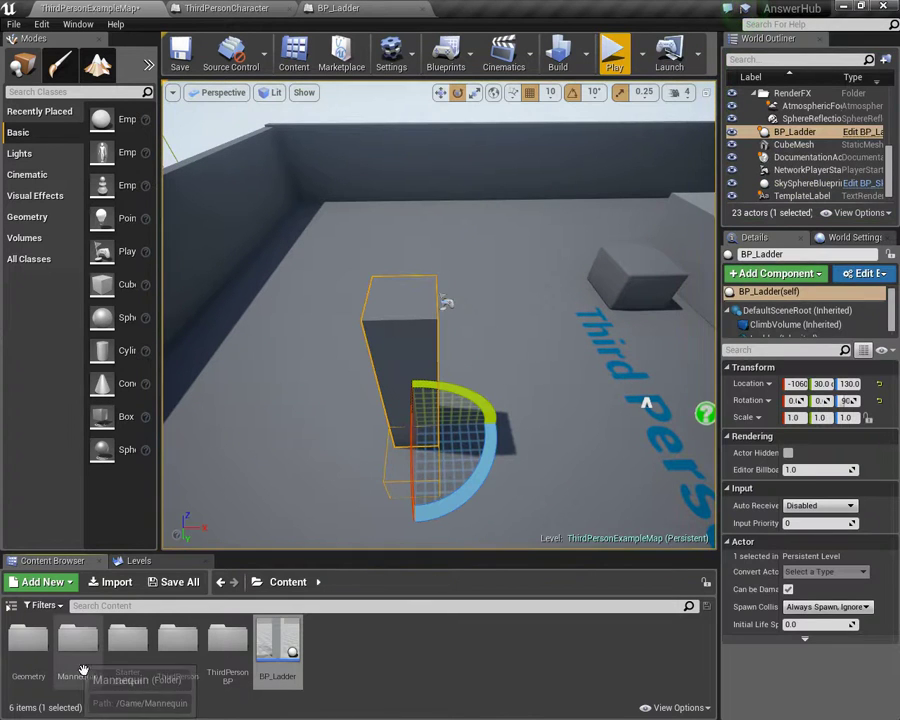
Step: Select the ThirdPersonCharacter standing near the ladder in the level and frame it in the viewport
click(396, 668)
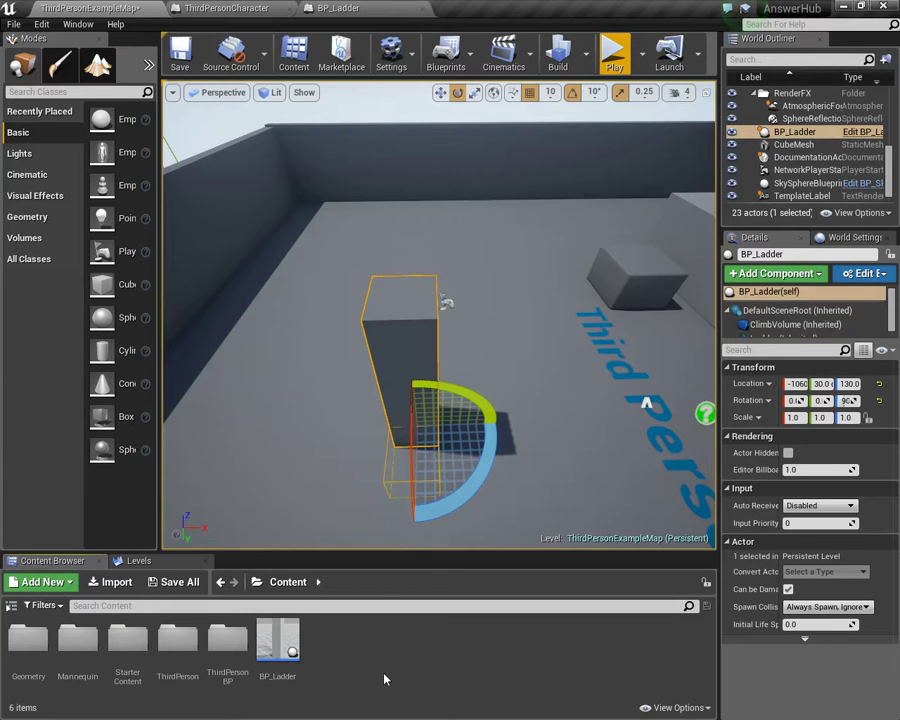
right_drag(520, 470, 306, 480)
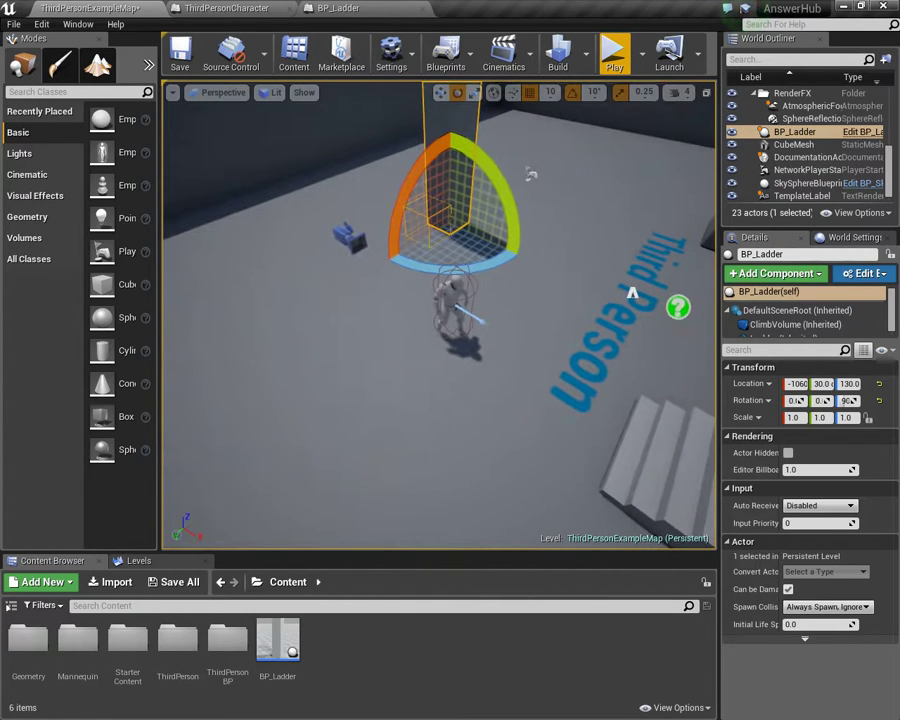
click(458, 315)
key(f)
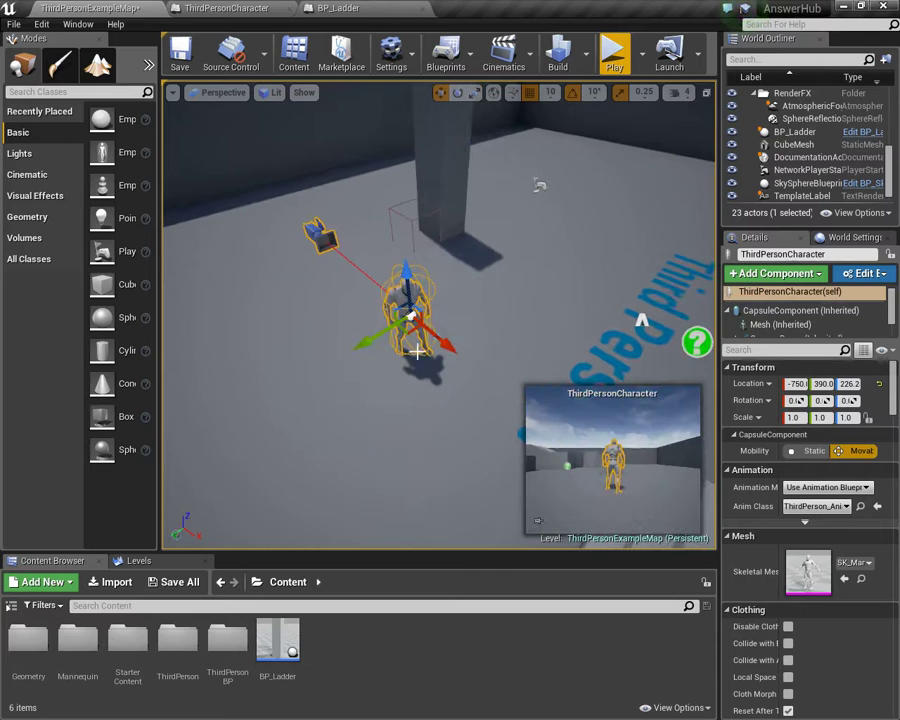
Step: Browse to the Mannequin/Character/Mesh content folder and select the SK_Mannequin skeletal mesh
double_click(94, 662)
click(94, 660)
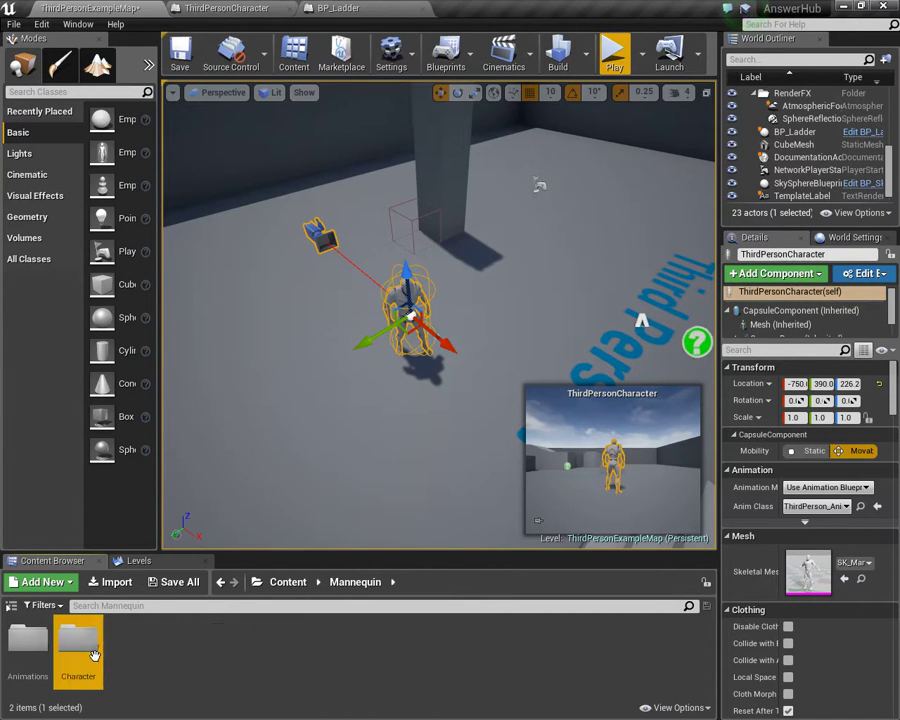
double_click(95, 655)
double_click(80, 650)
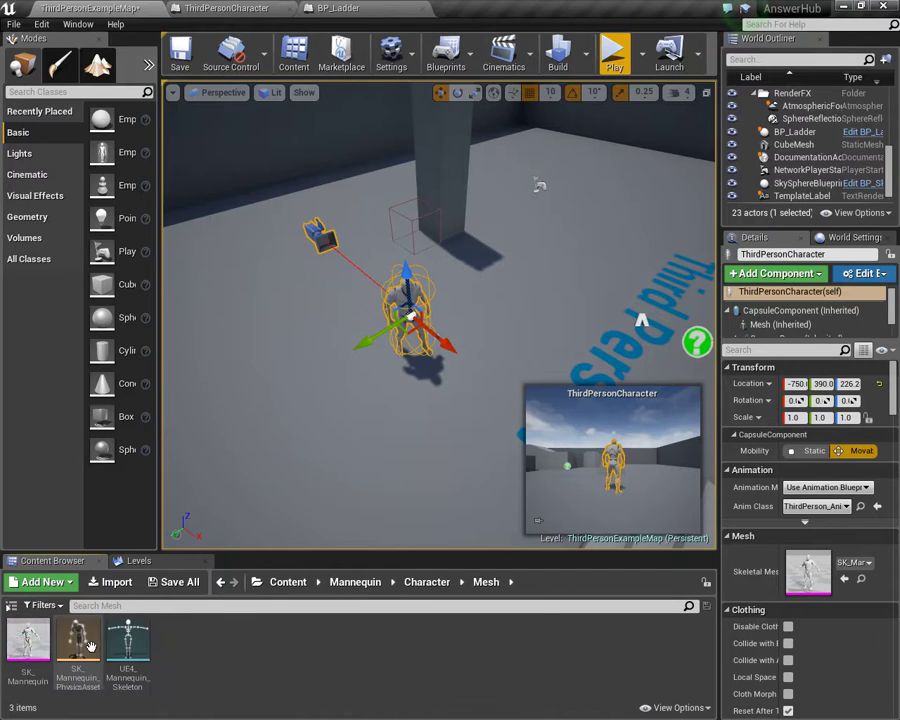
click(38, 656)
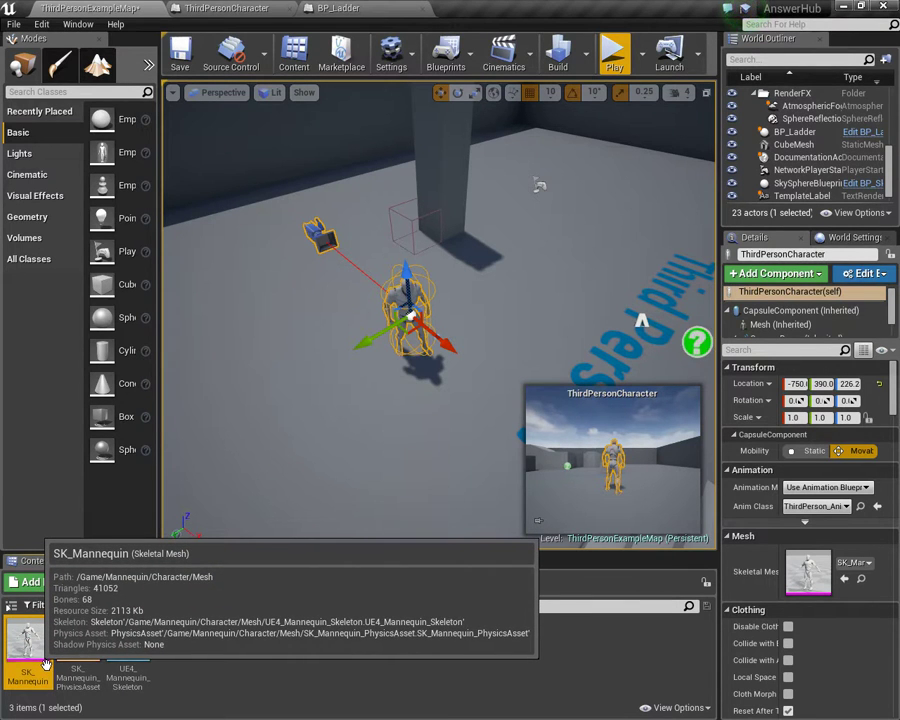
Step: Export the SK_Mannequin skeletal mesh to the Desktop as SK_Mannequin.FBX and minimize the editor
right_click(45, 663)
mouse_move(117, 463)
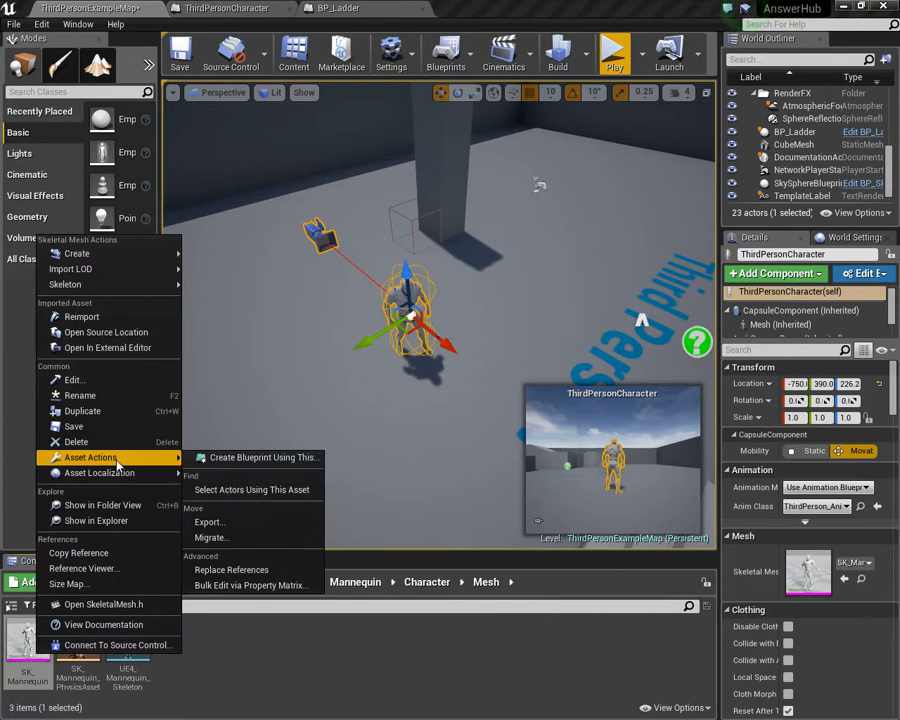
click(212, 522)
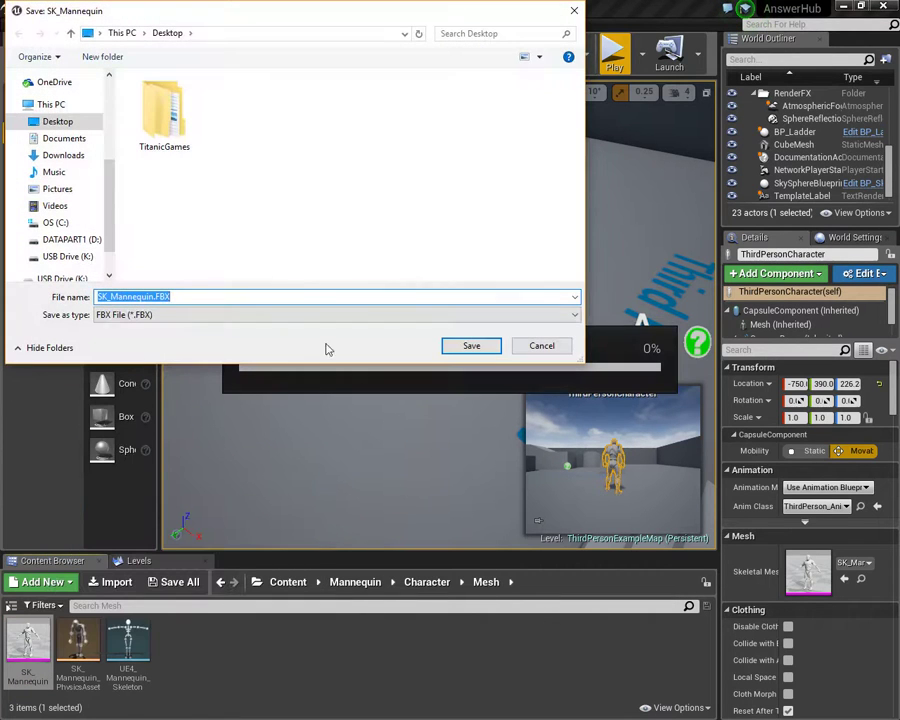
click(477, 347)
click(842, 7)
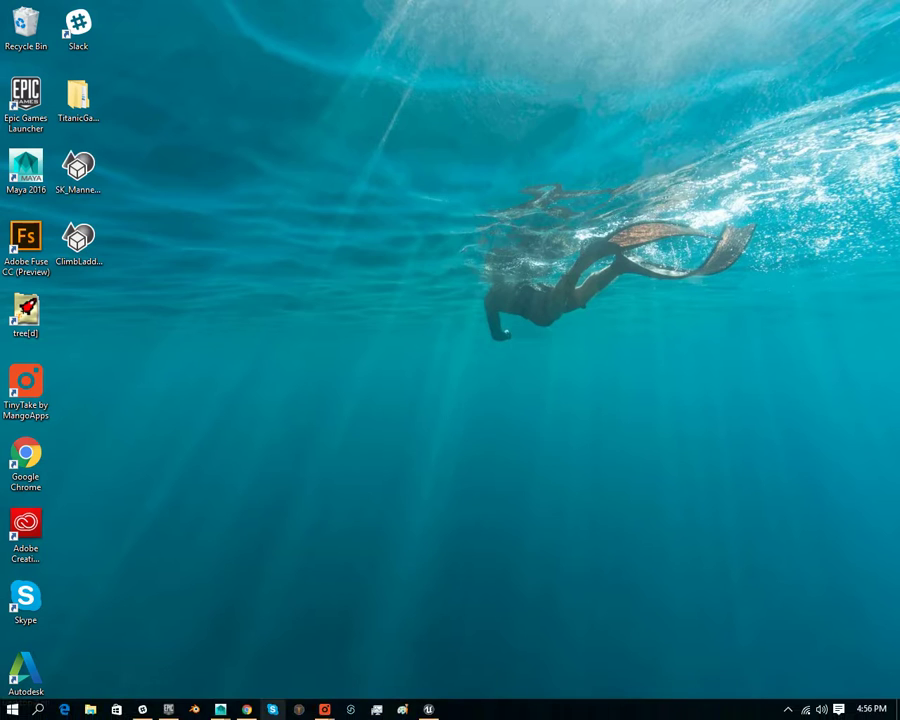
Step: Try to delete the ClimbLadder.fbx file from the desktop
double_click(78, 240)
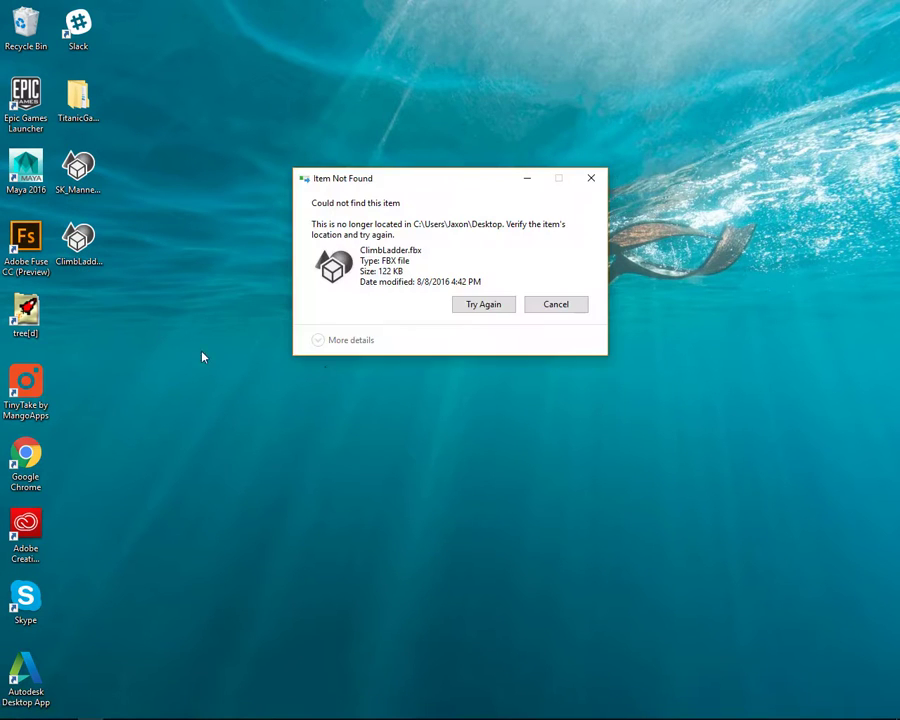
click(484, 305)
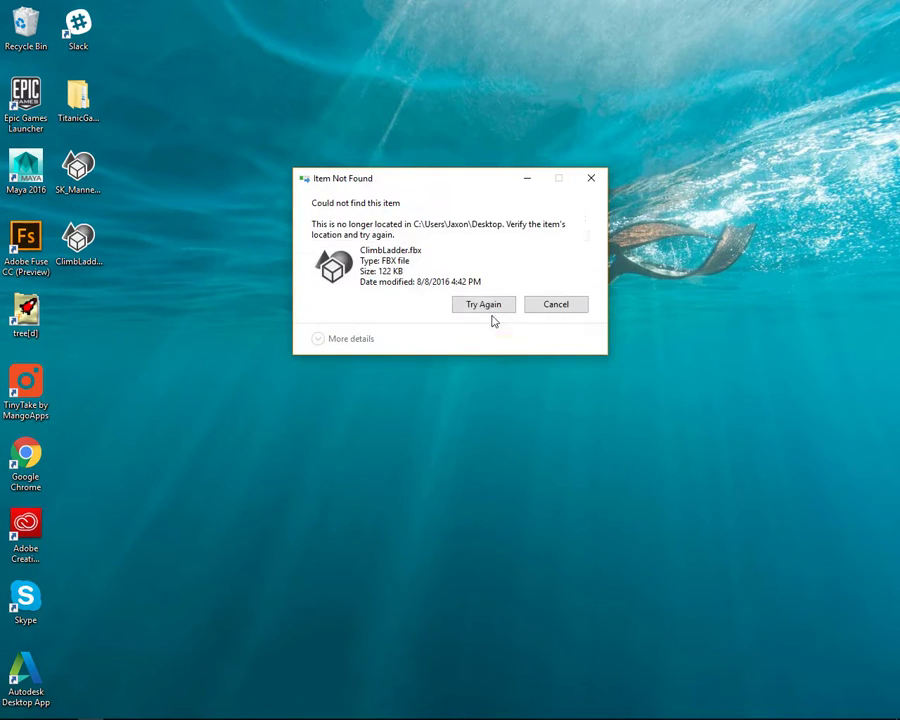
click(557, 305)
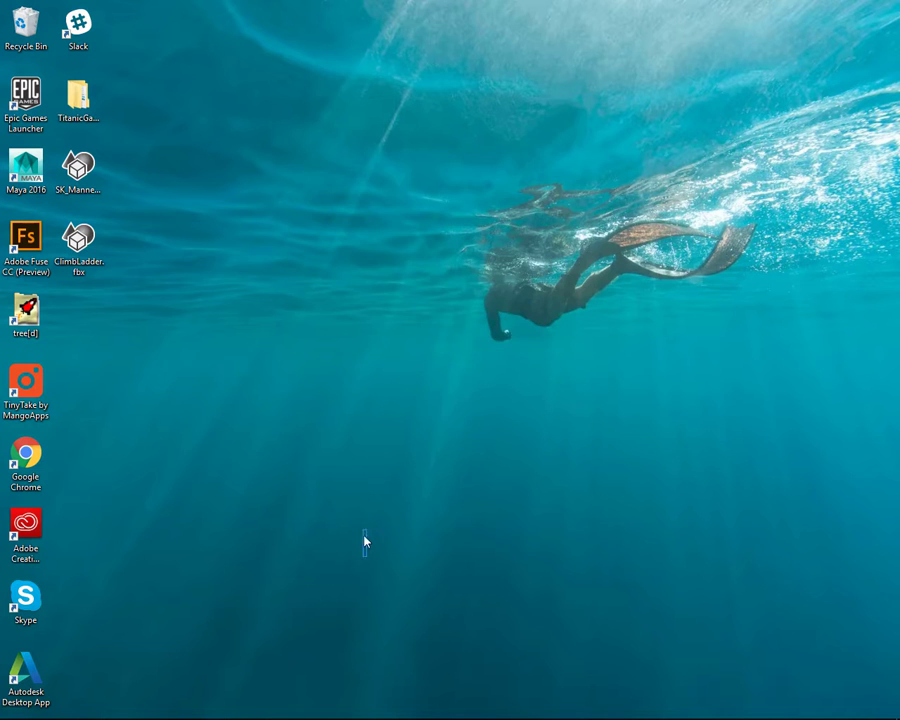
right_click(367, 376)
click(321, 638)
Step: Switch to Maya 2016 and import SK_Mannequin.FBX from the Desktop into the empty scene
mouse_move(299, 712)
mouse_move(220, 709)
click(272, 656)
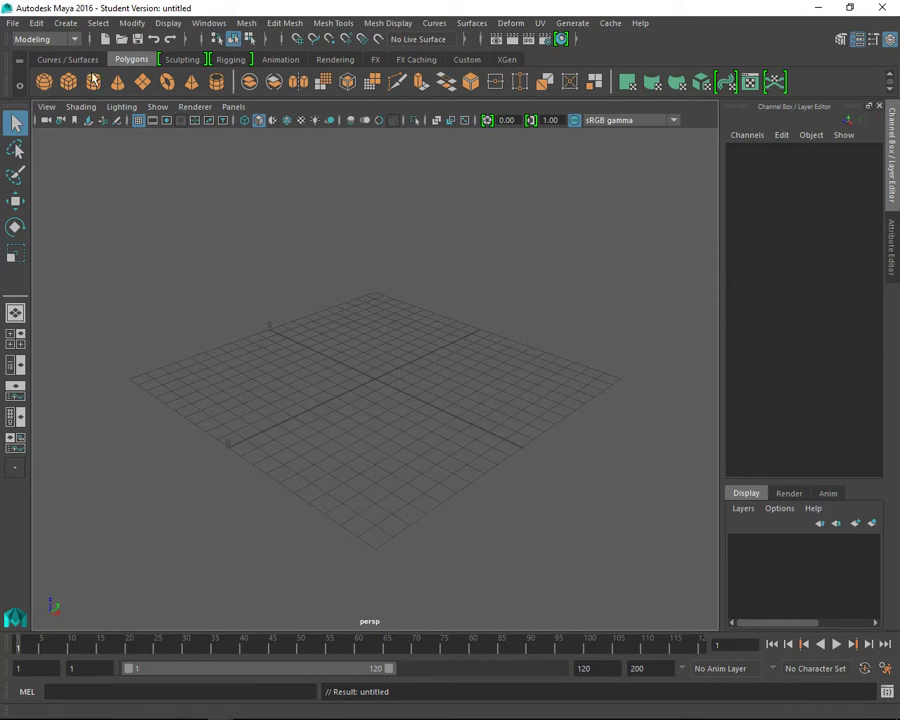
click(12, 22)
click(88, 182)
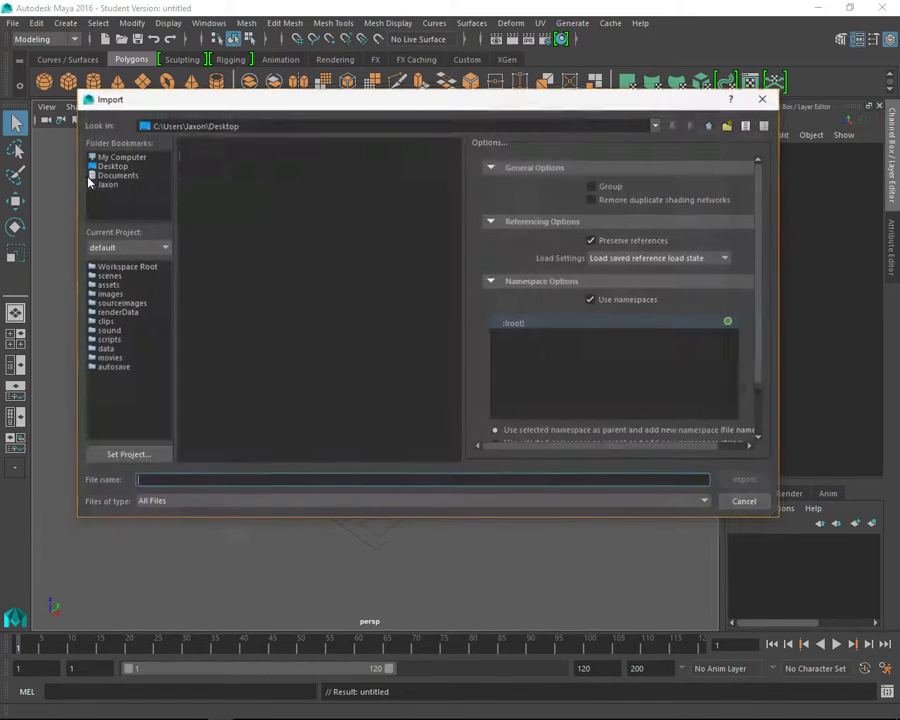
click(226, 167)
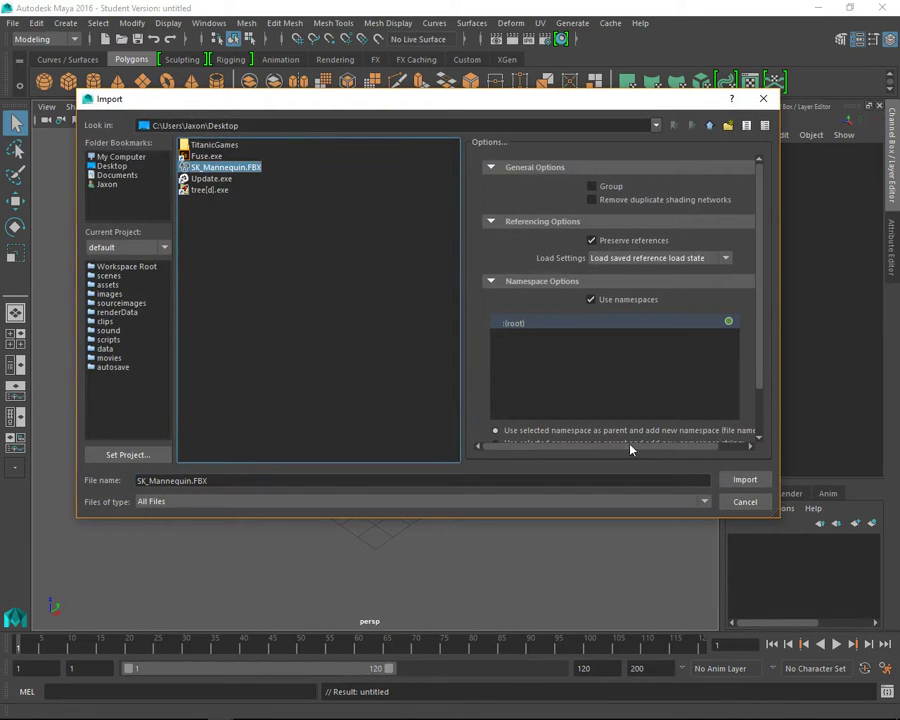
click(744, 479)
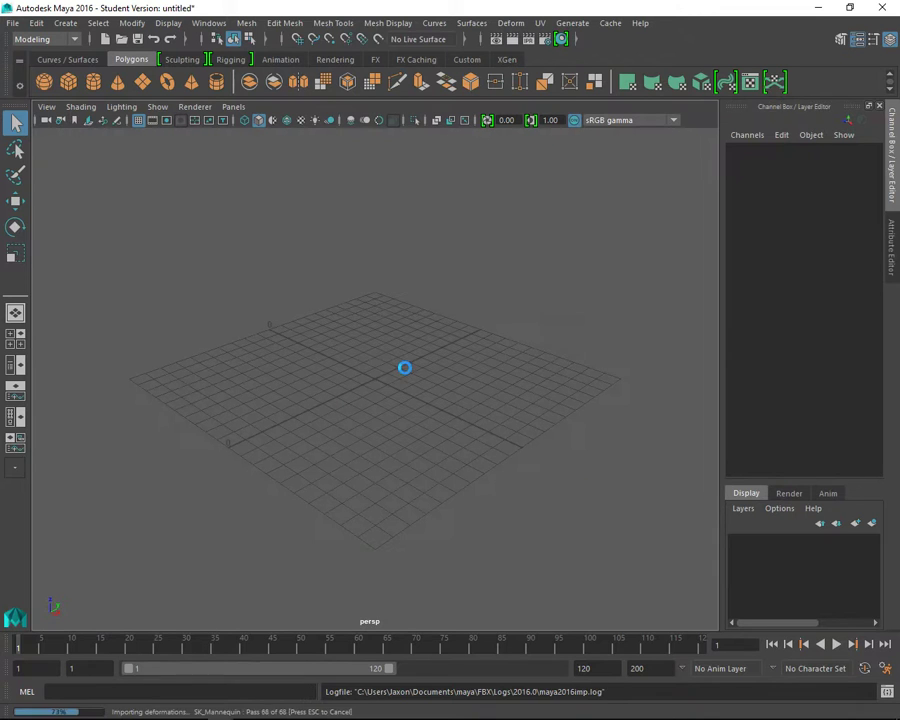
Step: Select the imported mannequin's root joint and examine the character and skeleton from several angles
alt+drag(387, 443, 404, 402)
scroll(404, 402, up, 8)
alt+middle_drag(398, 404, 375, 455)
mouse_move(388, 468)
alt+mouse_down()
mouse_move(377, 444)
mouse_move(423, 471)
mouse_move(329, 478)
mouse_move(303, 466)
mouse_move(366, 466)
mouse_move(388, 481)
mouse_move(376, 476)
alt+mouse_up()
click(372, 428)
scroll(374, 428, down, 3)
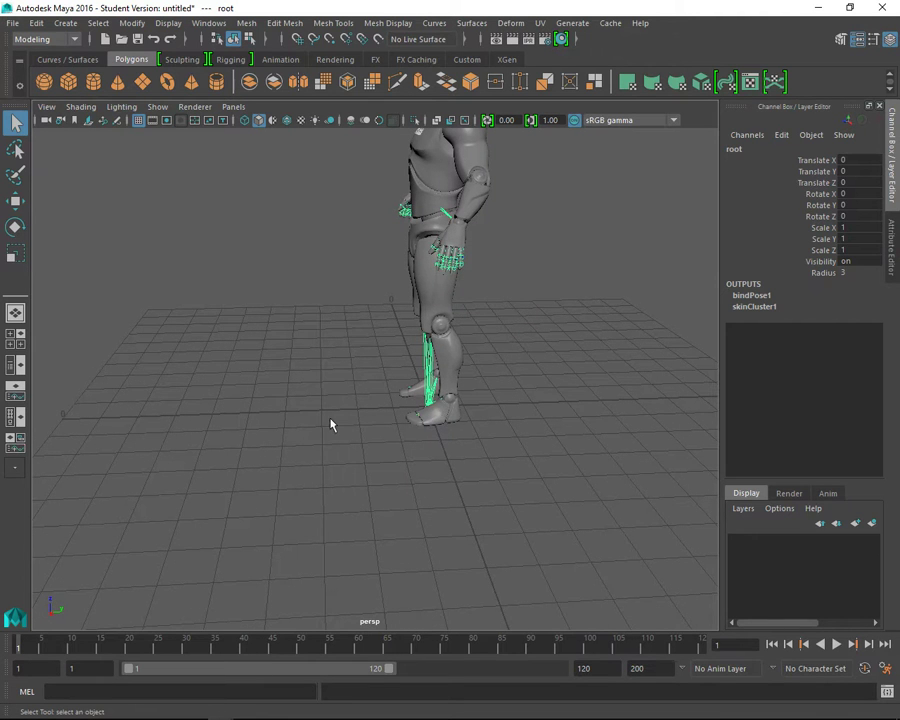
scroll(337, 420, down, 5)
scroll(398, 403, down, 3)
alt+drag(390, 405, 441, 384)
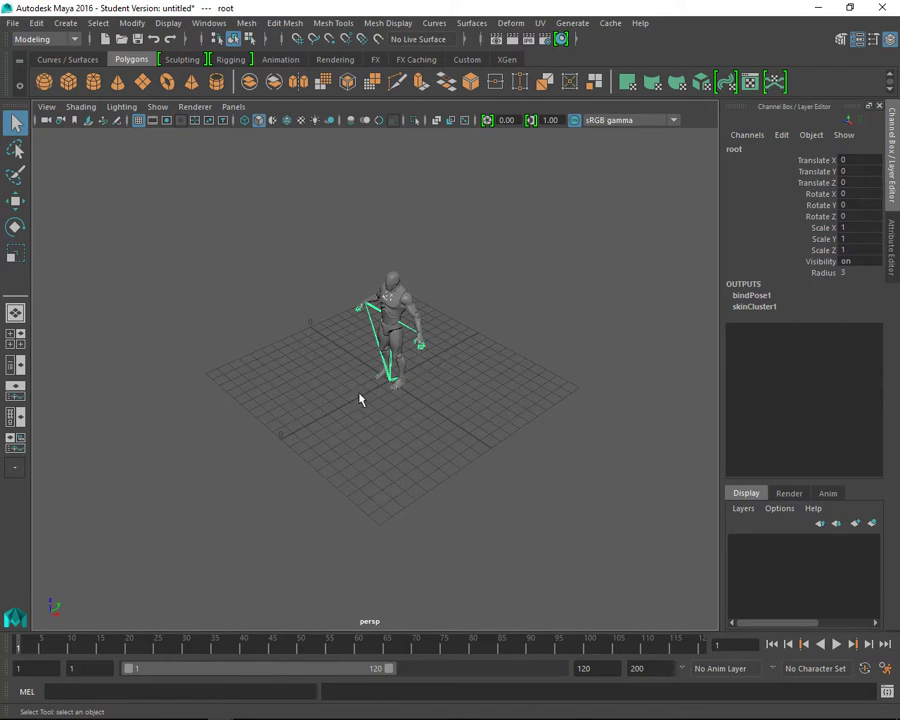
alt+drag(399, 426, 357, 531)
scroll(408, 418, up, 6)
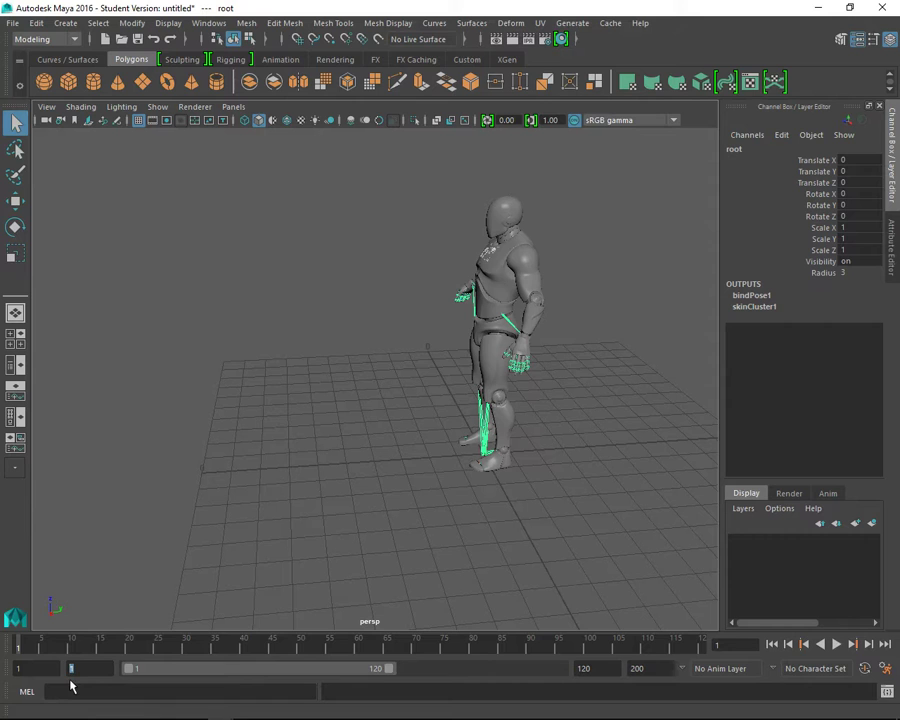
Step: Set the animation range to start at frame 0 and end at frame 30, and move the current time to frame 0
text(0)
key(Return)
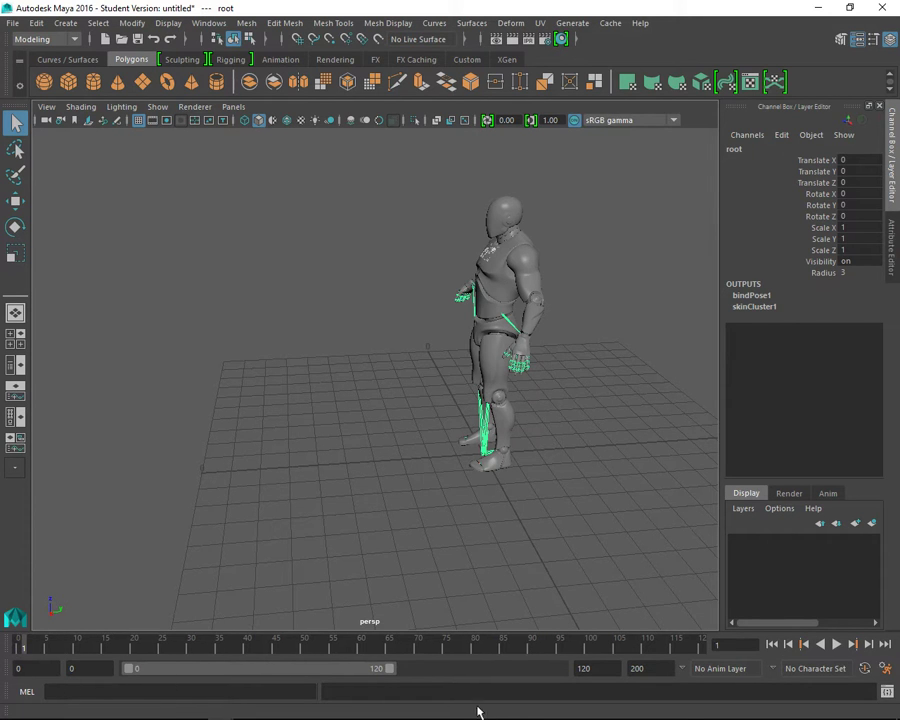
drag(666, 670, 594, 685)
key(Return)
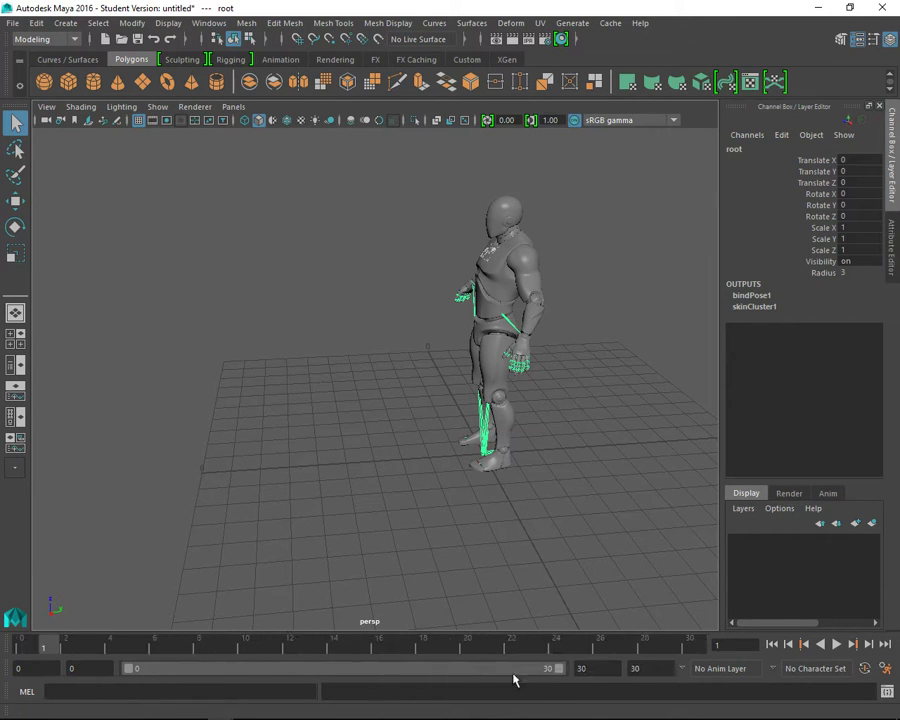
drag(52, 651, 28, 650)
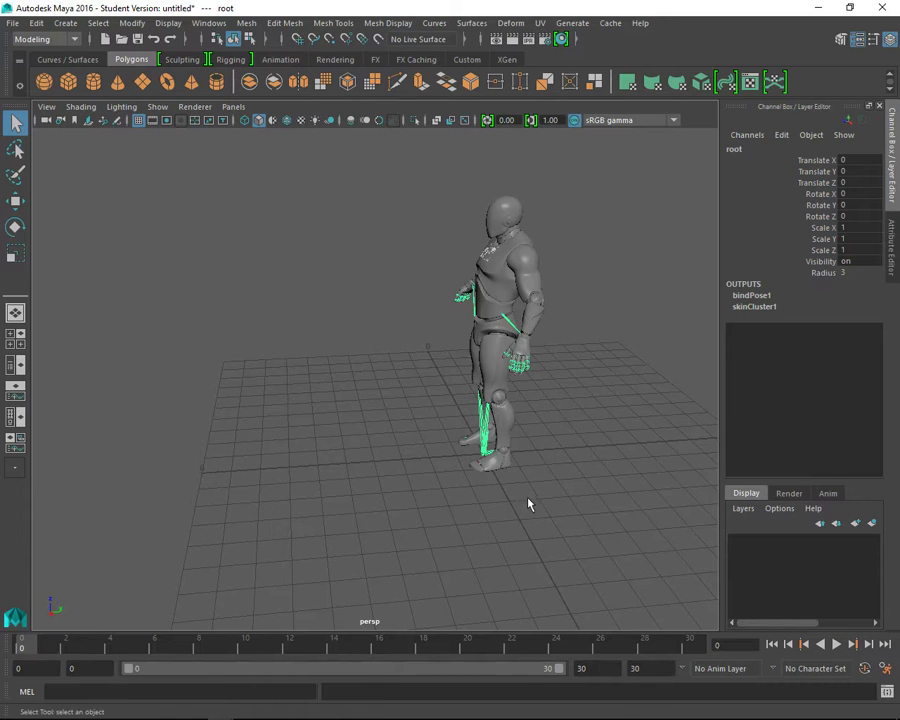
alt+drag(420, 528, 456, 531)
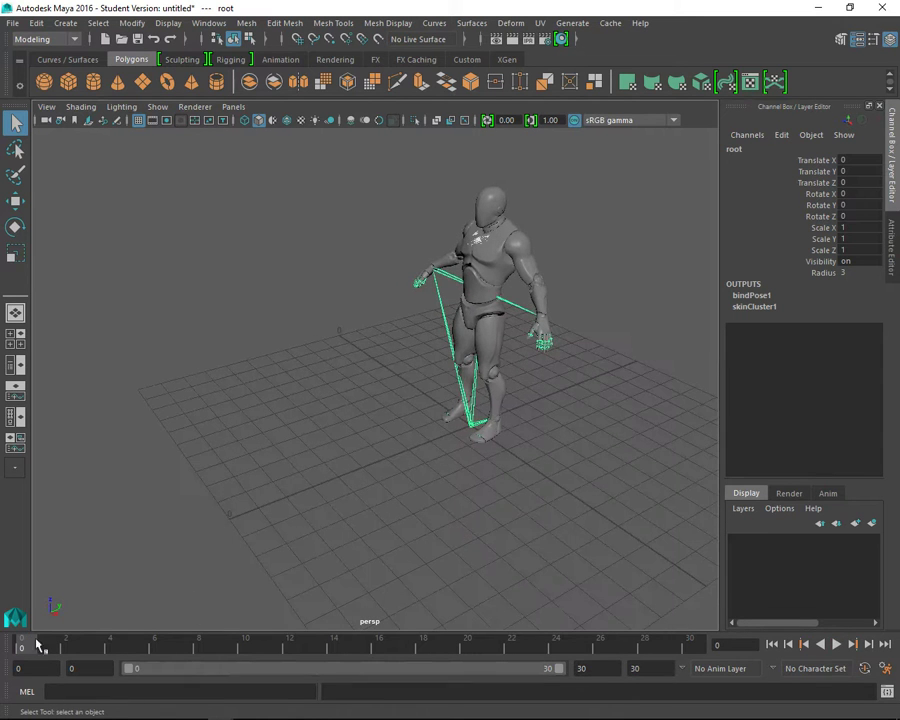
Step: Key the root joint's Translate X, Y and Z channels at 0 on frame 0
drag(870, 161, 866, 187)
right_click(866, 187)
click(817, 202)
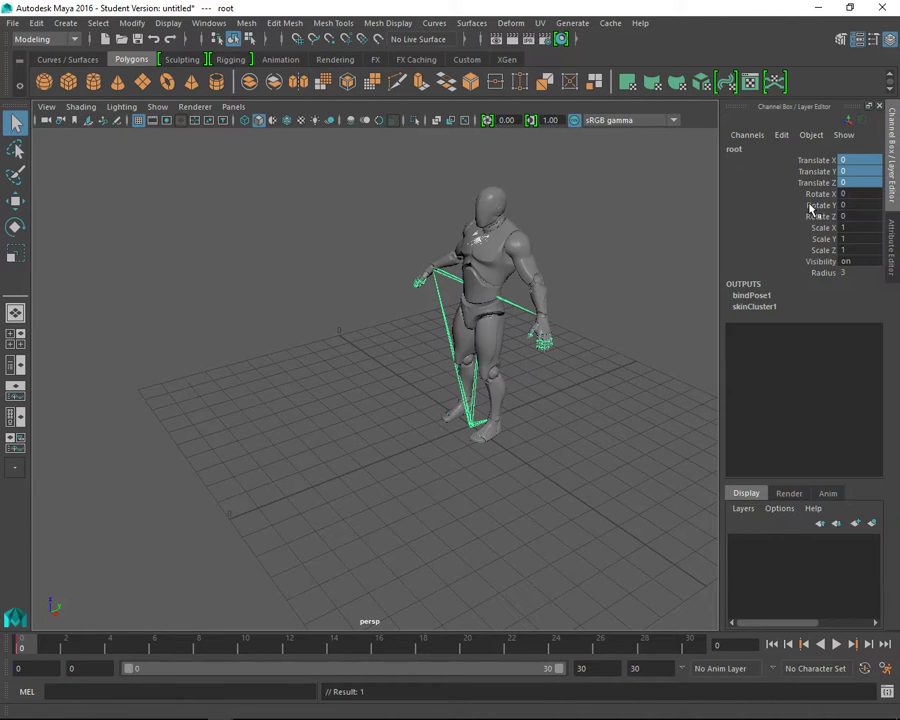
Step: On frame 5, move the root joint along Y to -40 and key its three translate channels
click(141, 649)
scroll(452, 485, down, 3)
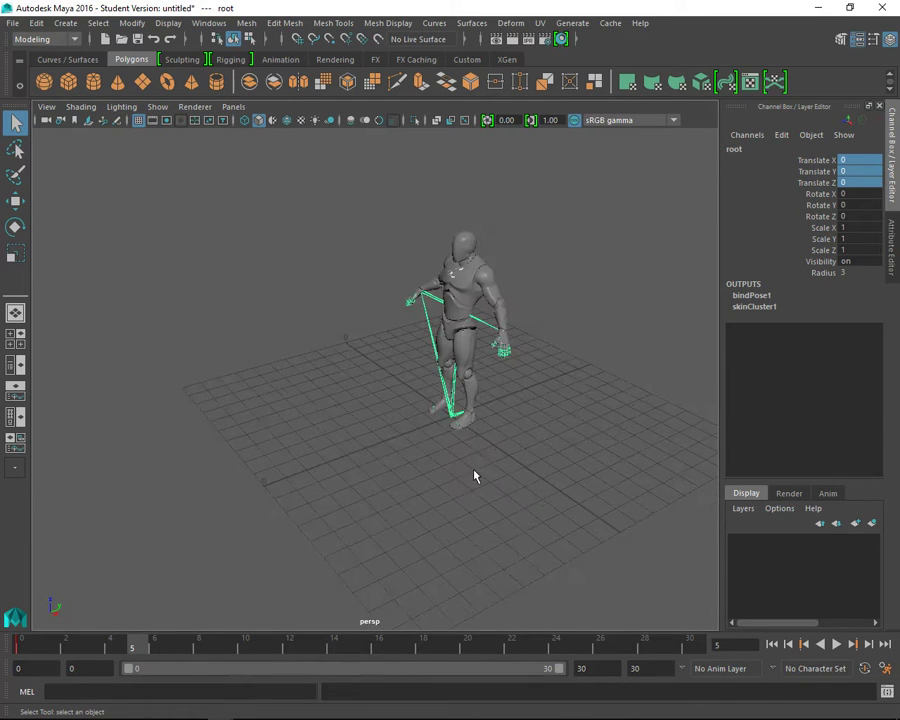
alt+drag(395, 558, 404, 546)
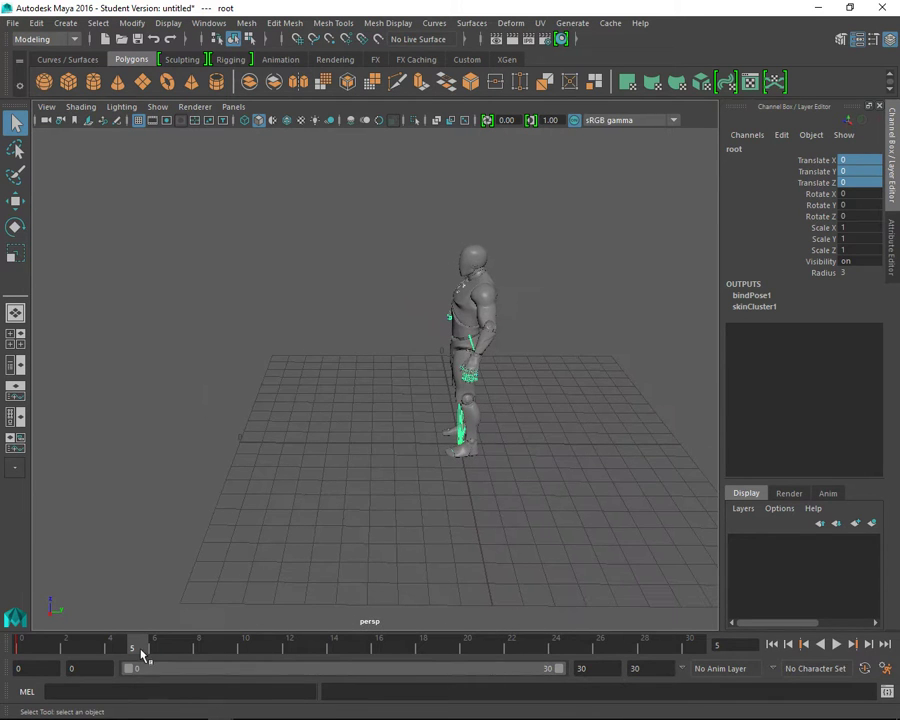
alt+drag(257, 587, 303, 556)
key(w)
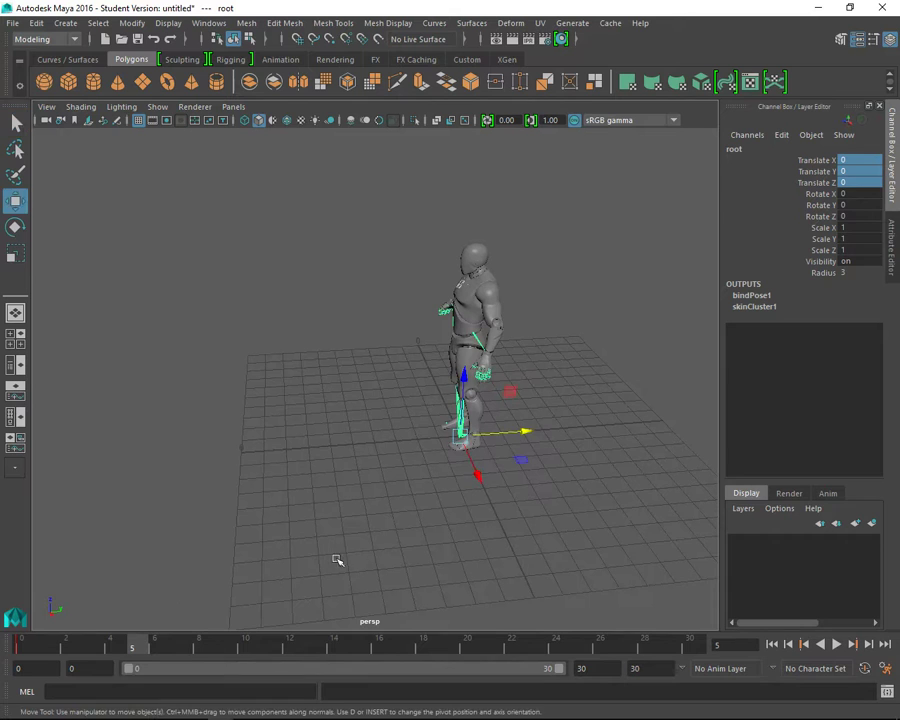
drag(540, 432, 502, 450)
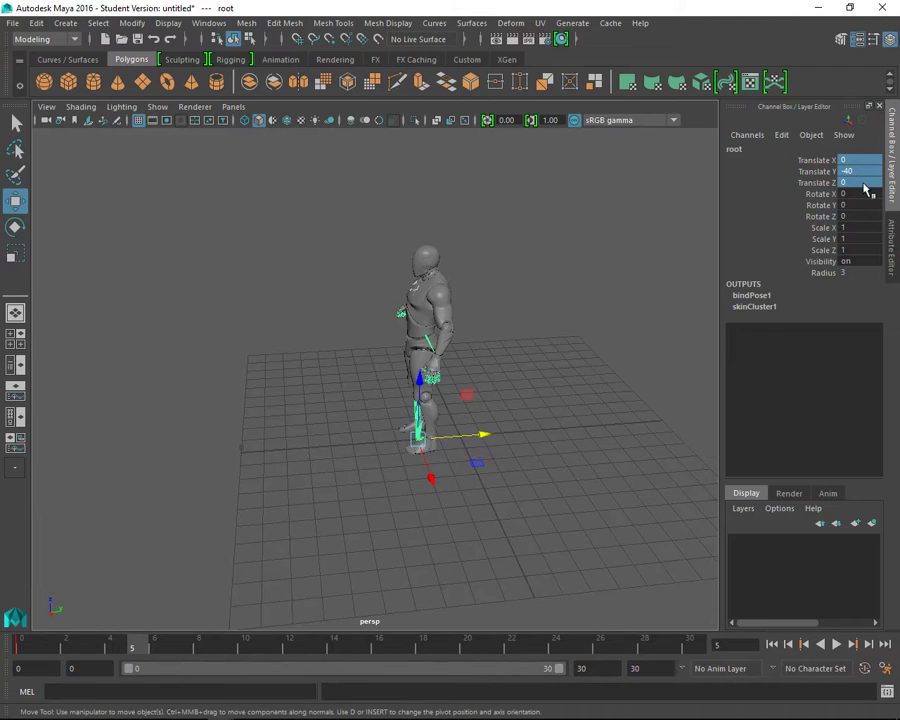
right_click(858, 176)
click(800, 198)
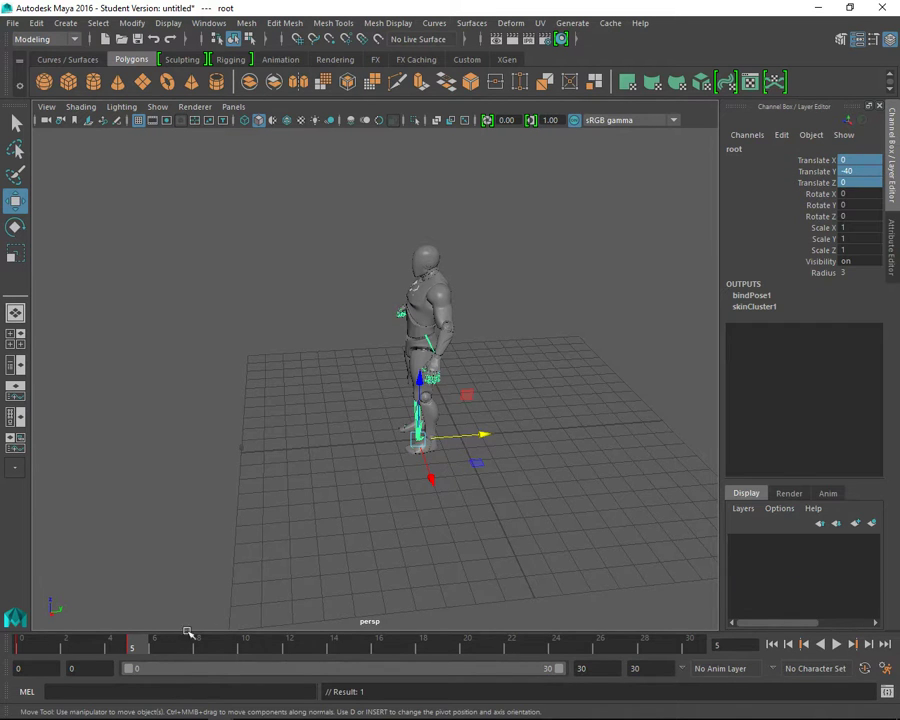
Step: Preview the keyed root motion by scrubbing and playing back the timeline
mouse_move(150, 654)
mouse_down()
mouse_move(50, 661)
mouse_move(135, 657)
mouse_up()
click(140, 648)
key(alt+v)
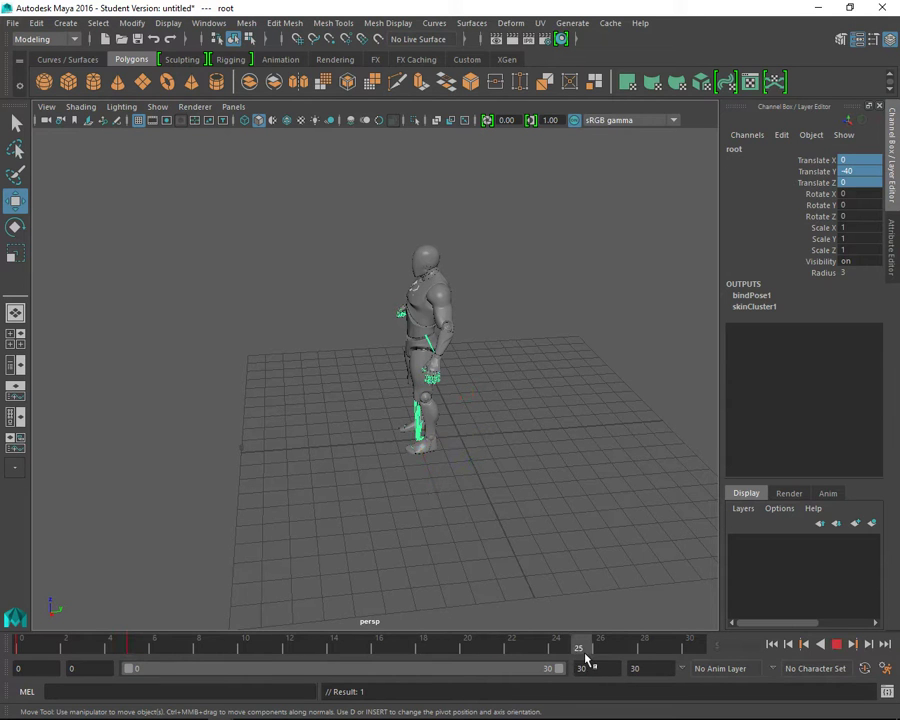
Step: Go to frame 25 and raise the root joint along Z to about 540
drag(594, 656, 596, 644)
scroll(485, 450, down, 8)
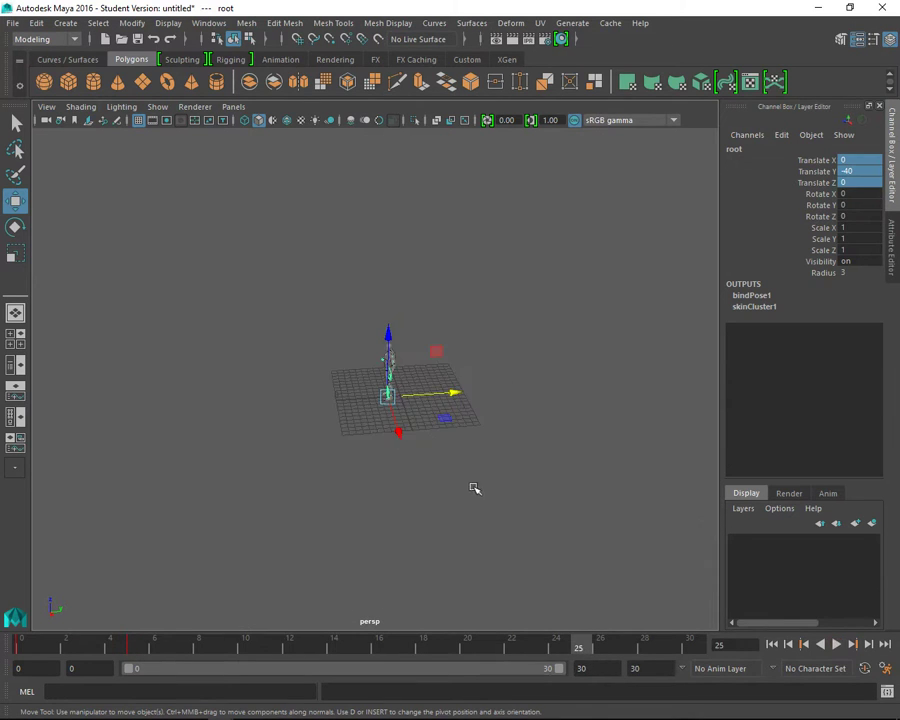
alt+drag(473, 489, 468, 434)
alt+middle_drag(472, 420, 530, 490)
alt+drag(538, 476, 508, 516)
scroll(510, 510, up, 6)
alt+middle_drag(632, 541, 600, 530)
scroll(580, 520, down, 4)
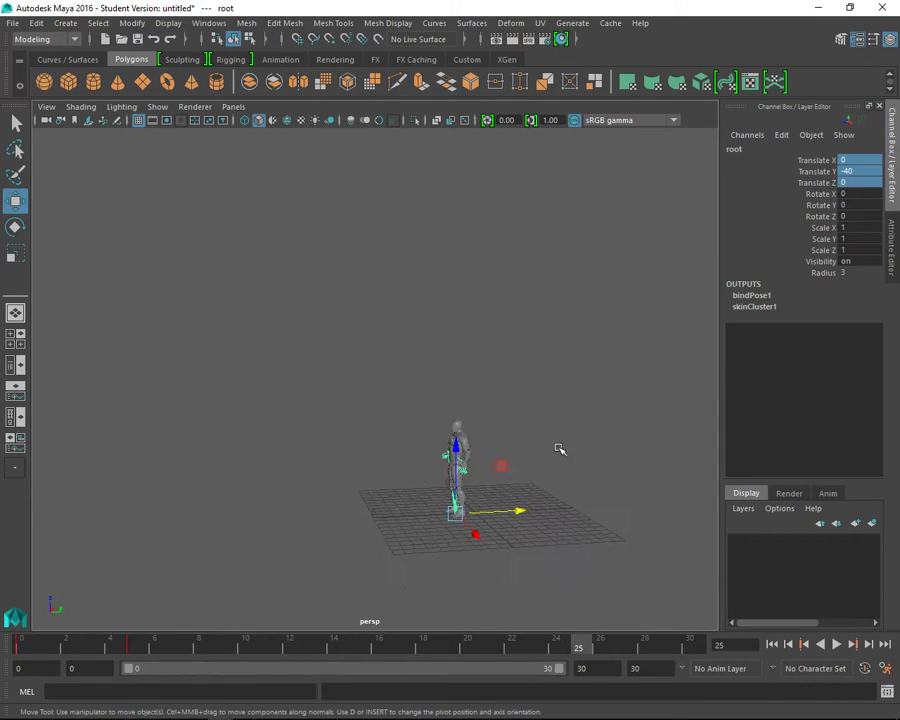
alt+middle_drag(560, 440, 558, 479)
alt+drag(556, 486, 507, 494)
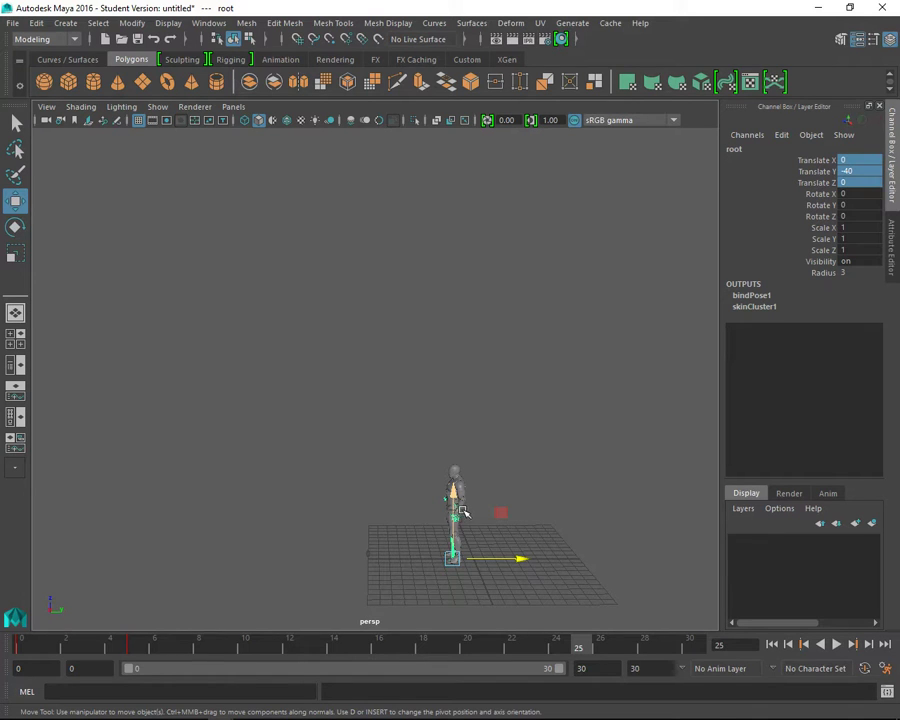
drag(463, 512, 464, 220)
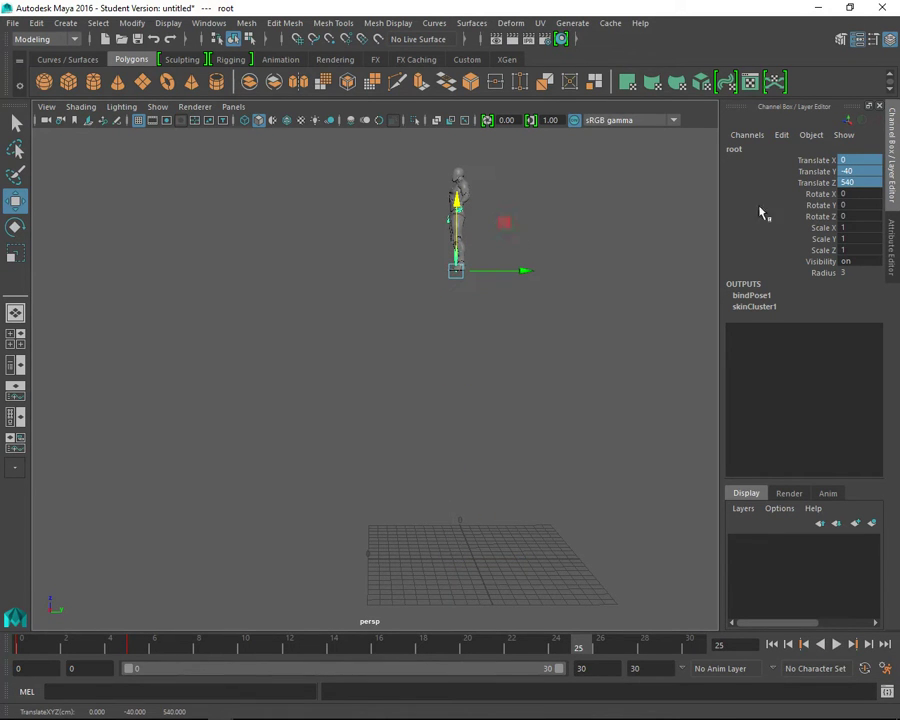
Step: Set the root joint's Translate Z to 420 and key its three translate channels on frame 25
click(861, 185)
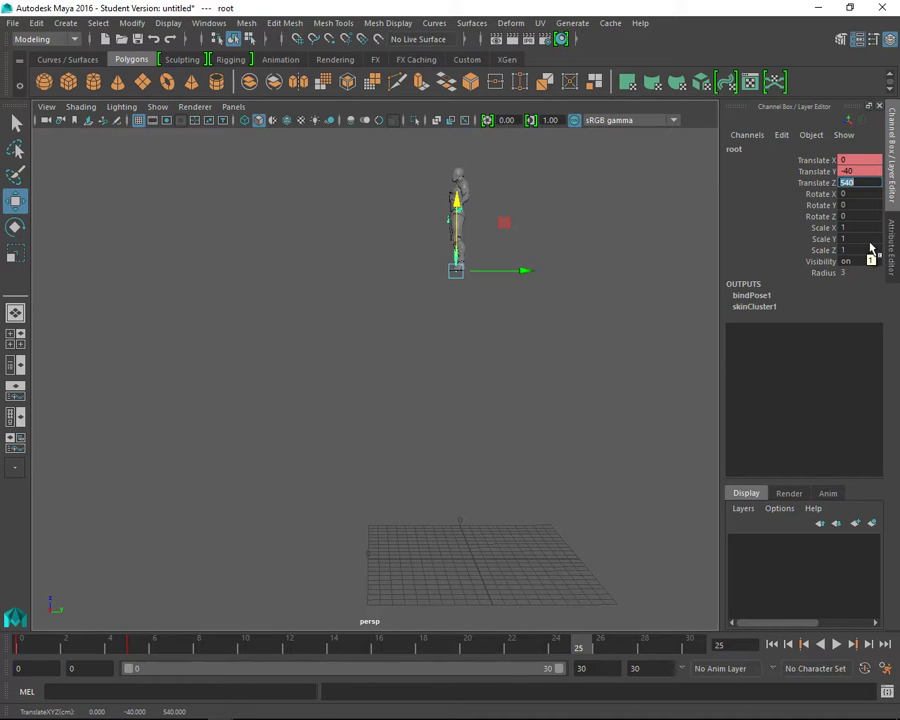
key(Return)
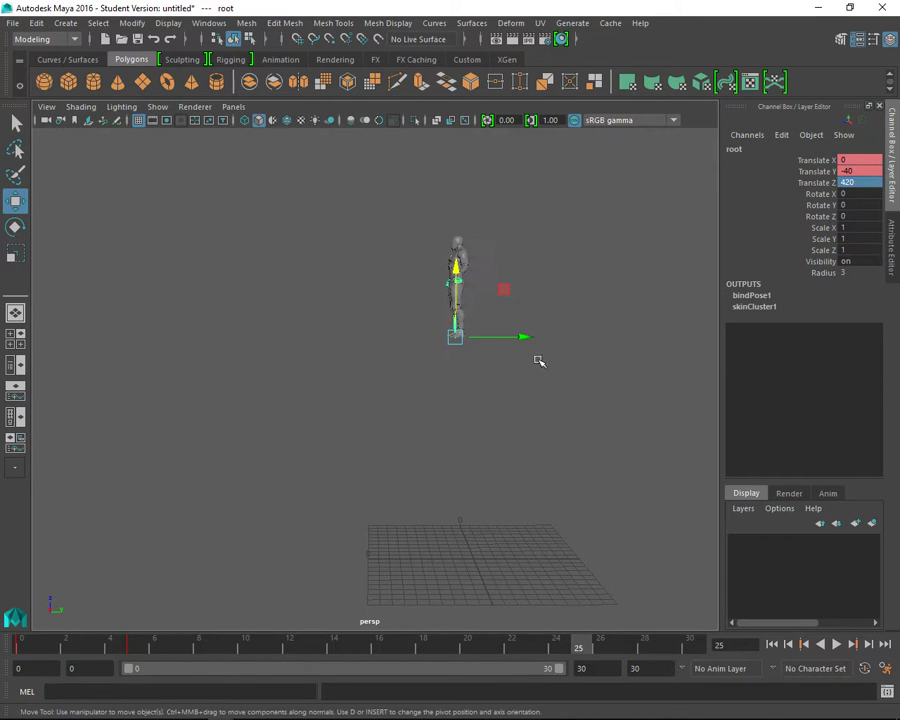
alt+drag(524, 420, 530, 426)
drag(855, 160, 866, 184)
right_click(864, 168)
click(783, 193)
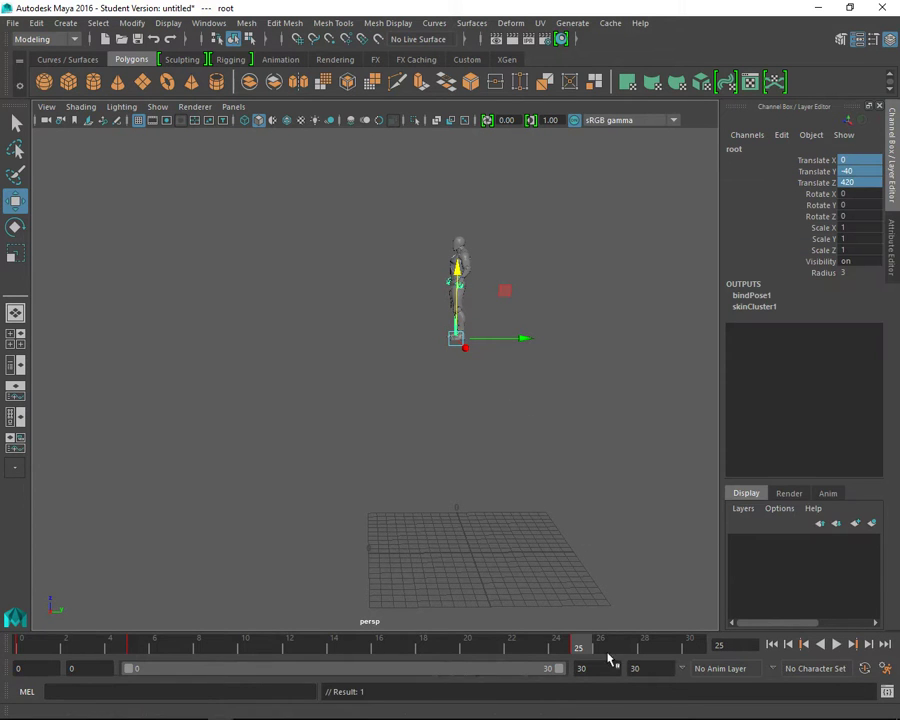
Step: On frame 30, set the root joint's Translate Y to -80 and key its translate channels, then scrub through the whole animation
drag(593, 655, 689, 648)
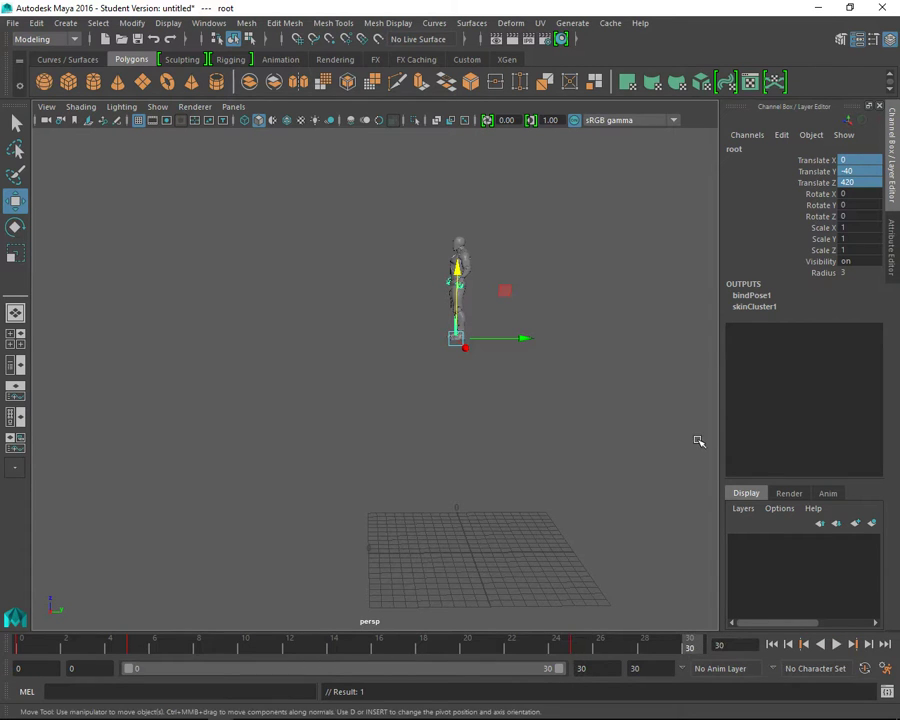
drag(536, 352, 518, 352)
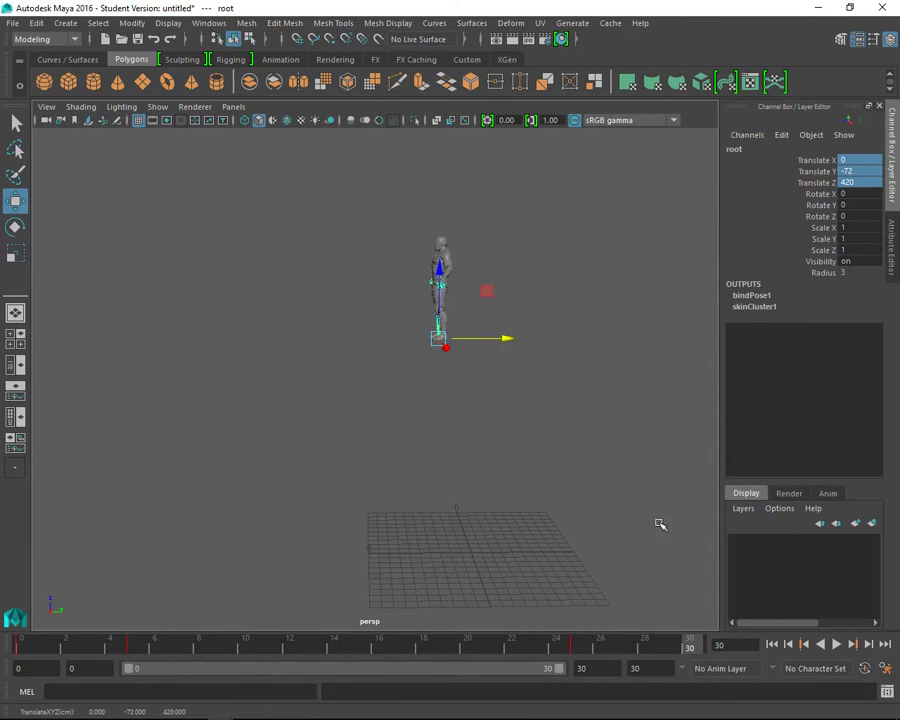
double_click(846, 172)
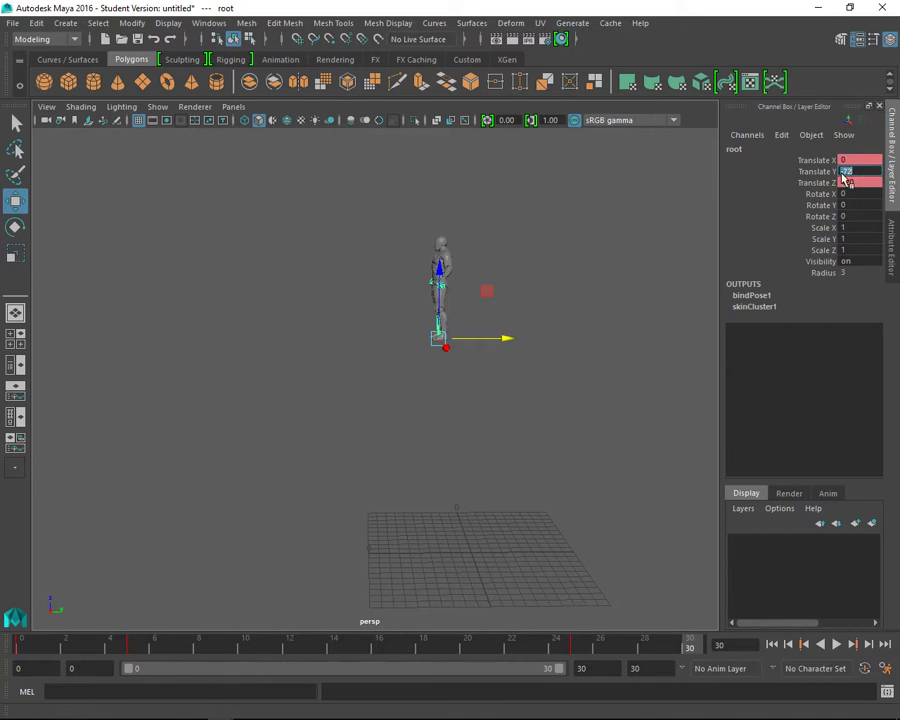
key(Return)
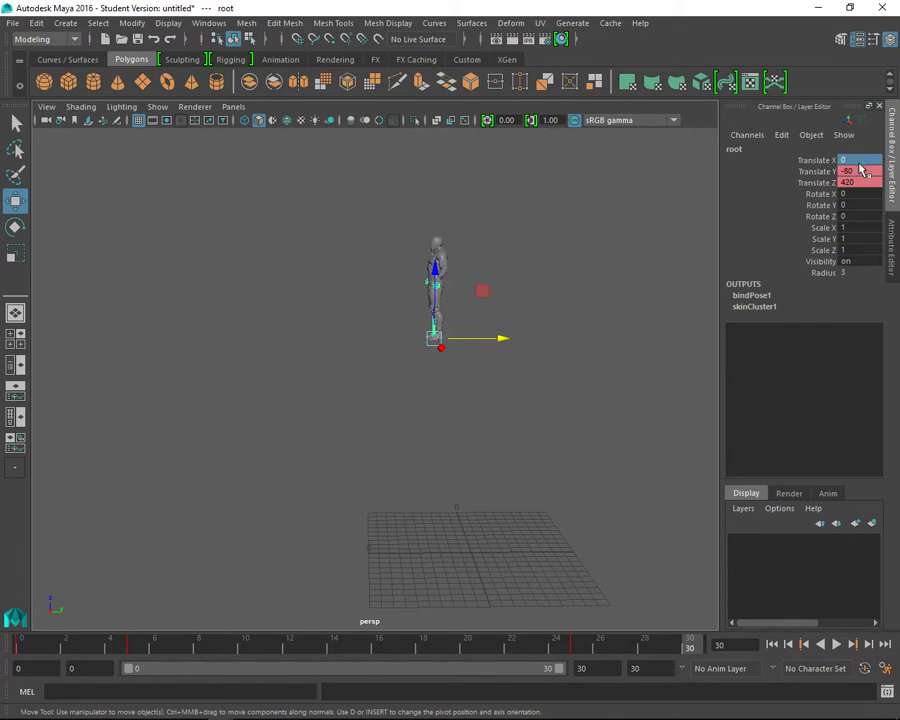
drag(820, 160, 842, 186)
right_click(842, 186)
click(828, 196)
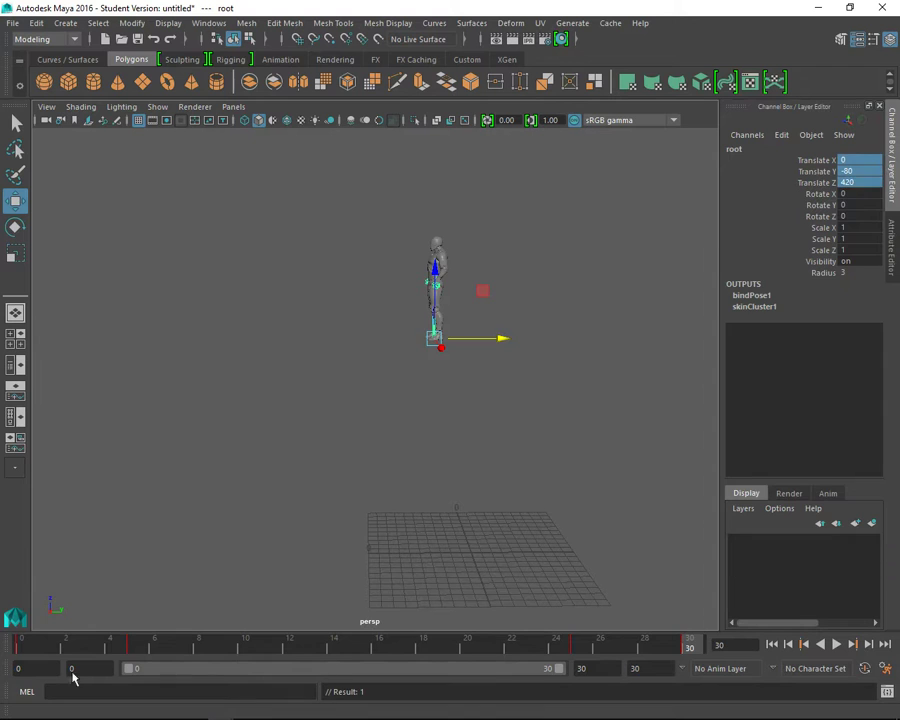
drag(24, 649, 702, 650)
Step: Export the selected root joint to the Desktop as an FBX named ClimbUpLadder, with animation baked from frame 0 to 30
click(13, 22)
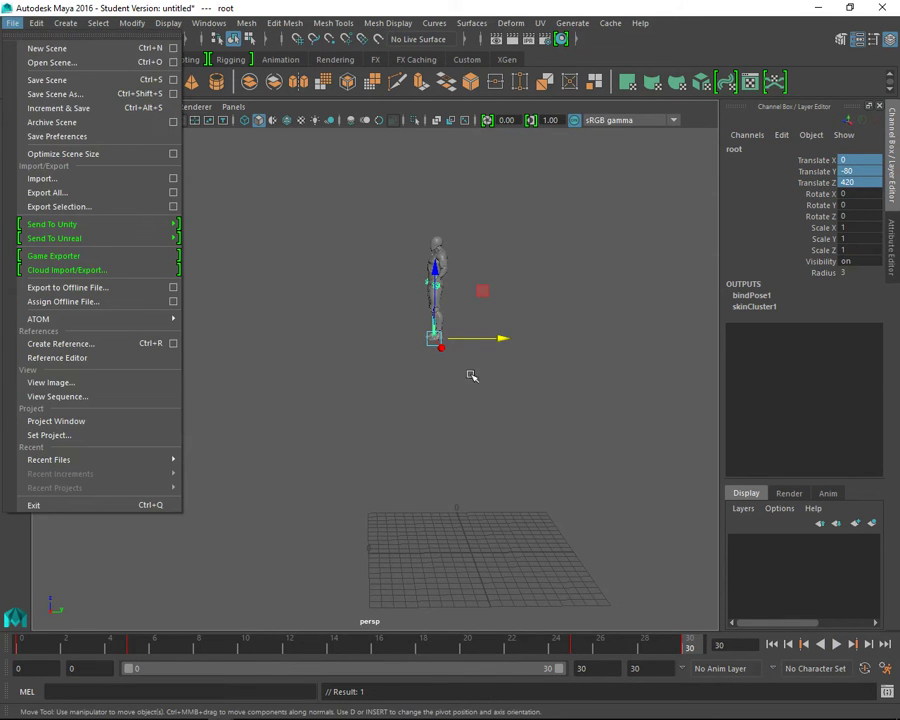
click(451, 258)
alt+drag(384, 386, 450, 356)
click(465, 276)
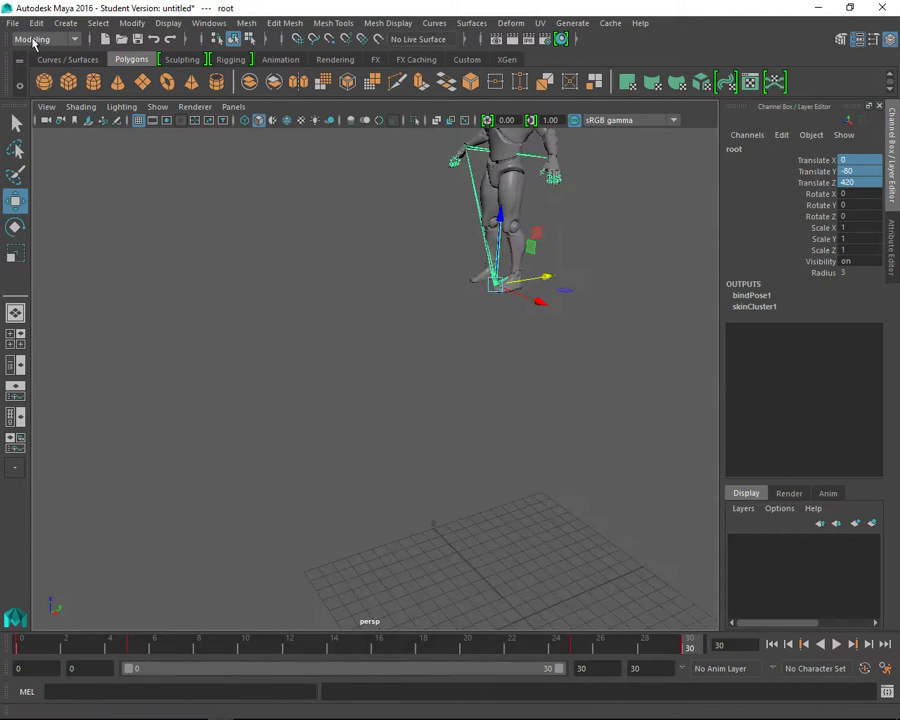
click(13, 22)
click(88, 207)
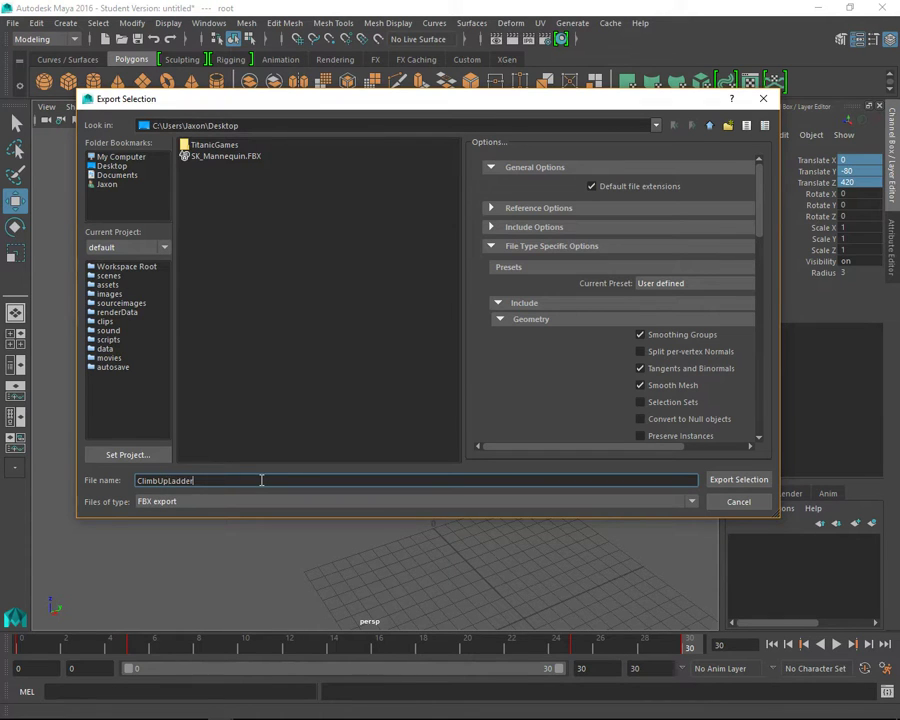
scroll(641, 370, down, 5)
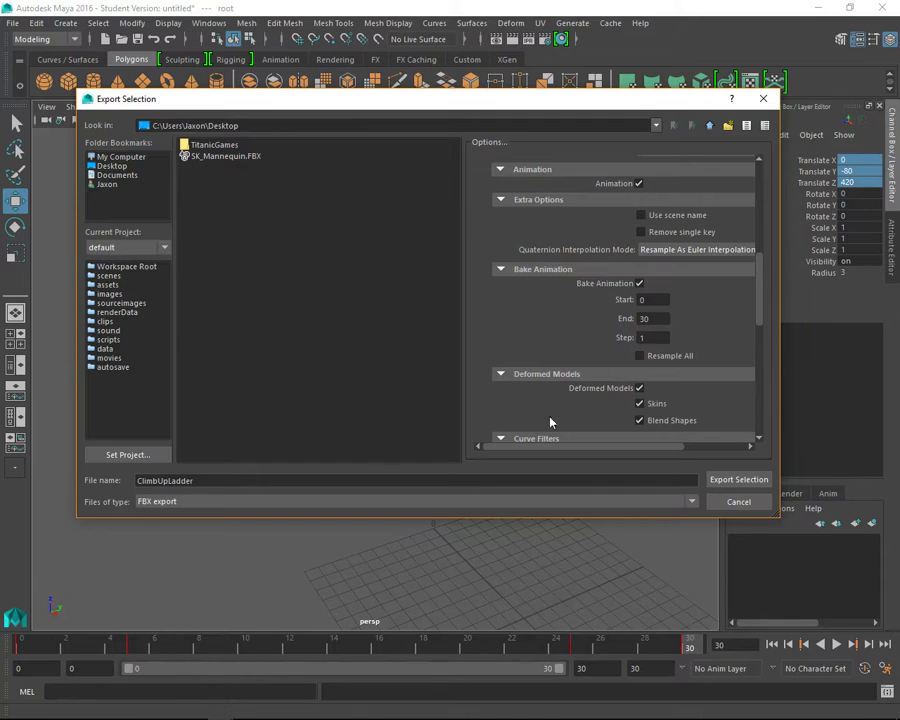
click(737, 481)
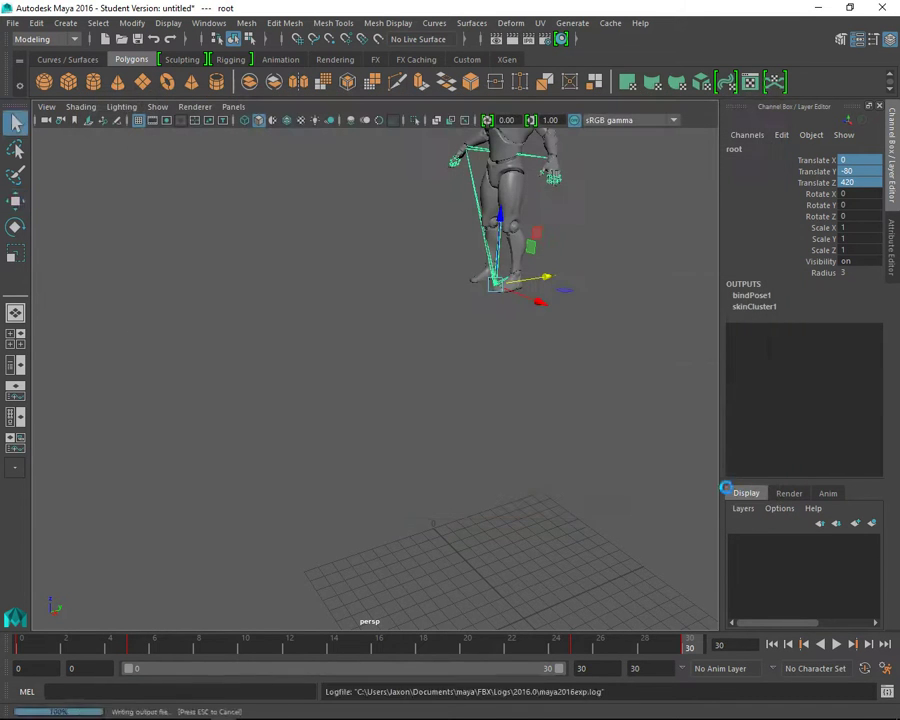
Step: Switch to the Unreal Editor and show the top-level Content folder
click(821, 8)
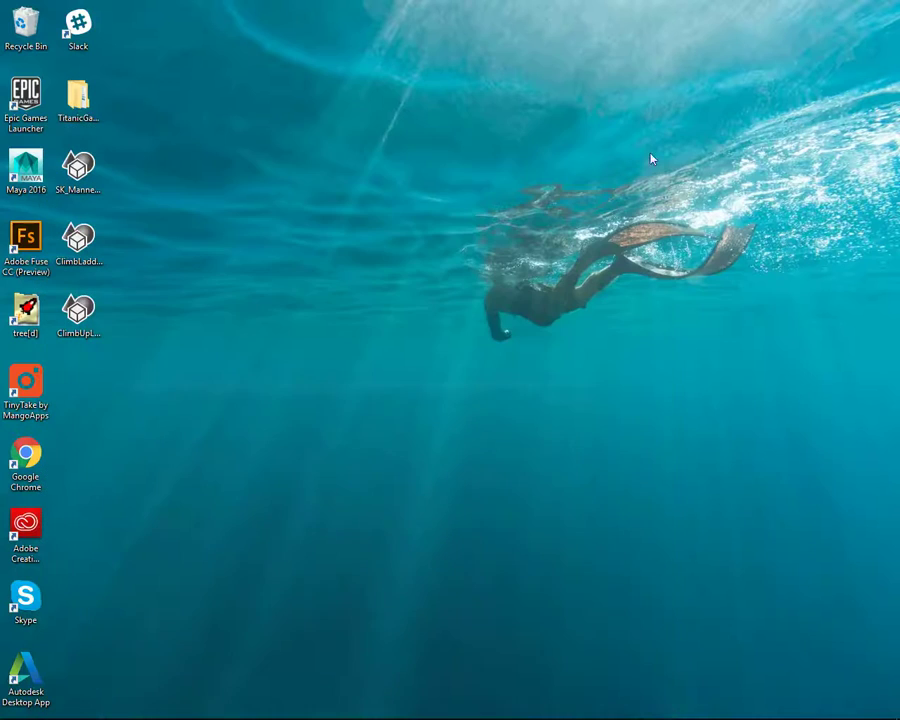
mouse_move(324, 712)
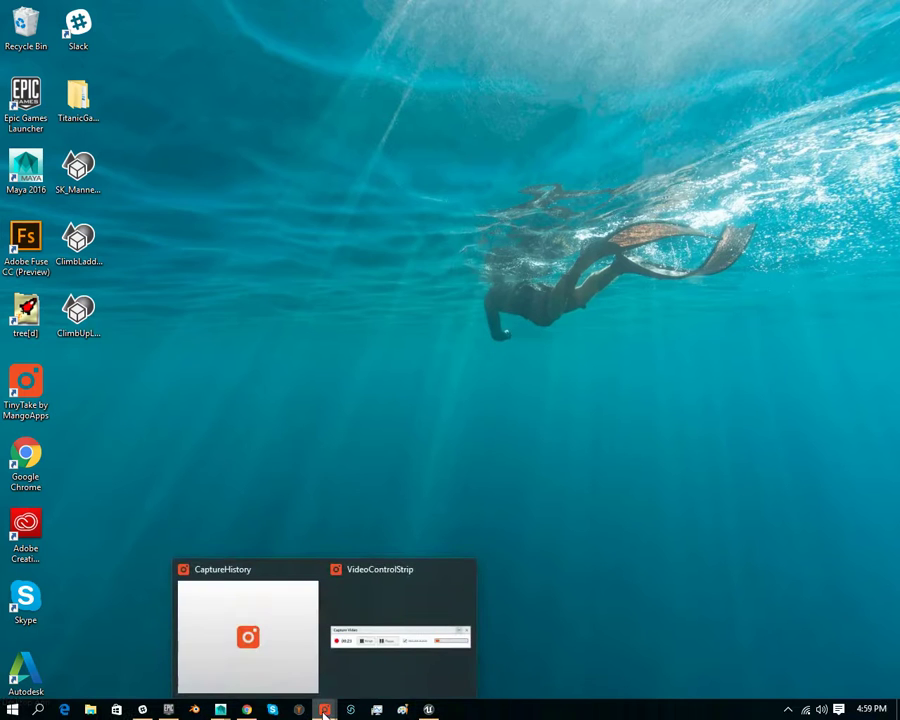
click(380, 679)
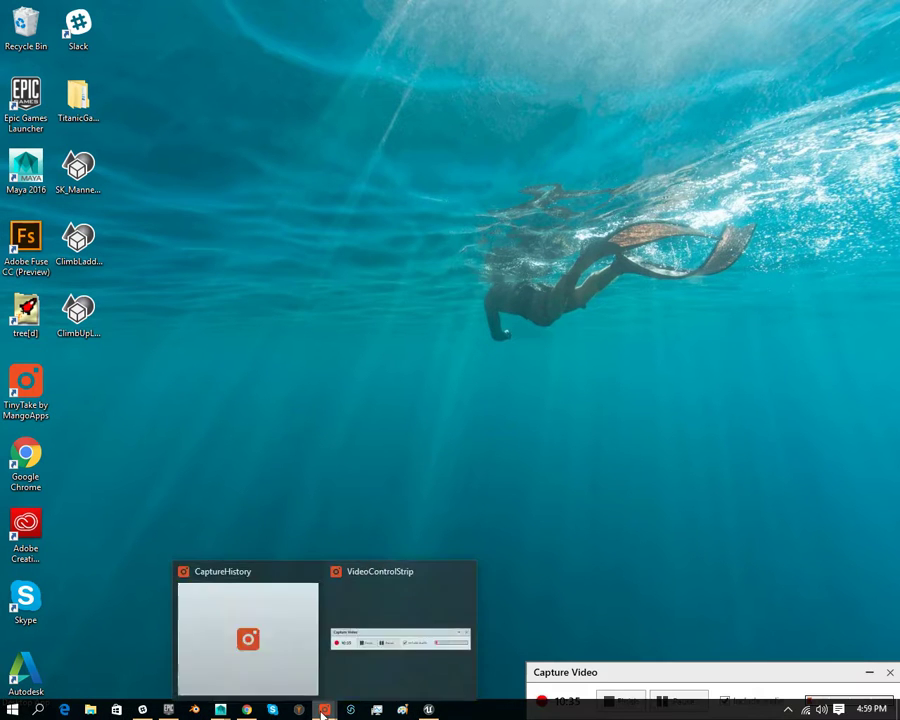
click(428, 710)
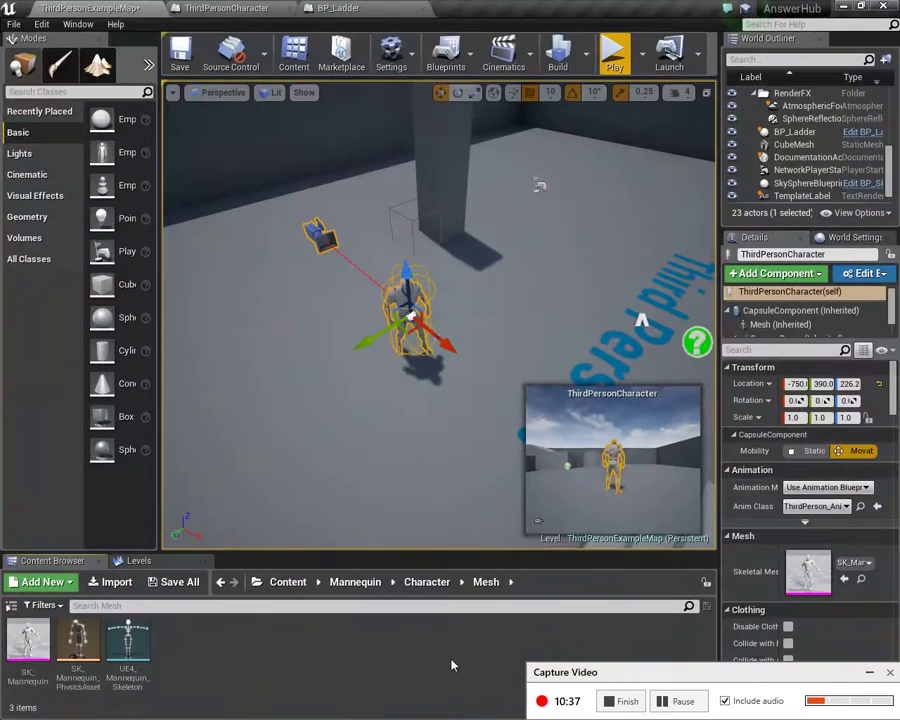
click(288, 581)
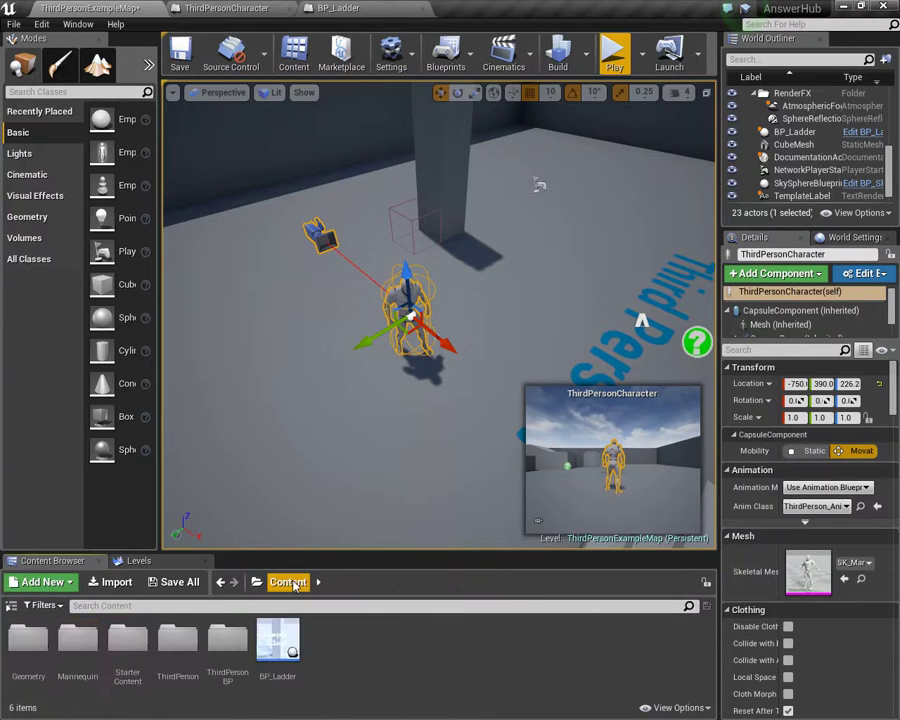
Step: Import ClimbUpLadder.fbx from the Desktop into Content using UE4_Mannequin_Skeleton, and open the imported animation
right_click(339, 647)
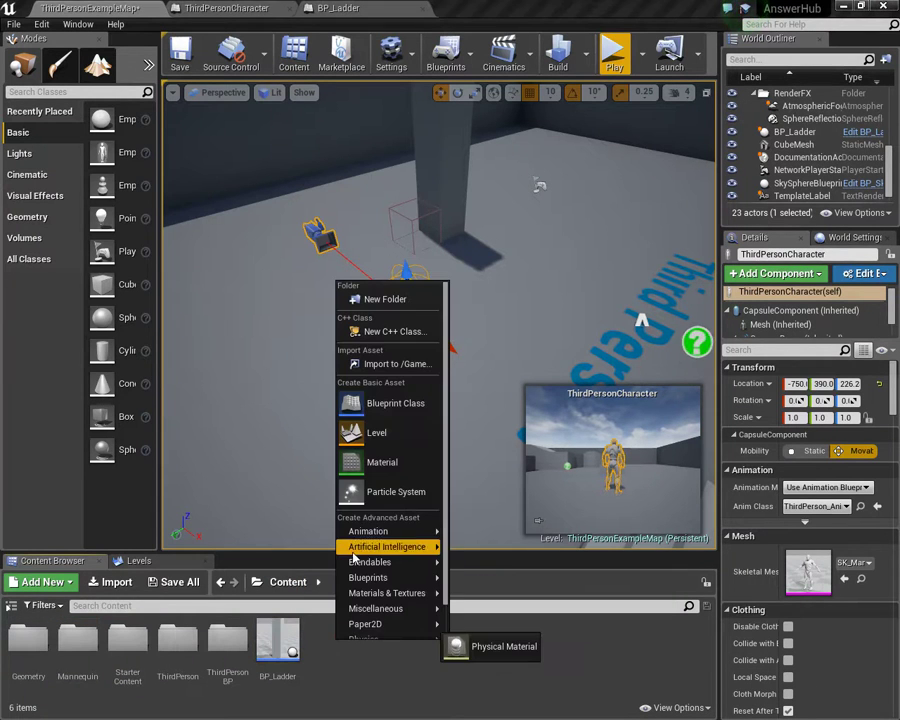
click(400, 364)
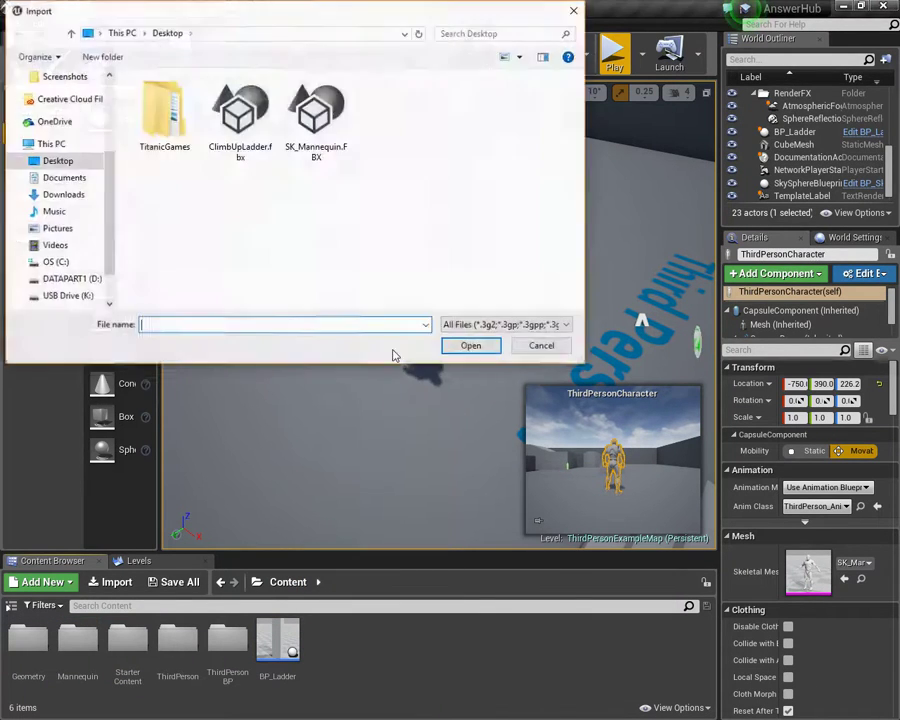
click(240, 120)
click(470, 345)
click(463, 367)
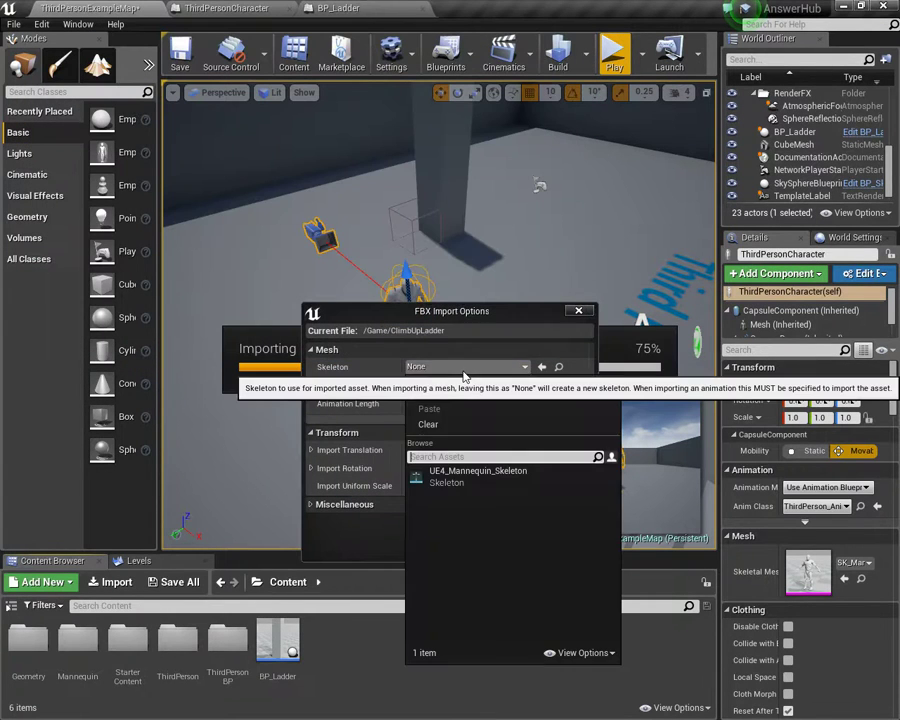
click(492, 468)
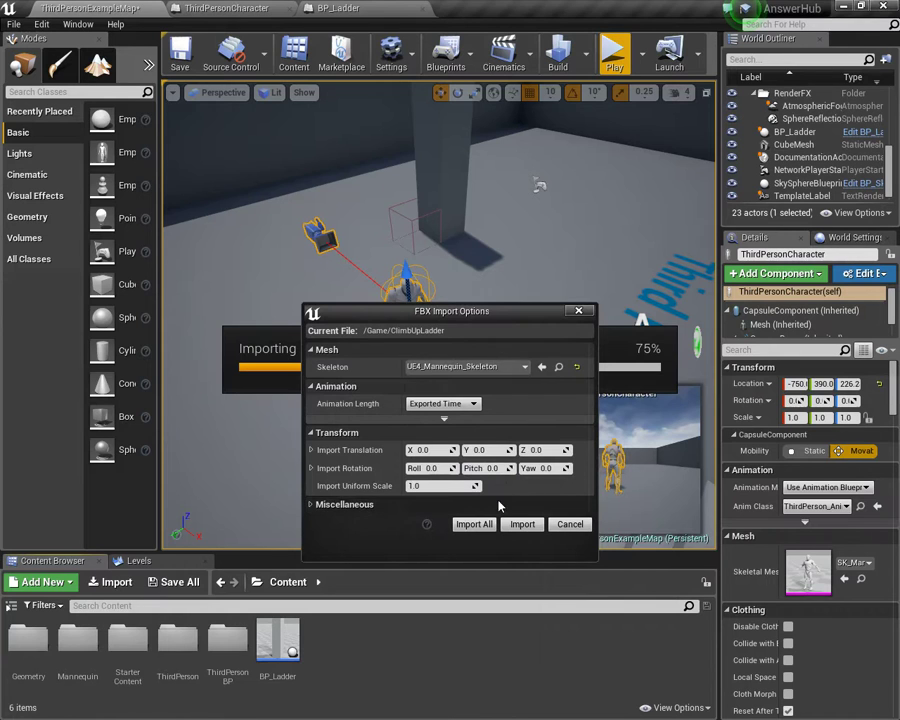
click(524, 526)
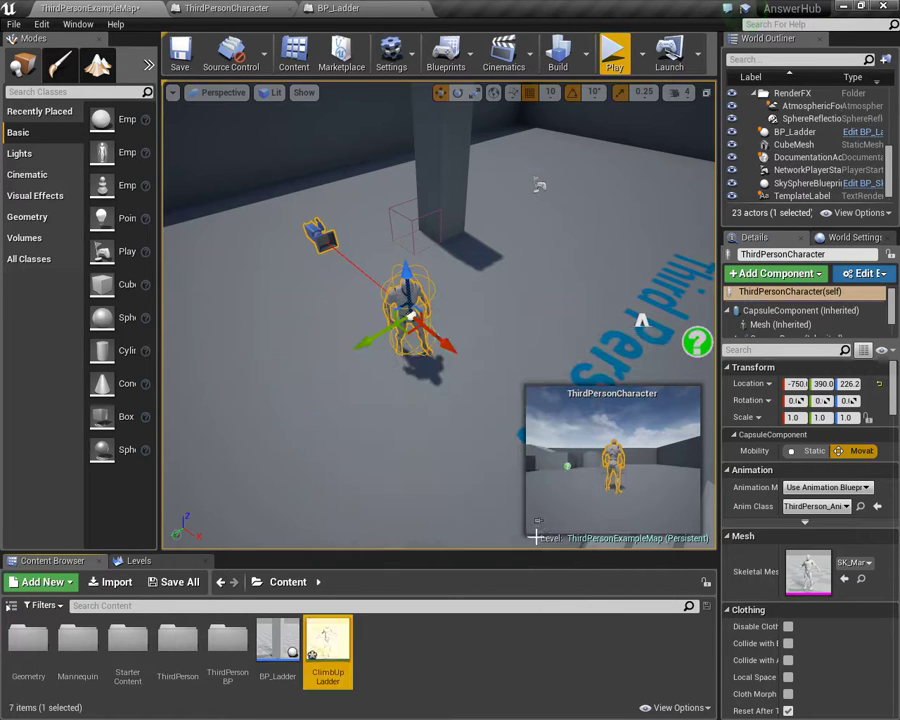
double_click(336, 652)
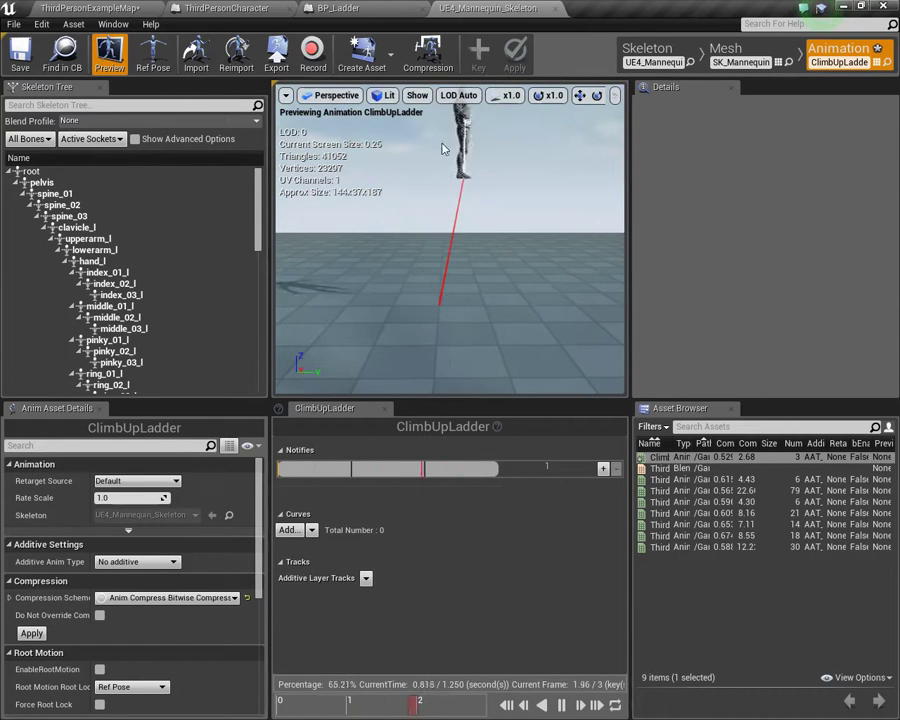
Step: Replay the ClimbUpLadder animation from the start, enable its root motion, and close the animation editor after checking the preview
drag(420, 705, 279, 705)
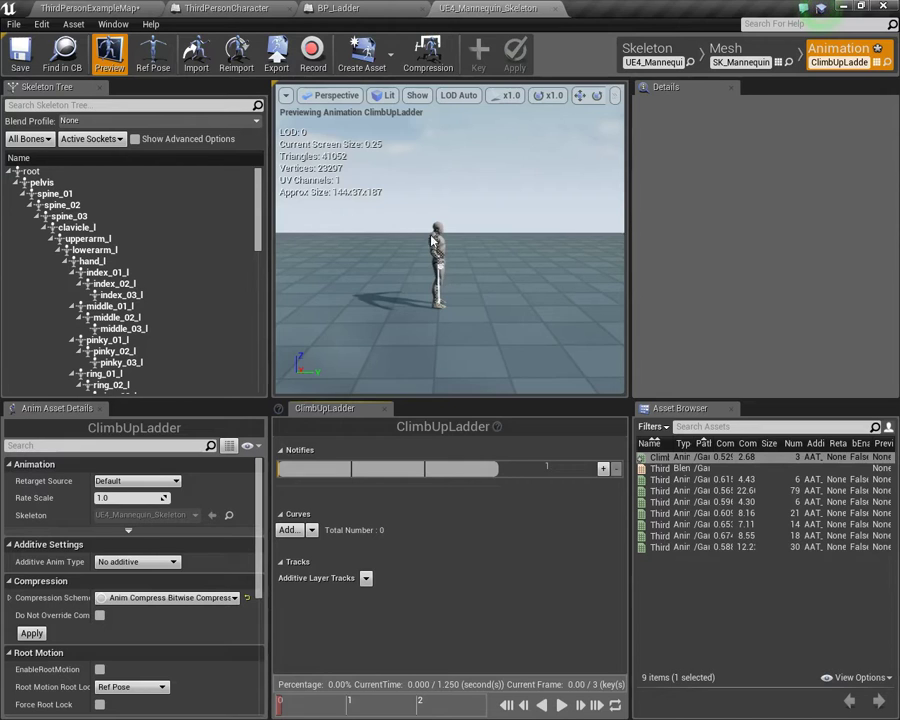
alt+drag(464, 287, 427, 263)
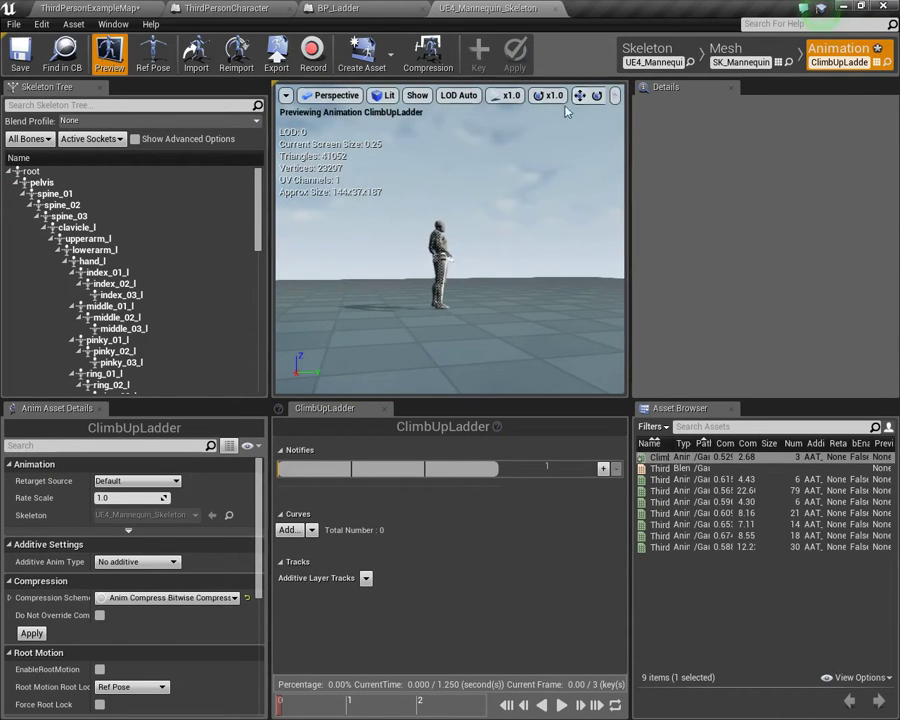
alt+drag(524, 122, 533, 185)
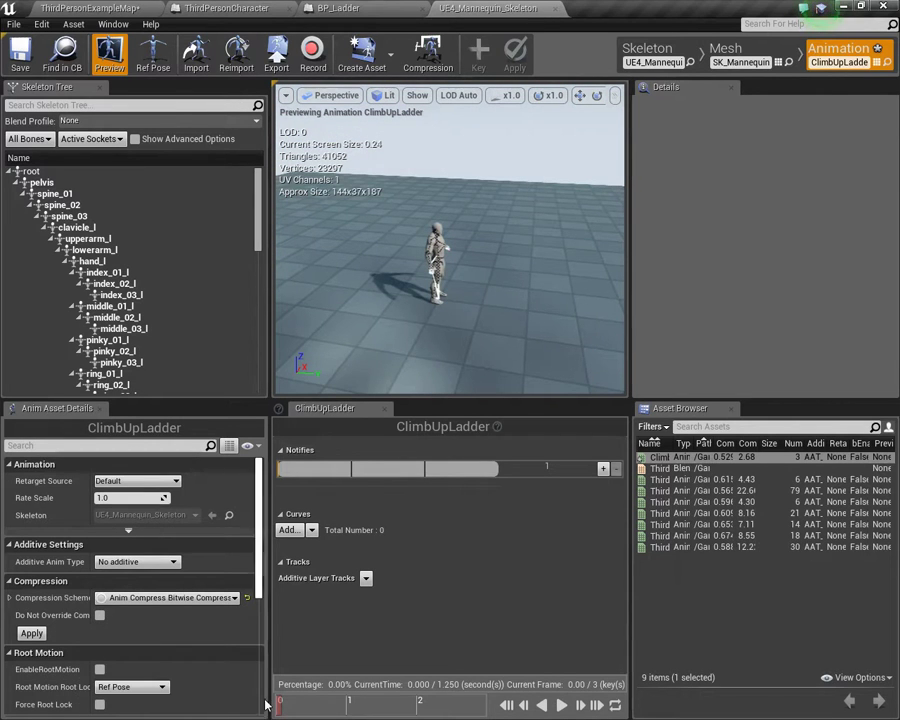
click(561, 705)
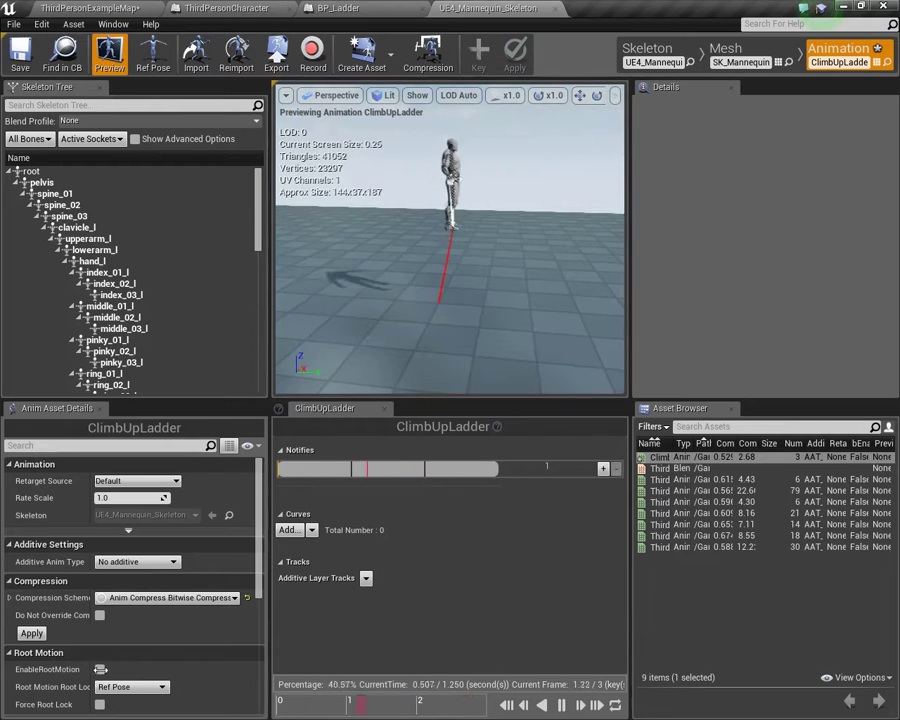
click(99, 669)
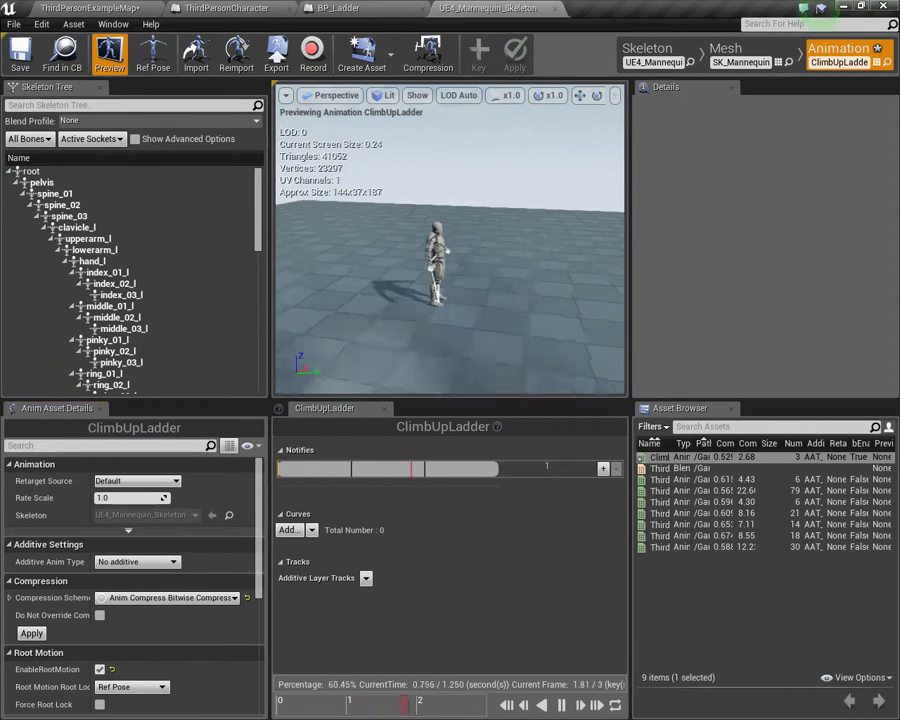
scroll(440, 310, up, 3)
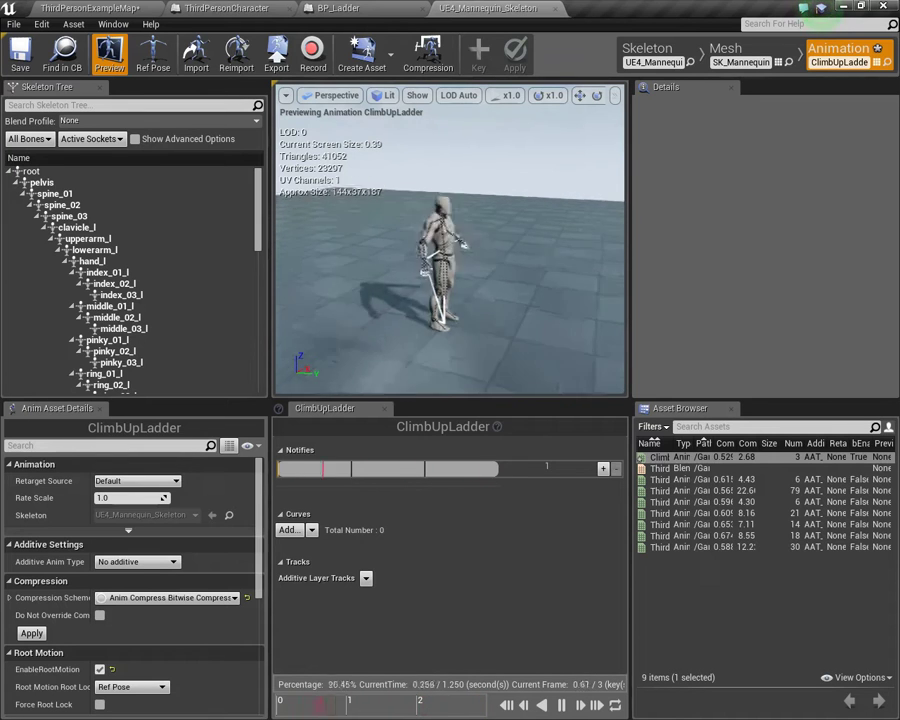
drag(455, 288, 437, 291)
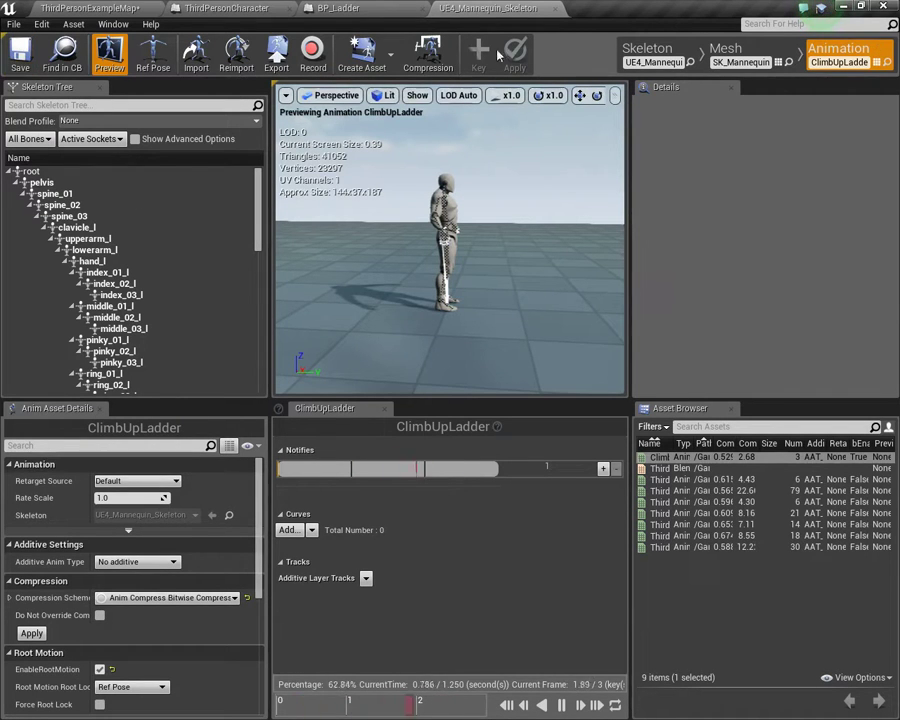
click(555, 10)
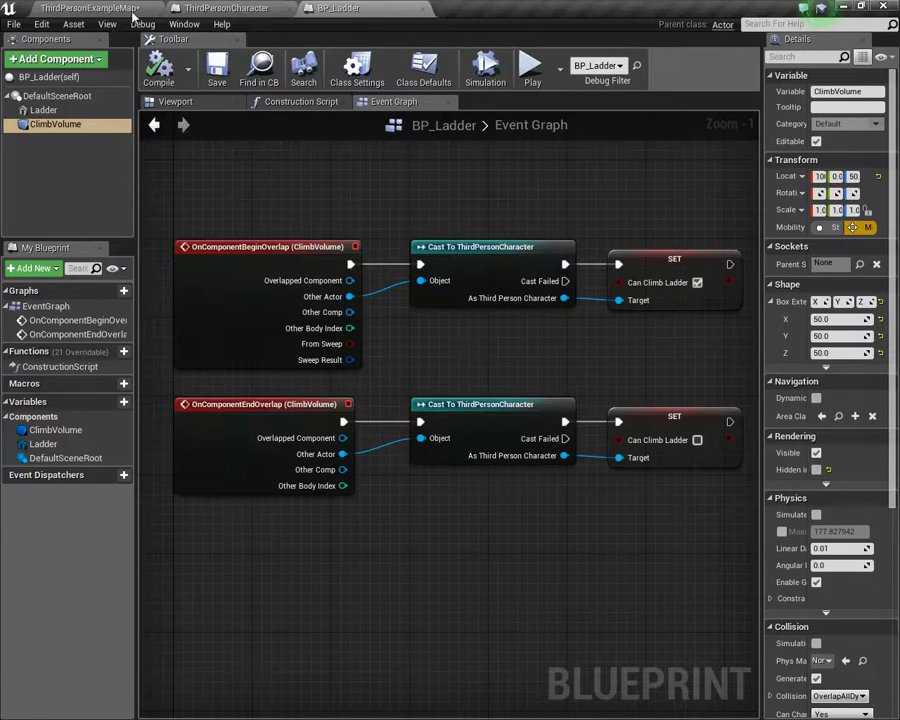
Step: Create an Anim Montage from the ClimbUpLadder animation in the Content folder, keeping the suggested name
click(62, 8)
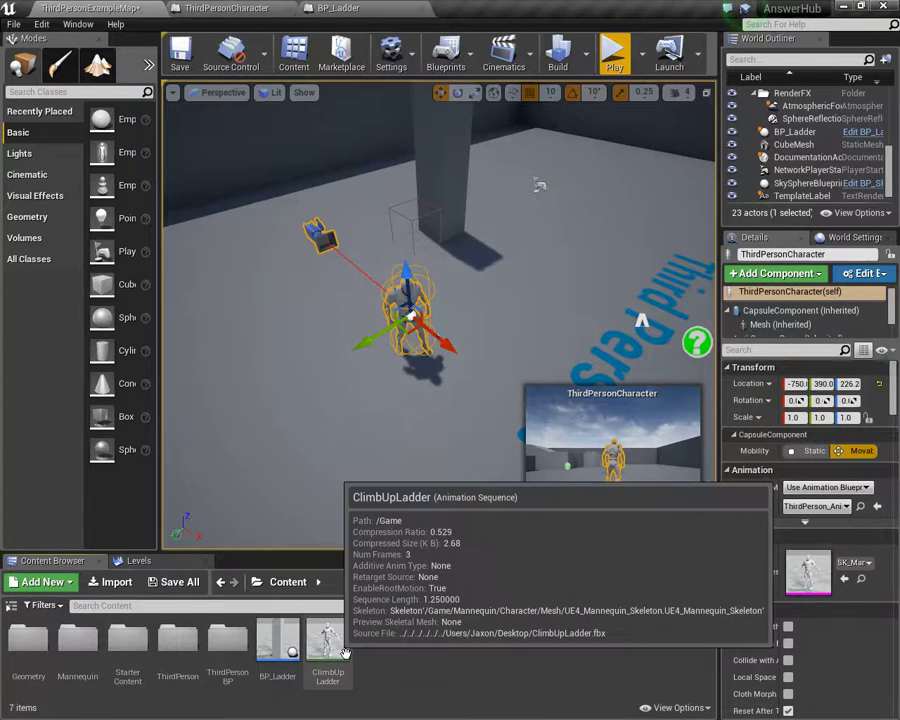
right_click(342, 652)
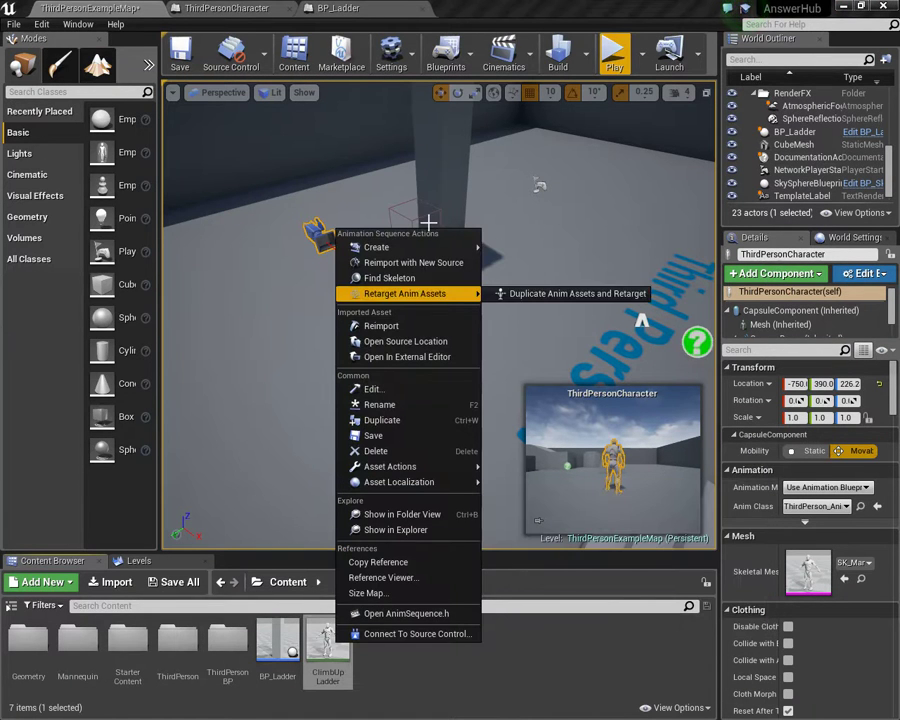
mouse_move(470, 247)
click(532, 262)
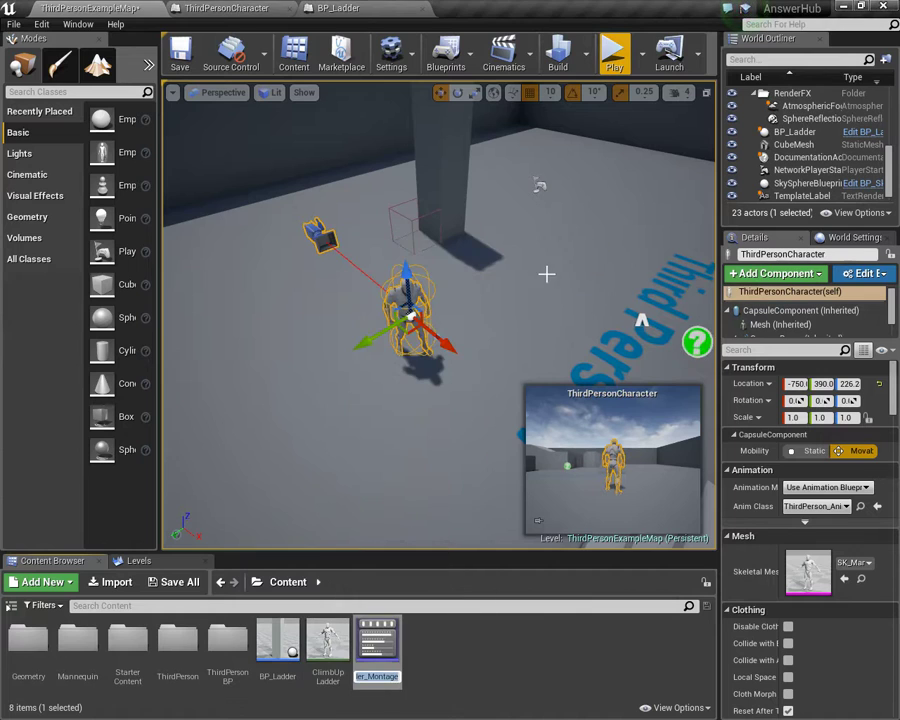
key(Return)
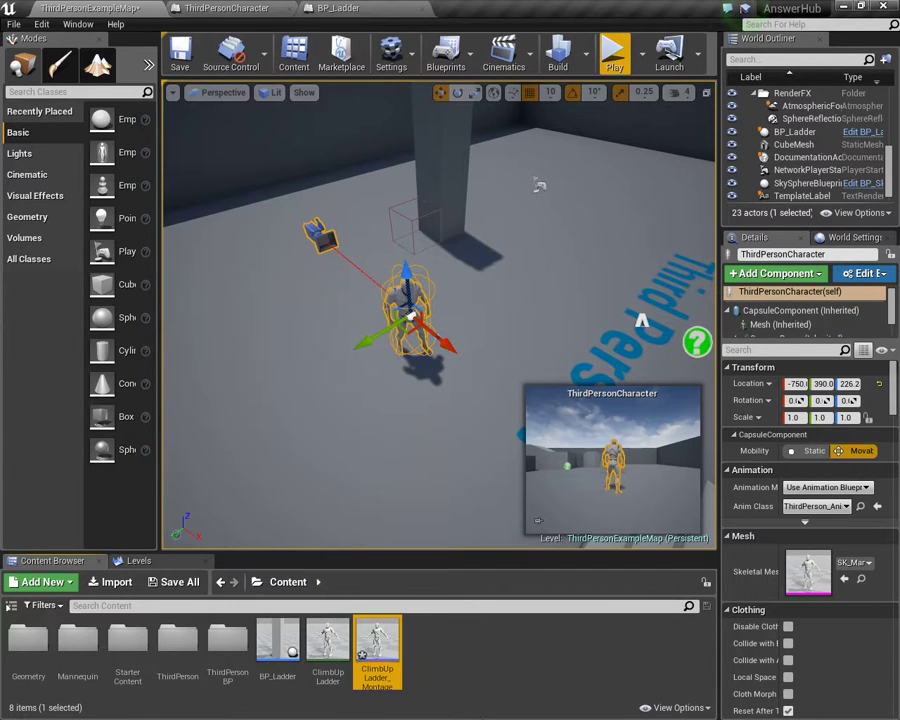
Step: Open the ClimbUpLadder montage, view its preview from the side, and compare it with the source animation
double_click(378, 650)
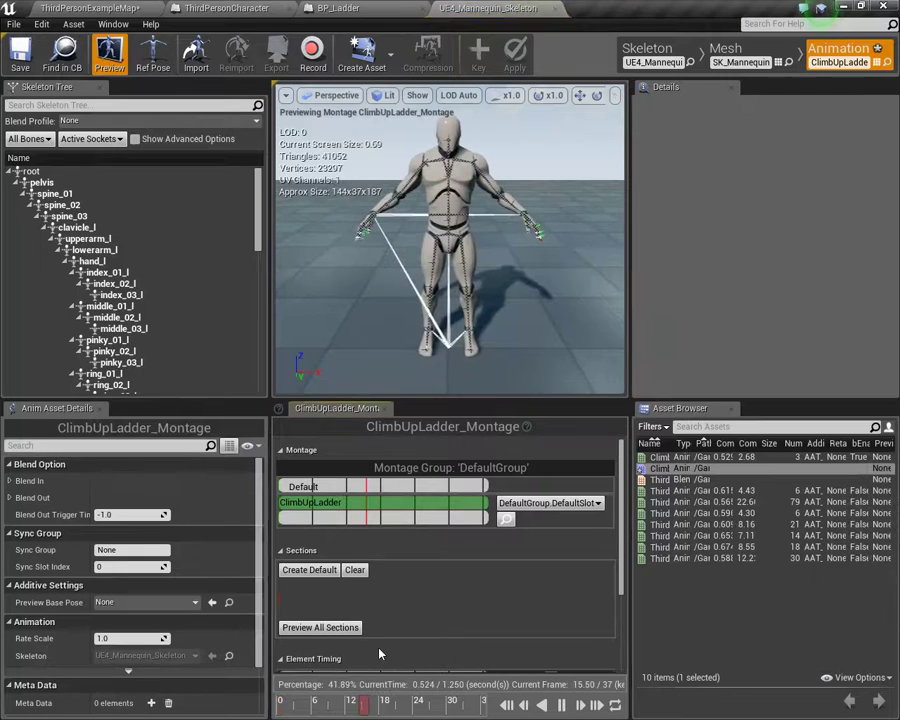
drag(481, 243, 418, 308)
scroll(417, 309, down, 3)
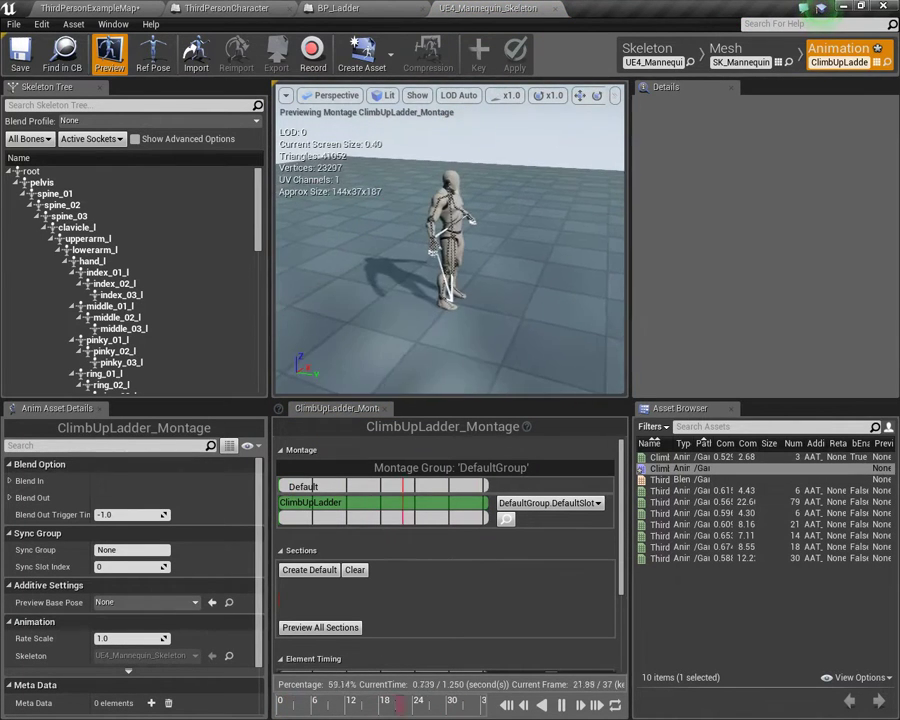
double_click(660, 457)
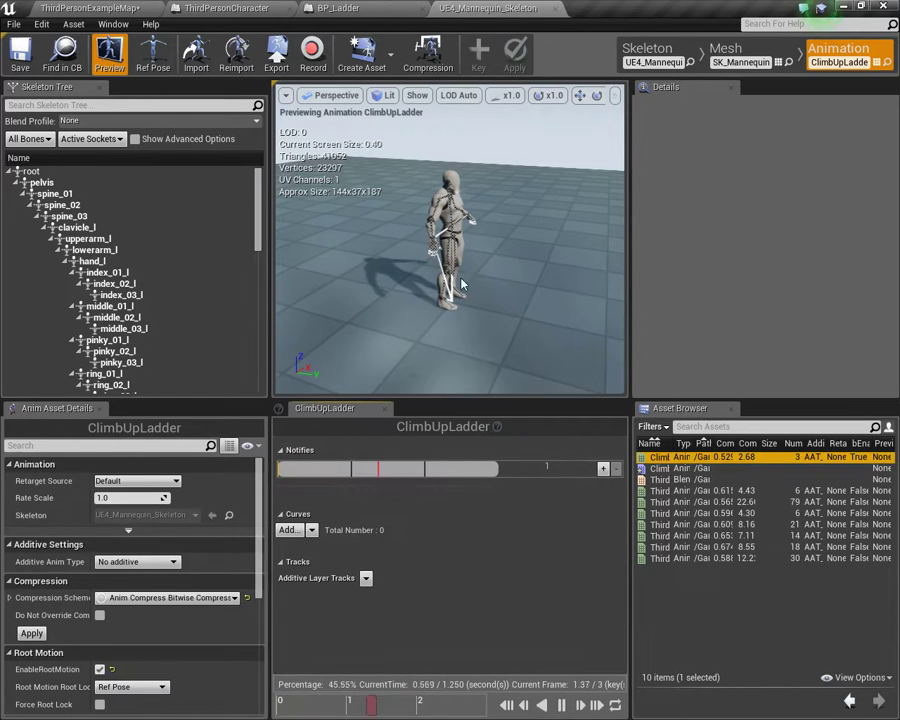
double_click(660, 468)
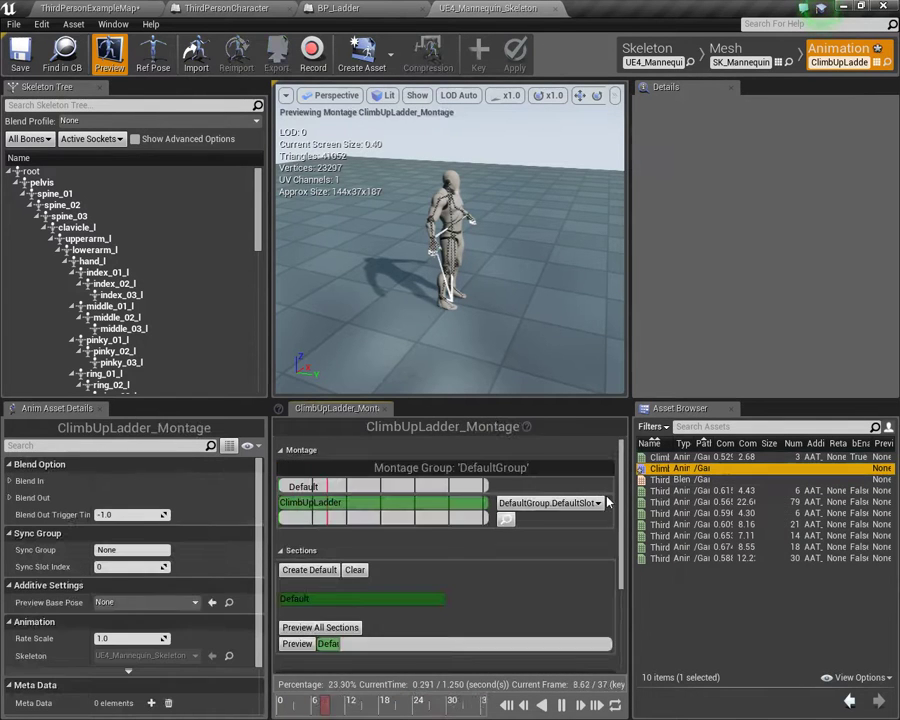
Step: Add a new custom notify named SetMovementMode at the very end of the ClimbUpLadder montage's notify track
scroll(510, 565, down, 3)
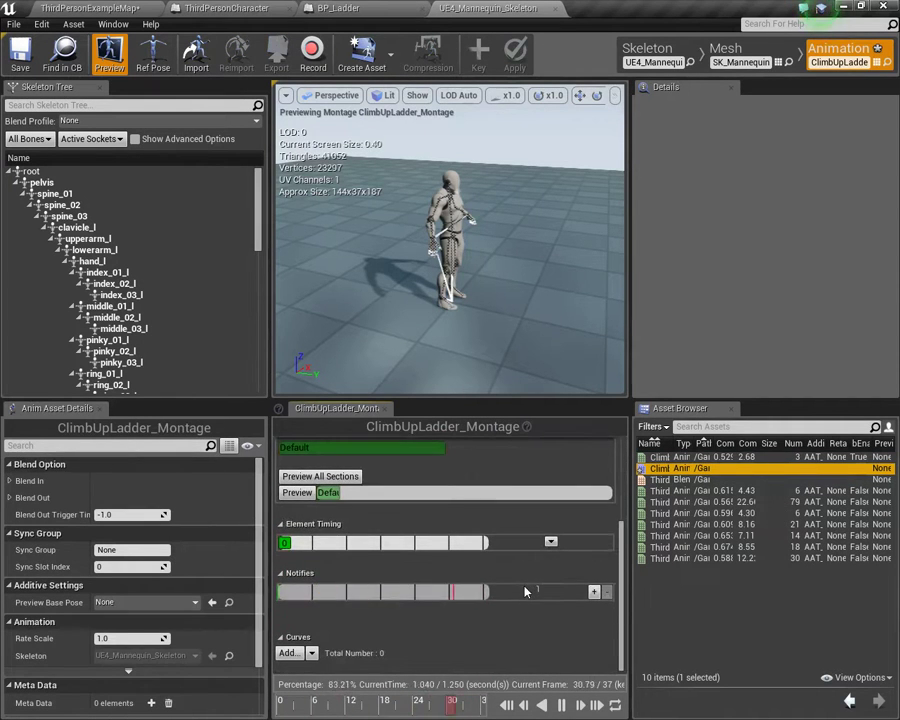
click(475, 711)
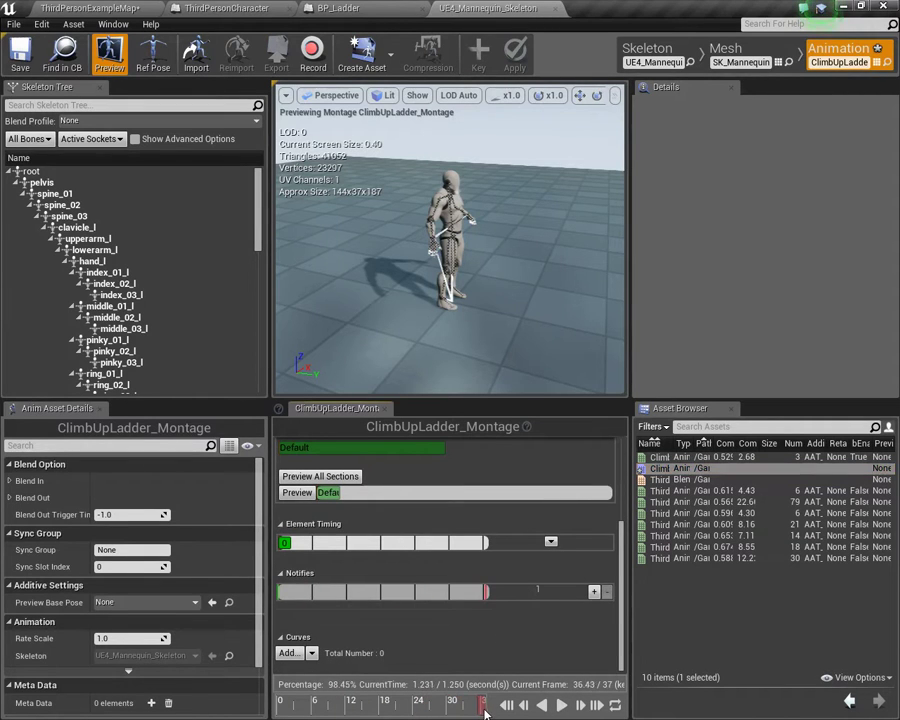
drag(485, 710, 483, 710)
right_click(488, 593)
mouse_move(525, 608)
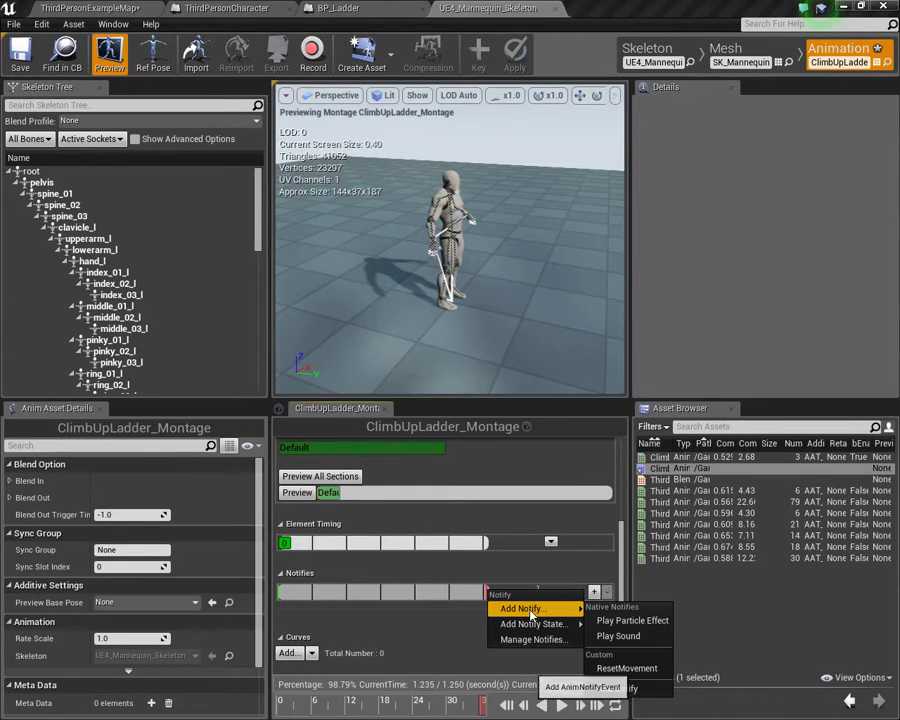
click(630, 685)
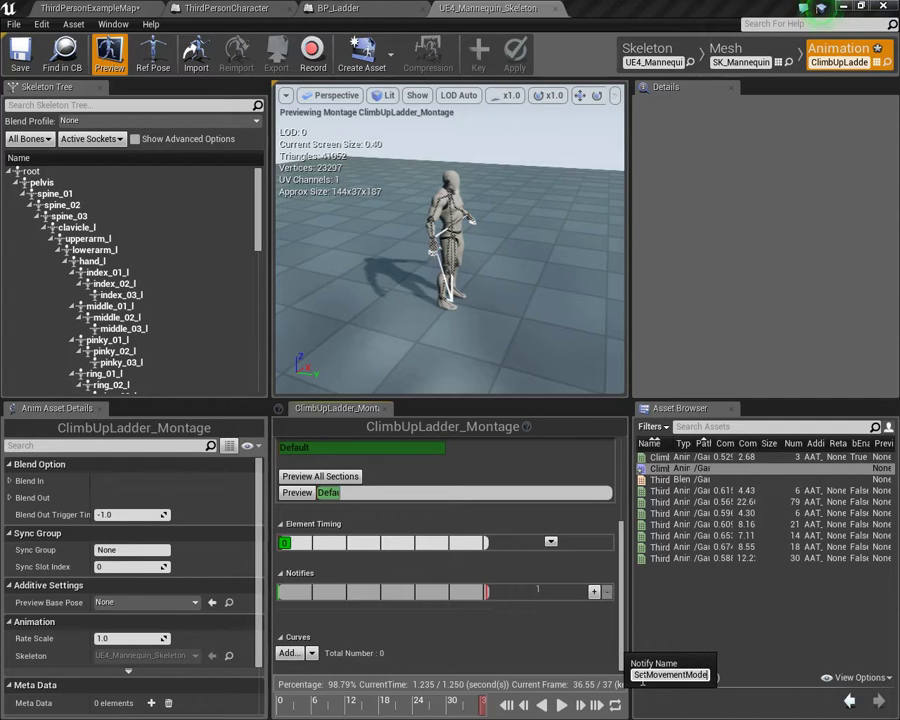
key(Return)
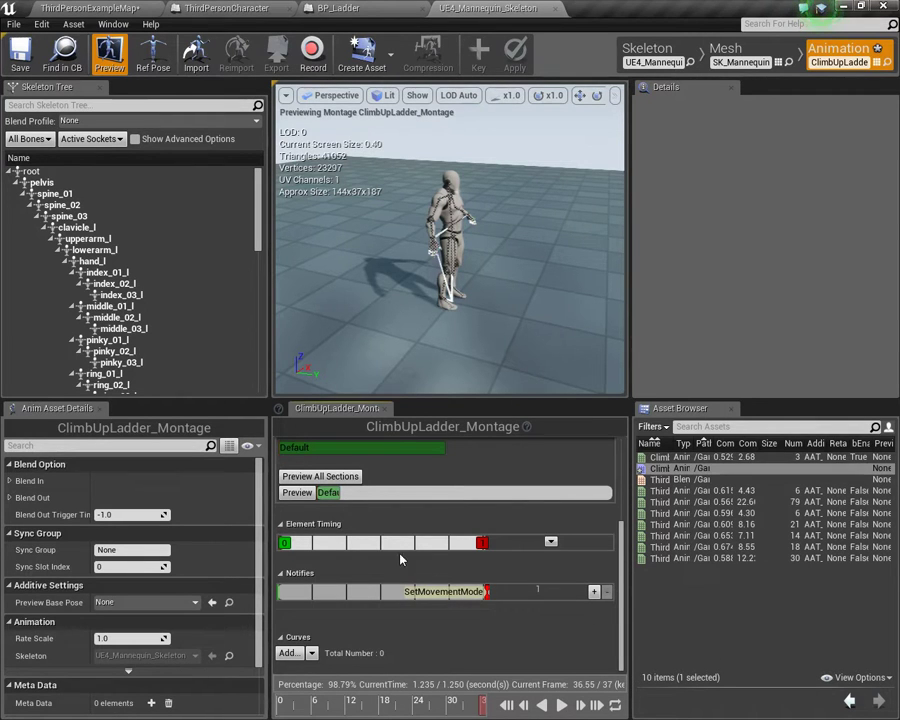
Step: Go back to the level's content and open the ThirdPerson_AnimBP animation blueprint inside the Mannequin folder
click(85, 8)
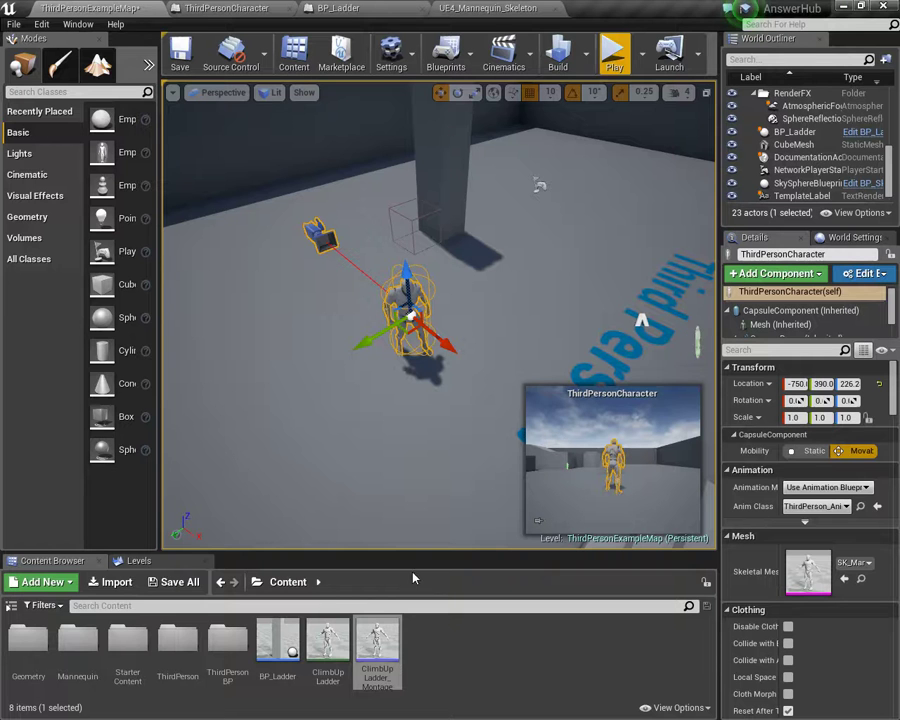
click(97, 666)
double_click(97, 666)
double_click(30, 668)
click(40, 655)
double_click(44, 660)
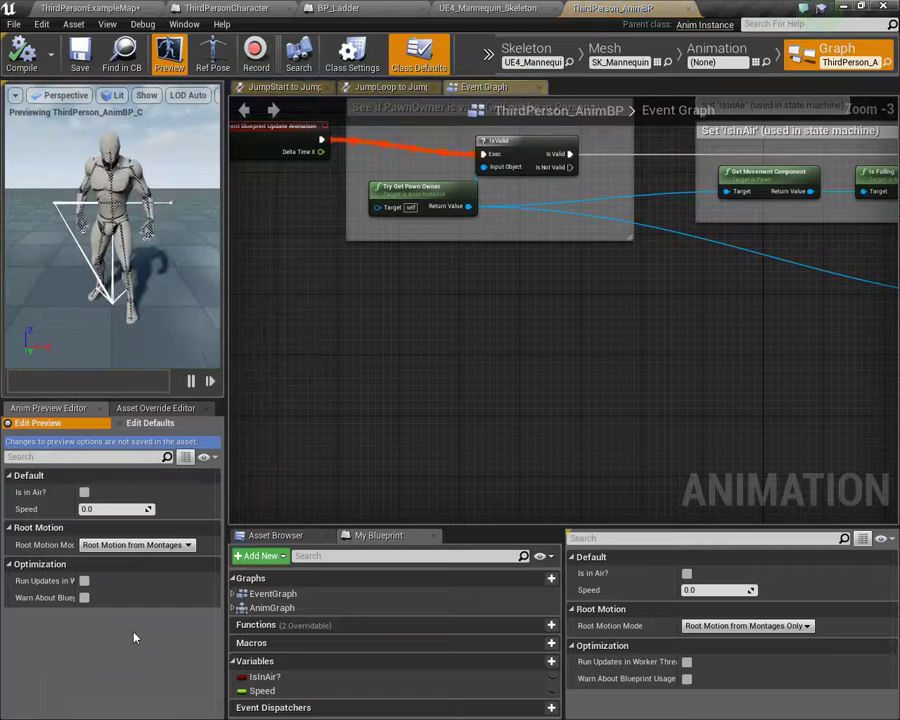
Step: Add the AnimNotify_SetMovementMode event in an empty area of the Event Graph, below the existing Try Get Pawn Owner node
scroll(394, 405, up, 2)
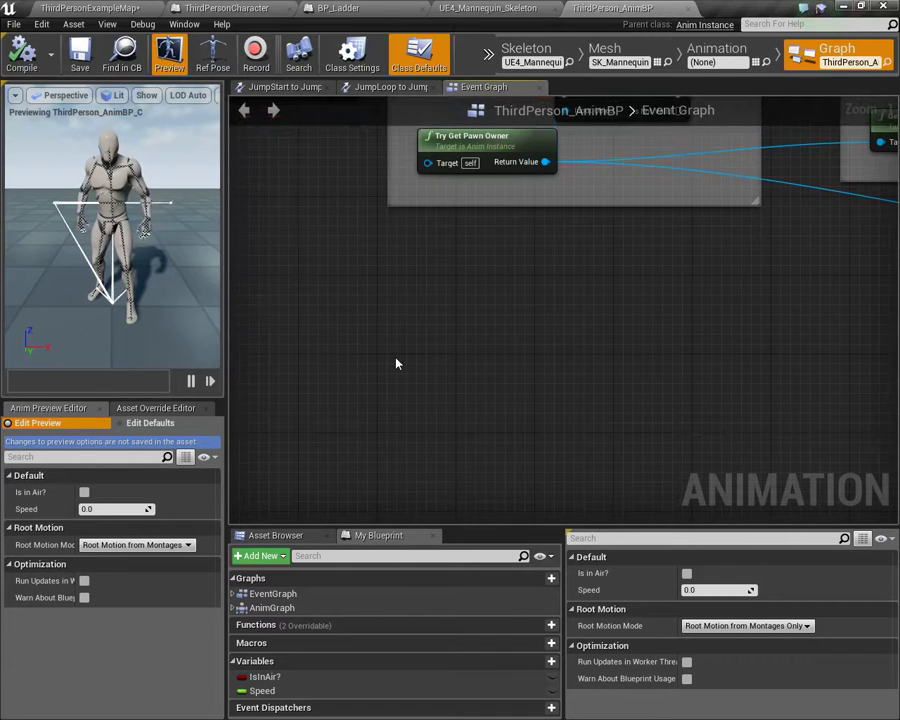
right_click(397, 364)
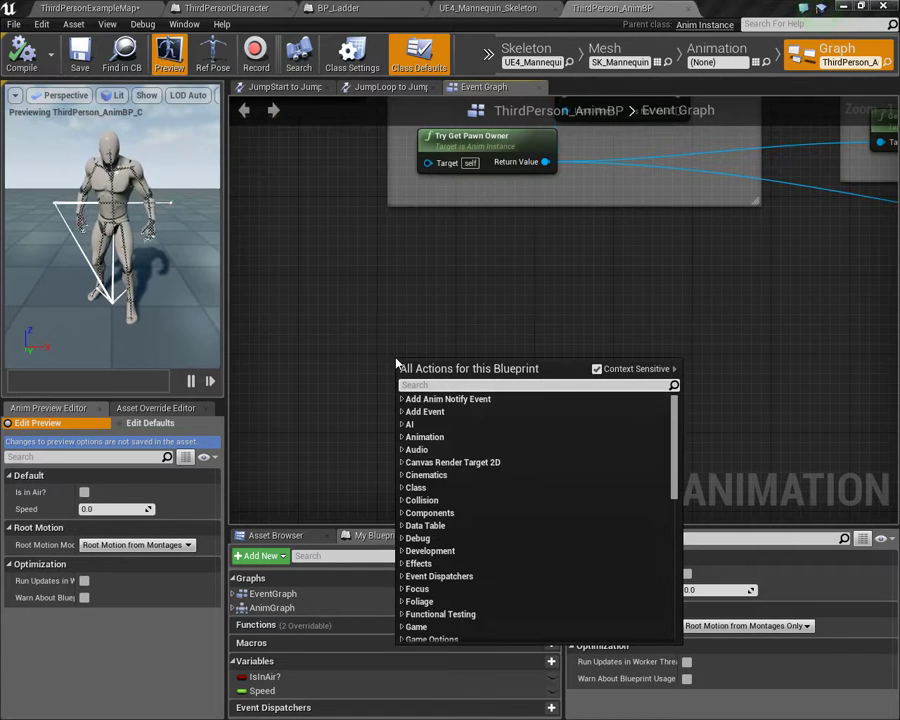
text(event not)
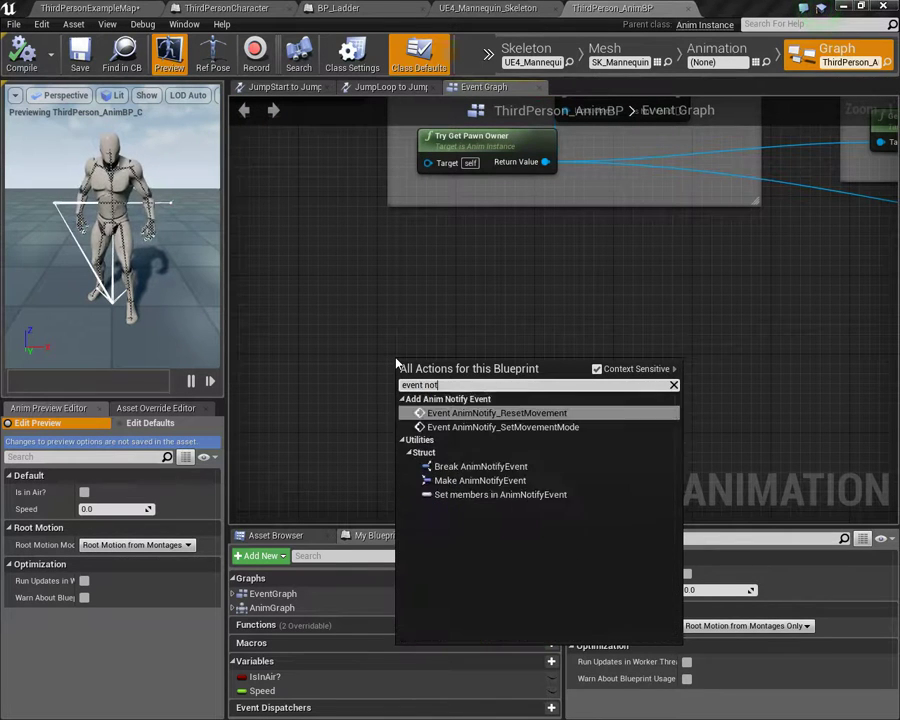
text(if)
key(BackSpace)
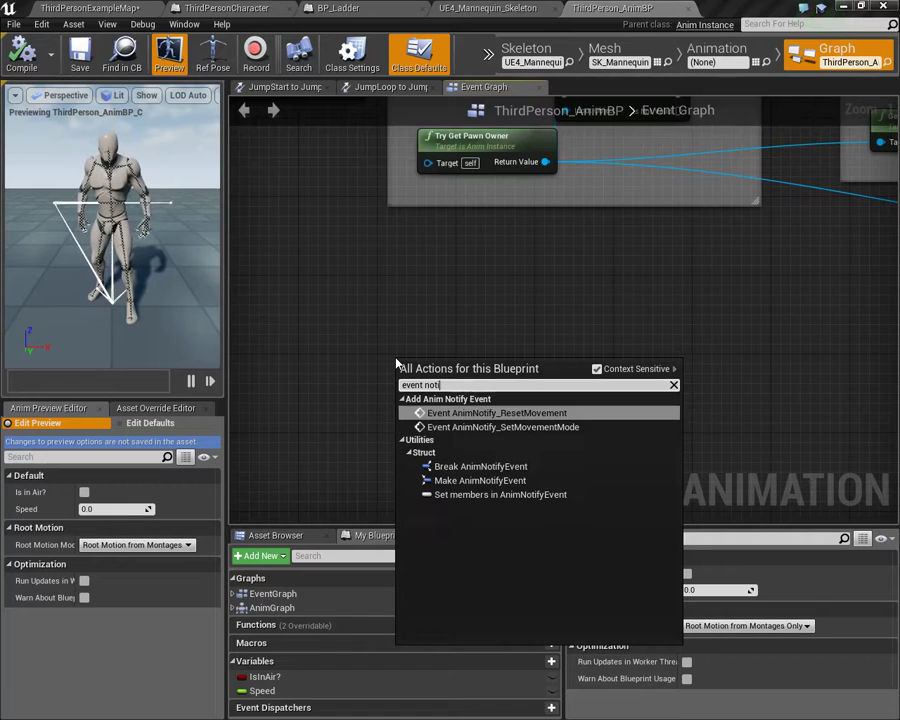
text(f)
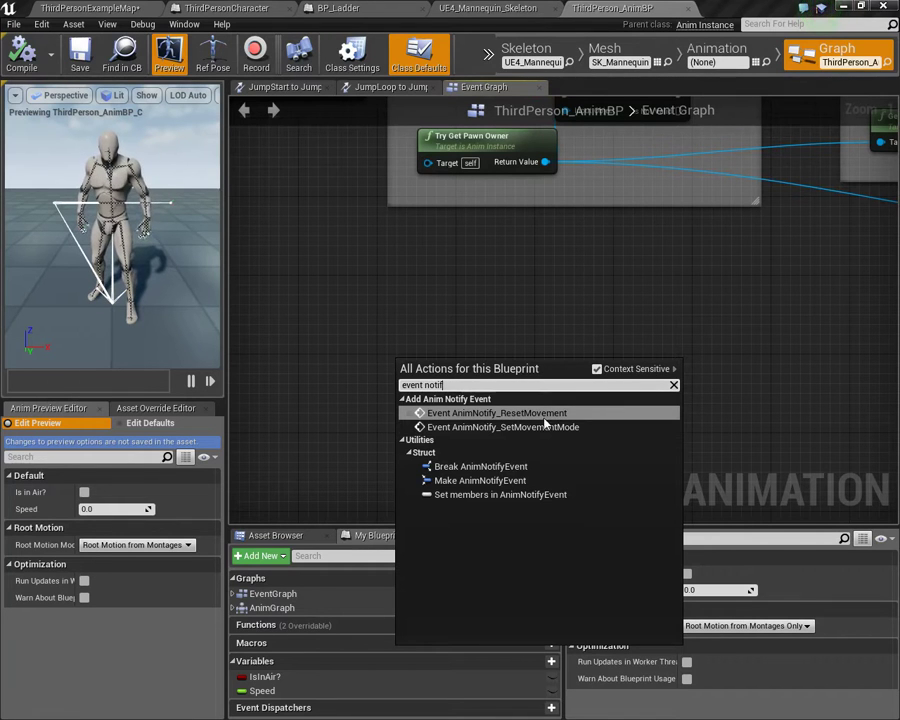
click(537, 428)
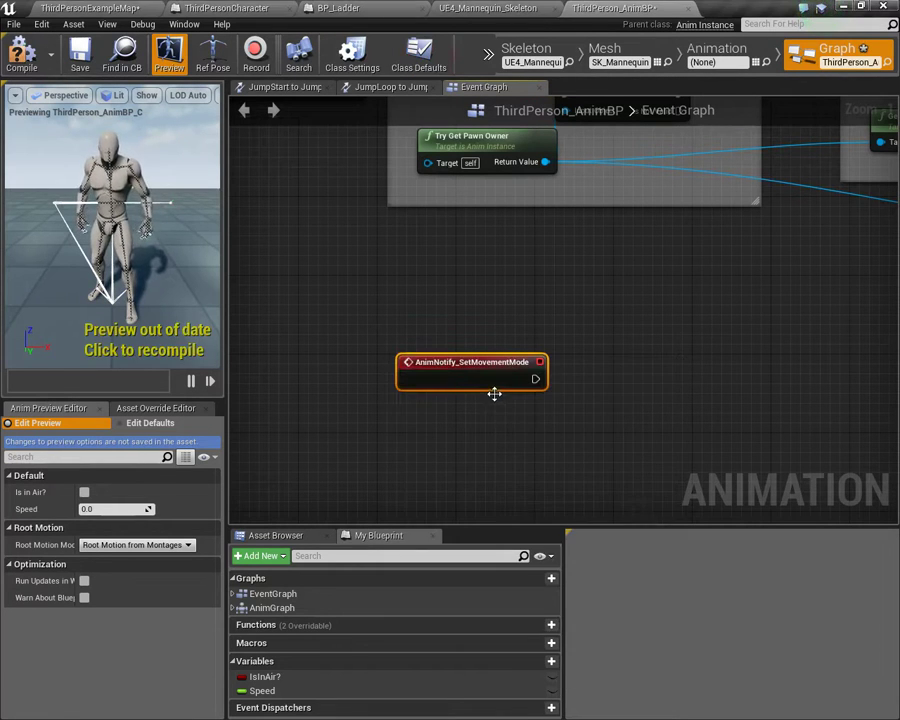
drag(494, 393, 444, 386)
right_drag(459, 442, 422, 408)
scroll(422, 406, up, 1)
drag(408, 340, 426, 342)
right_drag(490, 333, 440, 385)
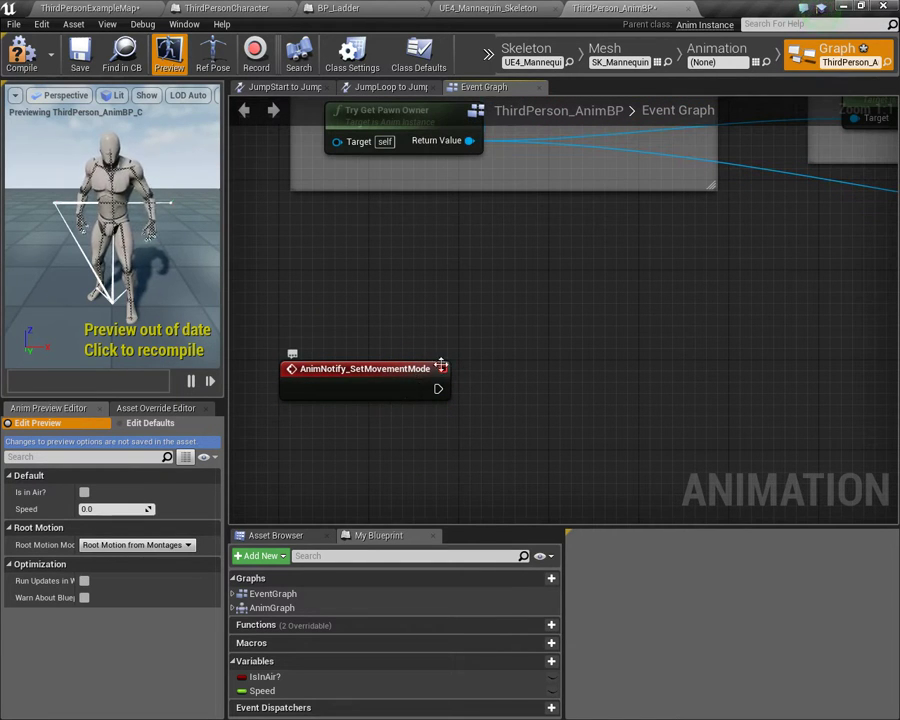
Step: Check the notify in the montage, then duplicate the Try Get Pawn Owner node beneath the AnimNotify_SetMovementMode event in ThirdPerson_AnimBP
click(501, 9)
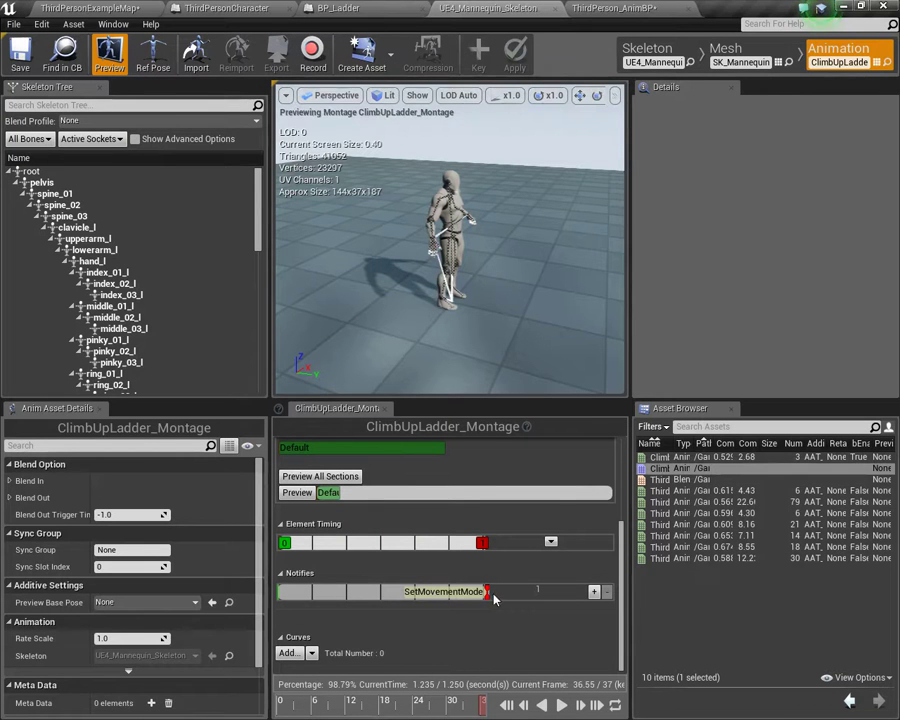
click(615, 9)
right_drag(494, 367, 439, 399)
click(369, 153)
key(ctrl+c)
right_drag(428, 472, 449, 363)
key(ctrl+v)
drag(388, 398, 334, 356)
Step: Cast the copied pawn owner's return value to ThirdPersonCharacter and place the cast node beside the notify event
drag(400, 379, 462, 340)
text(cast to th)
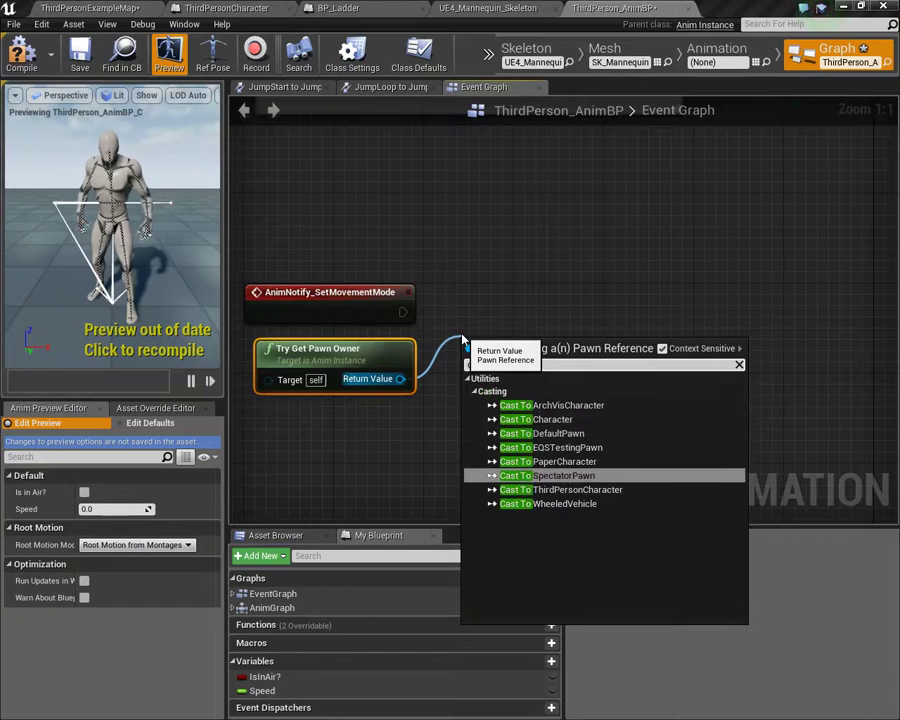
key(Return)
drag(512, 374, 509, 311)
Step: Get the Character Movement component from the cast's As Third Person Character output
right_drag(707, 342, 580, 346)
drag(504, 353, 537, 358)
text(get char)
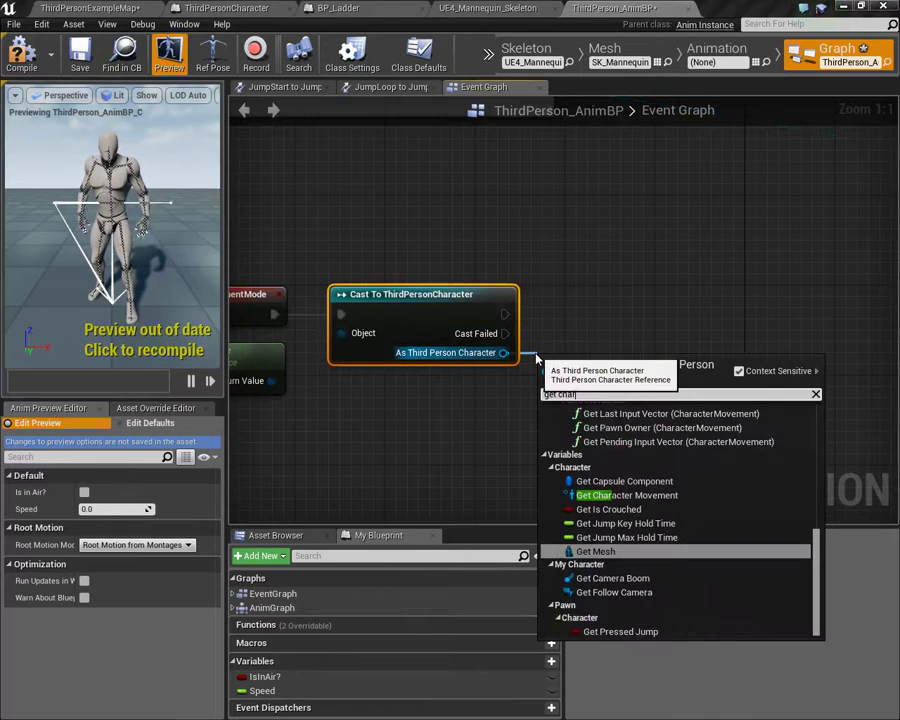
text(acter movement)
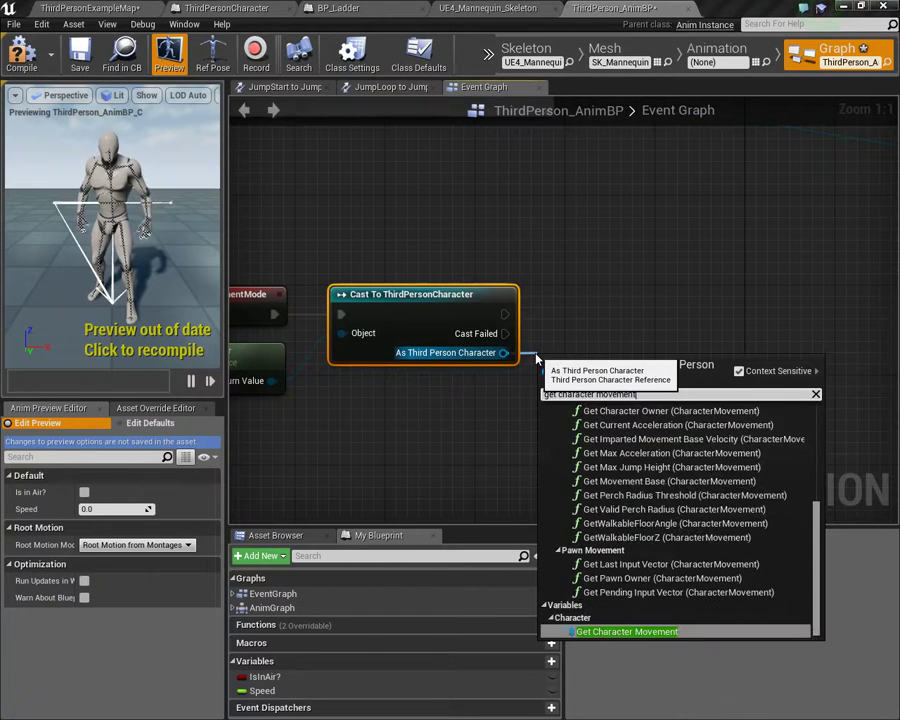
key(Return)
right_drag(703, 387, 627, 407)
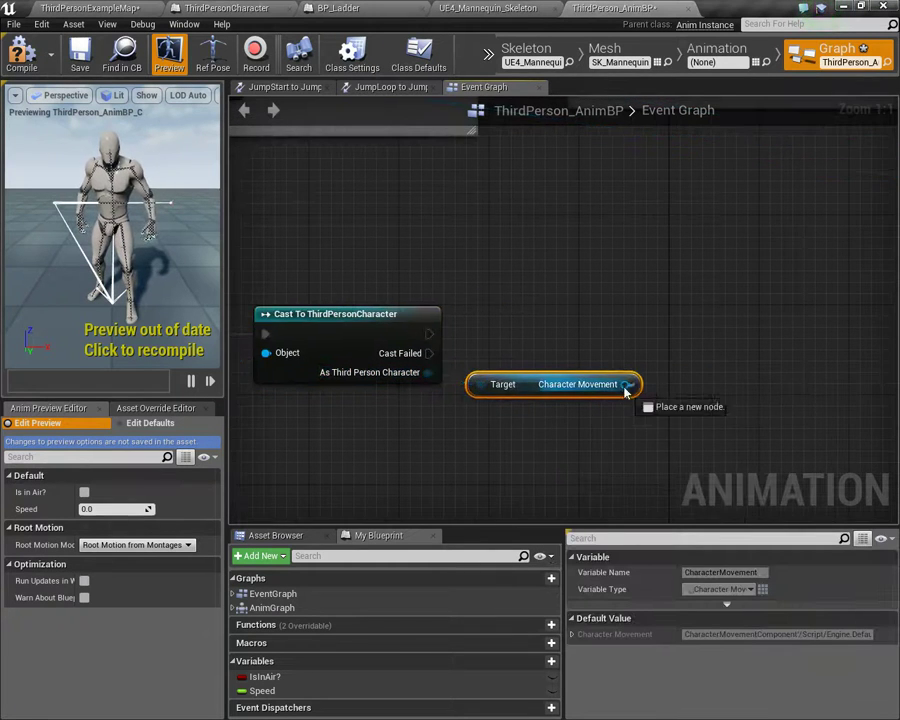
Step: Add a Set Movement Mode node from the Character Movement output and place it to the right of the Character Movement node
drag(637, 384, 629, 362)
text(set move)
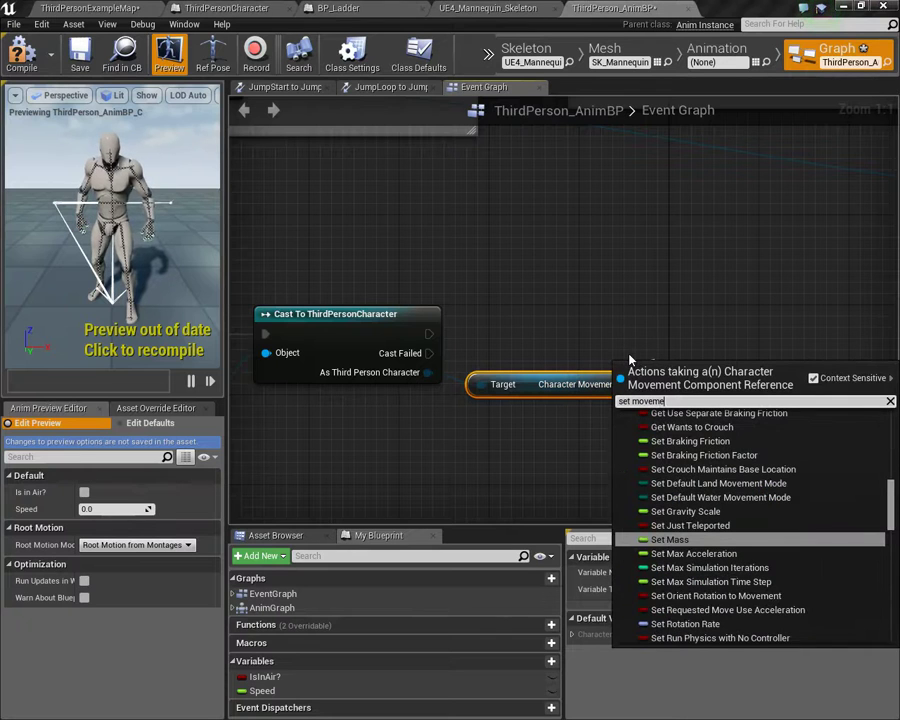
text(men)
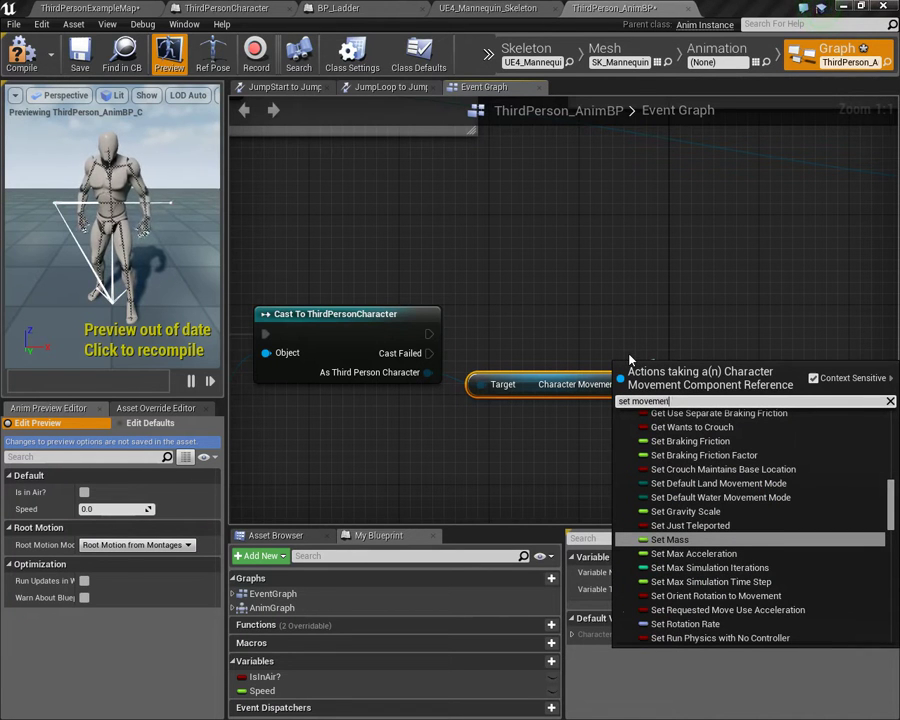
text(t mo)
key(Return)
drag(667, 374, 678, 318)
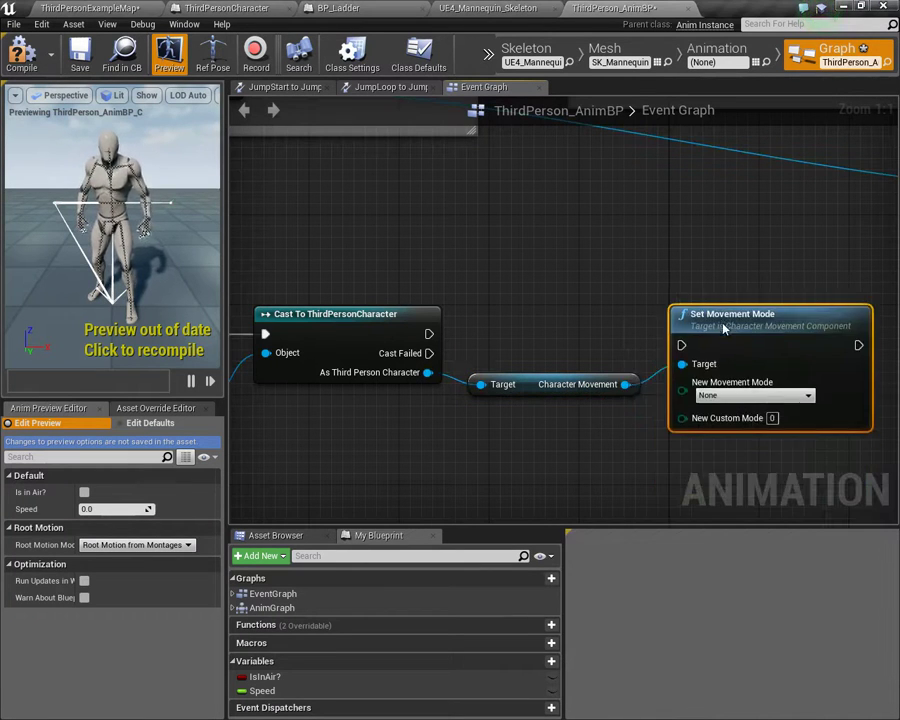
Step: Set the New Movement Mode to Walking and connect the ThirdPersonCharacter cast's execution output to the Set Movement Mode node
click(752, 395)
click(705, 410)
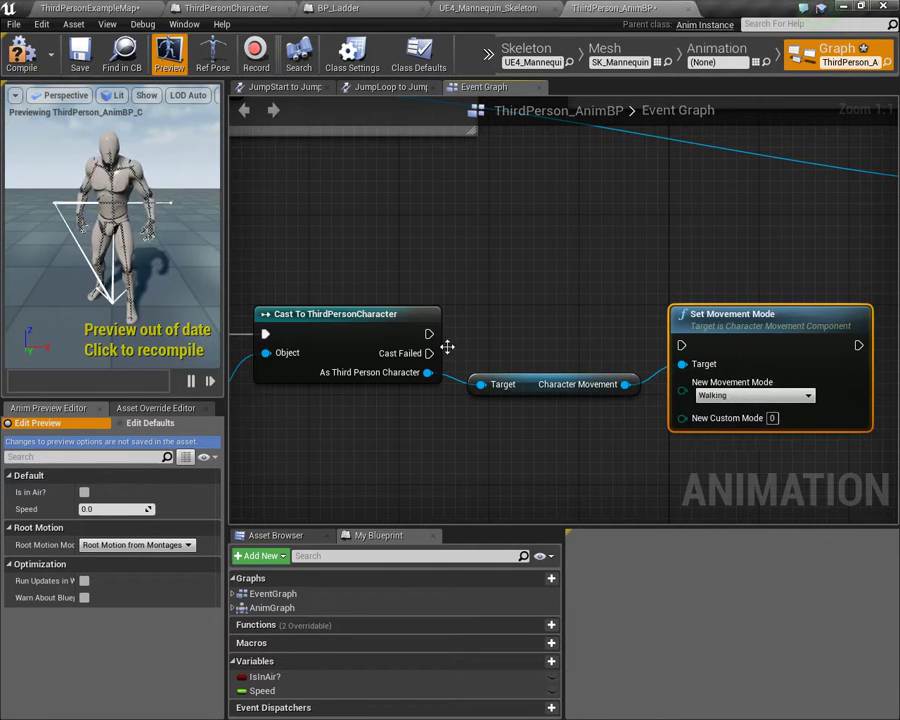
drag(683, 347, 683, 345)
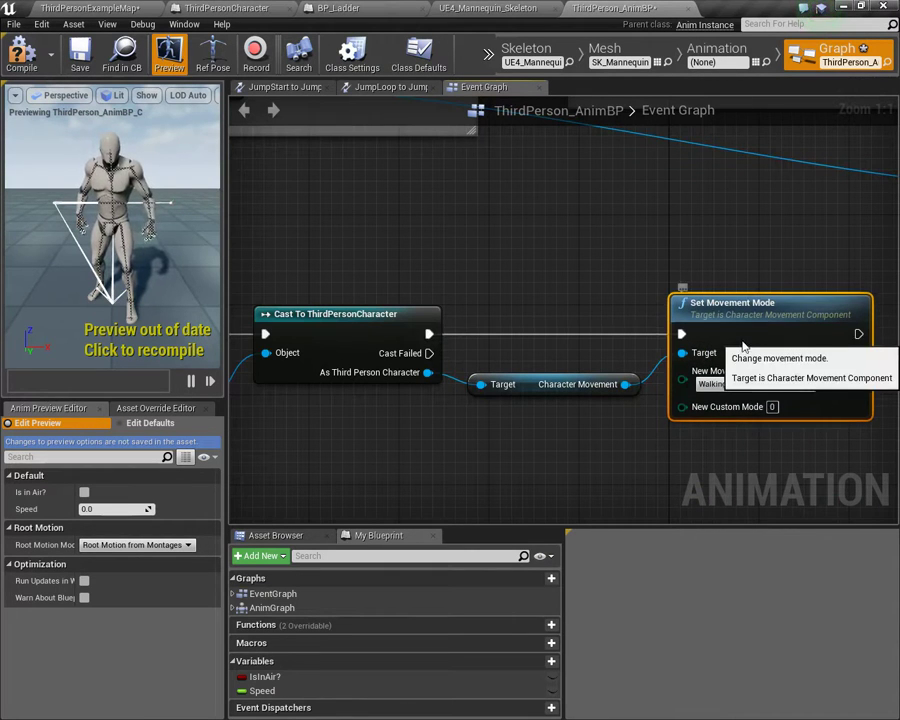
click(630, 486)
key(super)
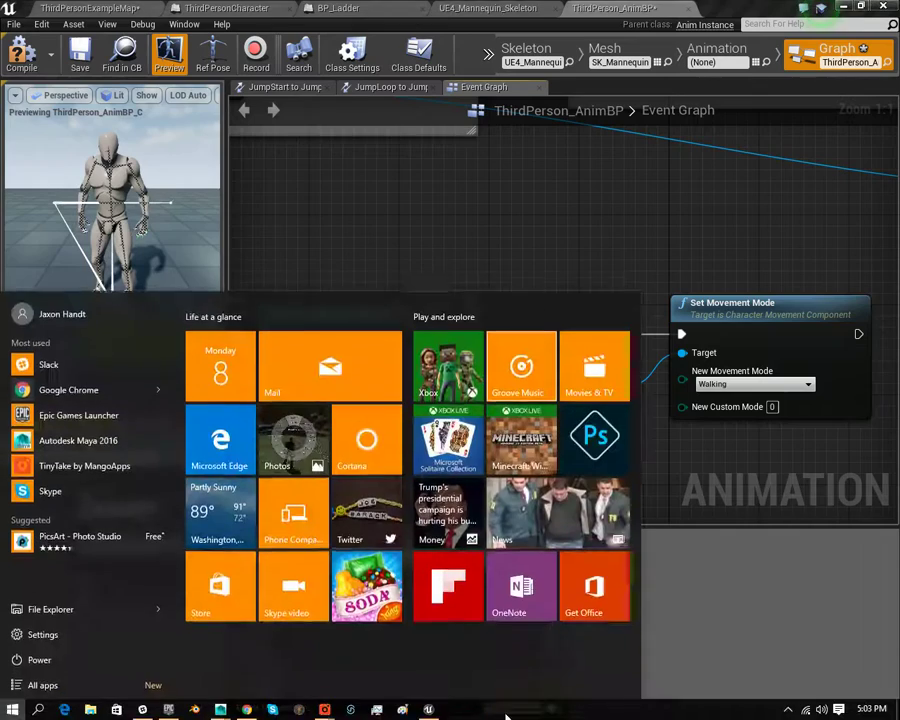
click(323, 708)
click(376, 689)
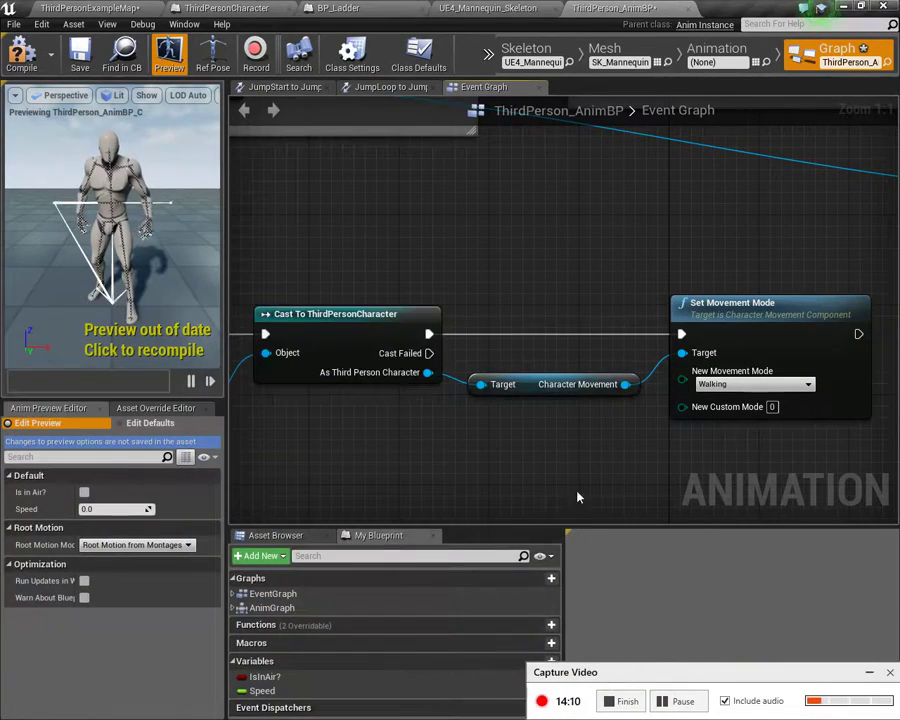
Step: Review the finished AnimNotify_SetMovementMode node chain and compile ThirdPerson_AnimBP
scroll(540, 472, down, 3)
right_drag(539, 472, 640, 473)
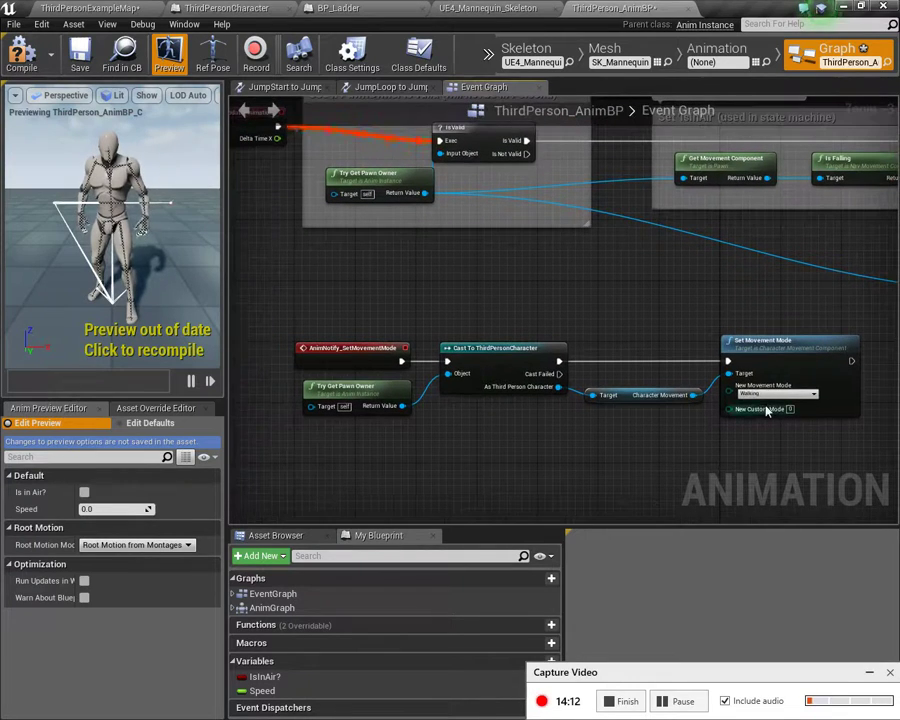
click(22, 52)
Step: In the ThirdPersonCharacter Event Graph, set the Montage Play node's Montage to Play to ClimbUpLadder_Montage and compile the blueprint
click(248, 12)
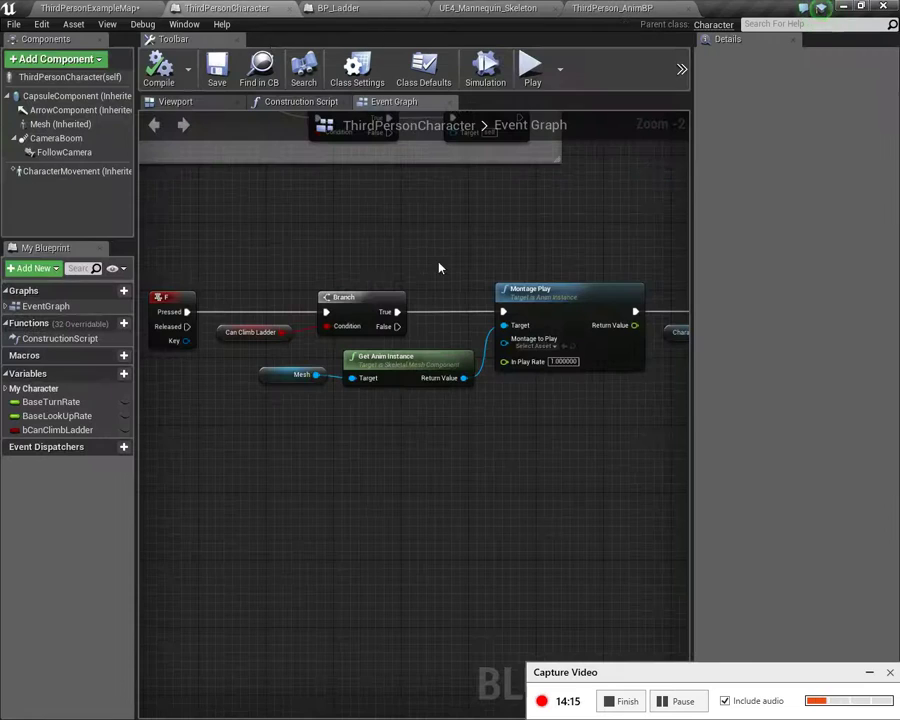
scroll(438, 268, up, 2)
click(446, 340)
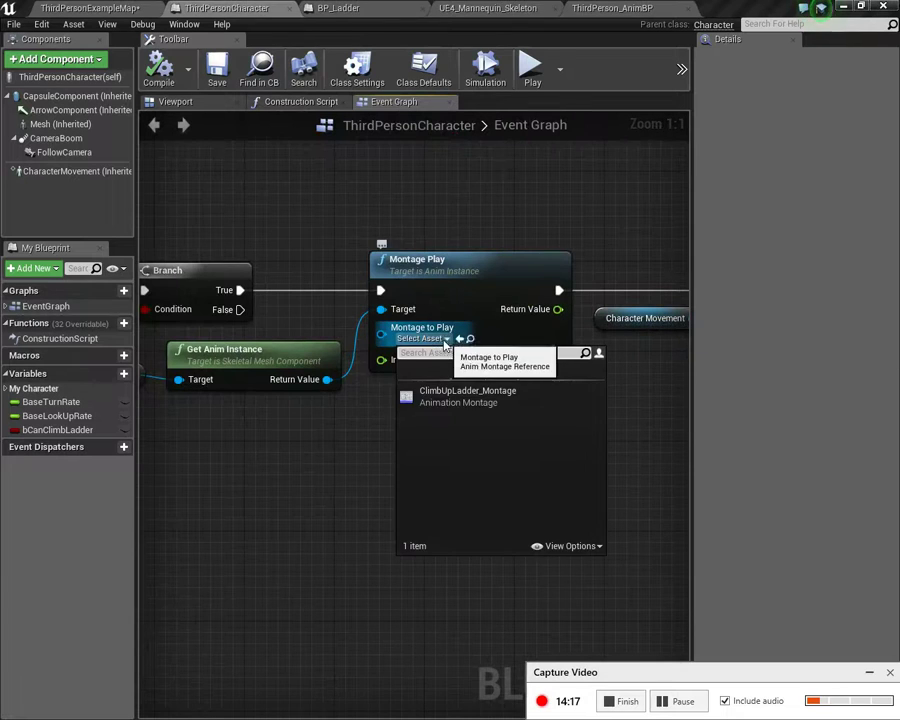
click(462, 394)
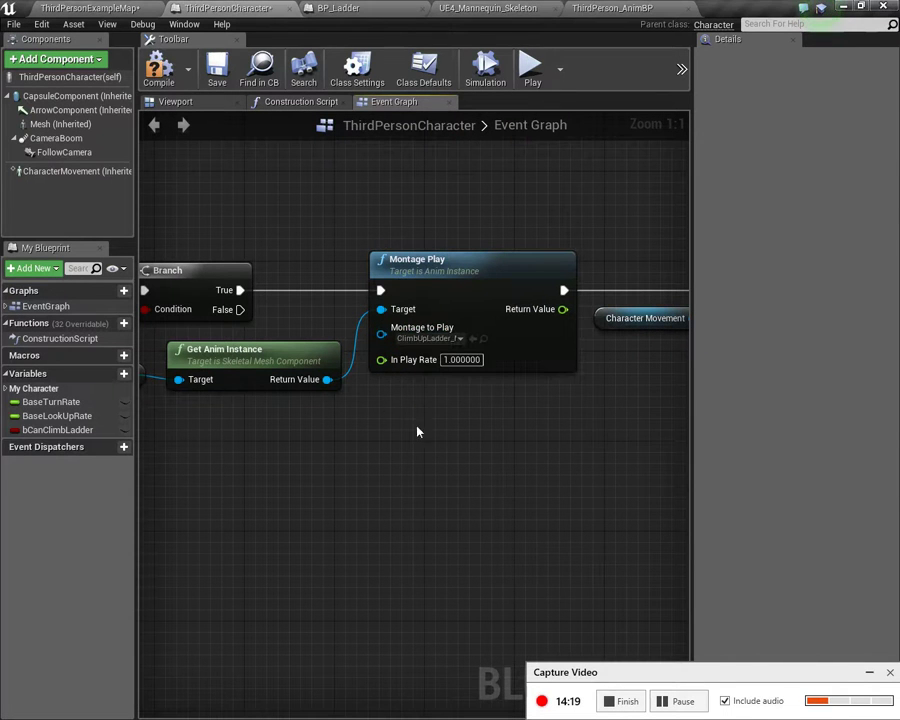
click(168, 88)
Step: Save ThirdPersonExampleMap and start a play session in the level viewport
click(113, 10)
key(ctrl+s)
click(614, 55)
Step: Play-test the ladder by repeatedly climbing it with the character, running and jumping off its top, and end the play session
key(w)
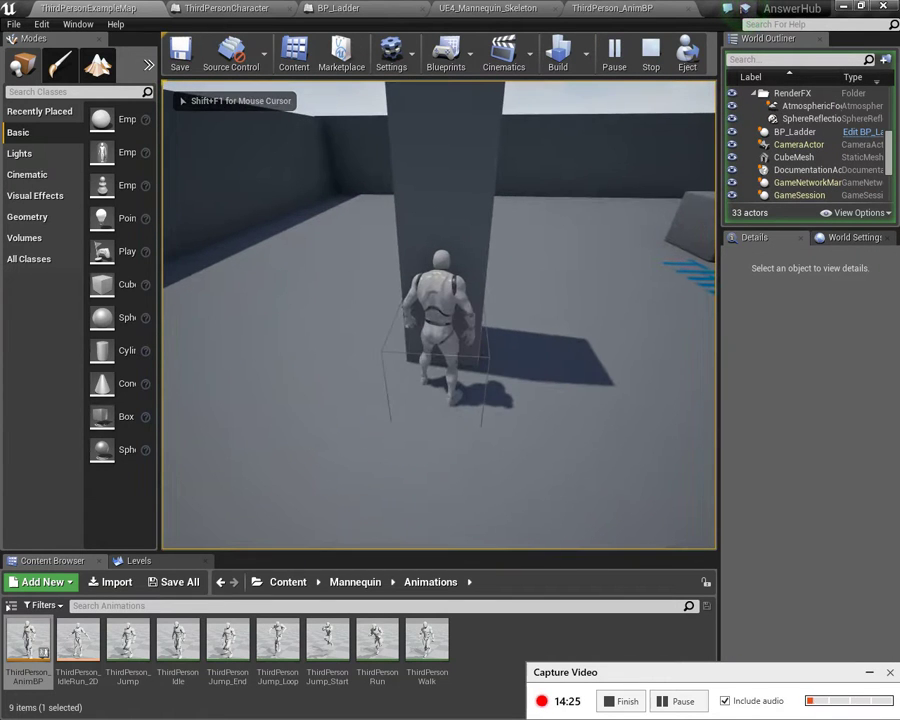
key(w)
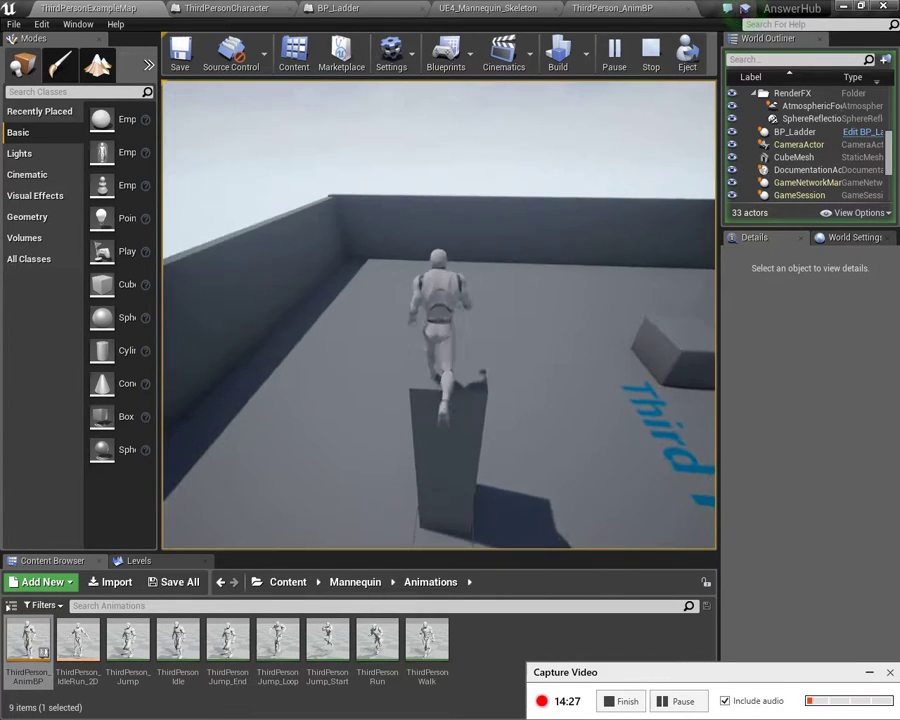
key(space)
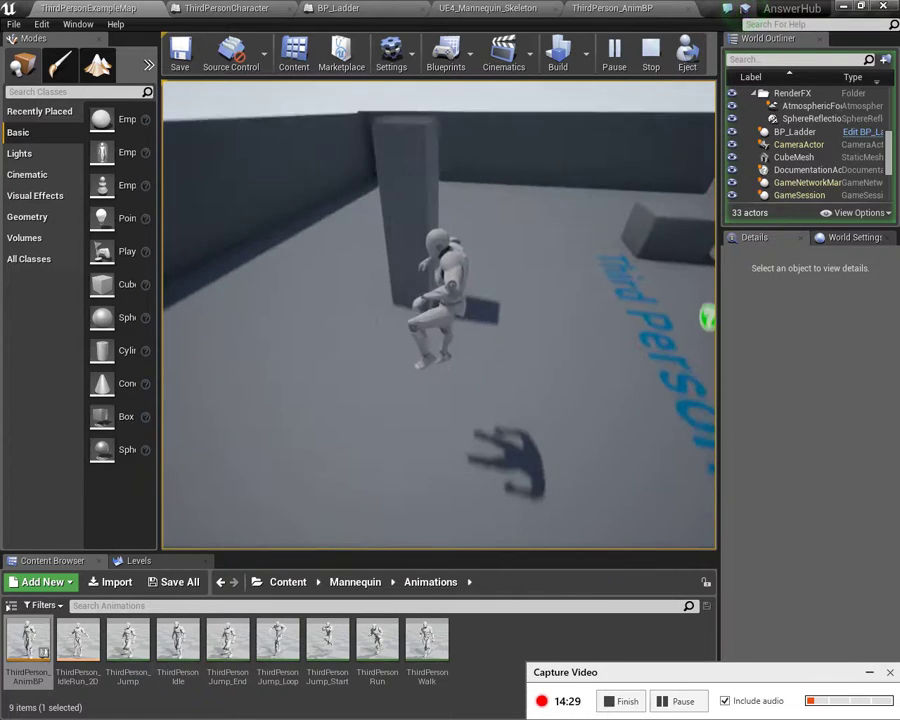
key(w)
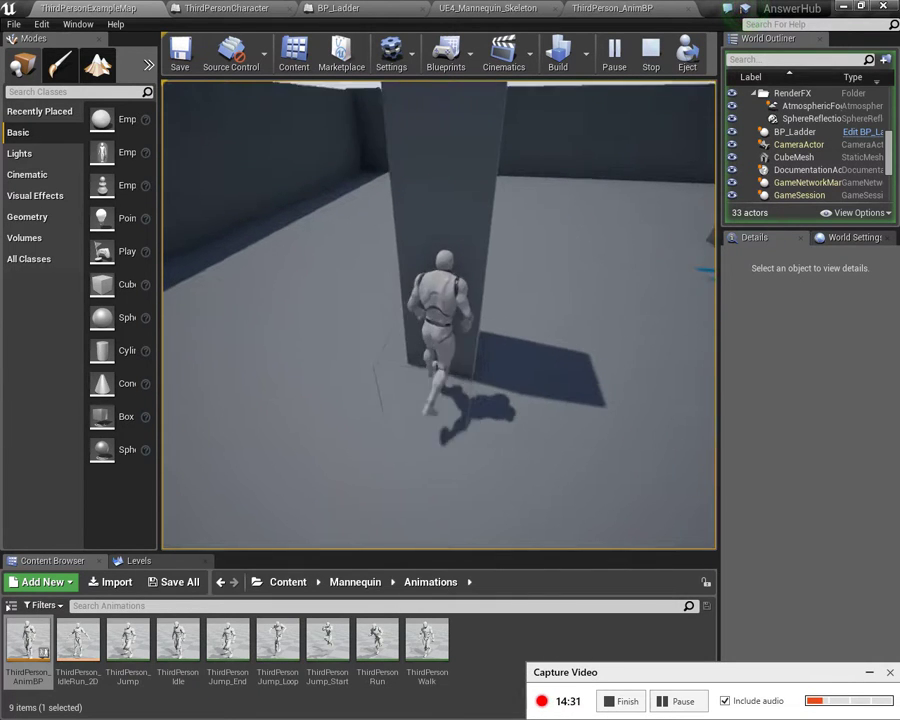
key(w)
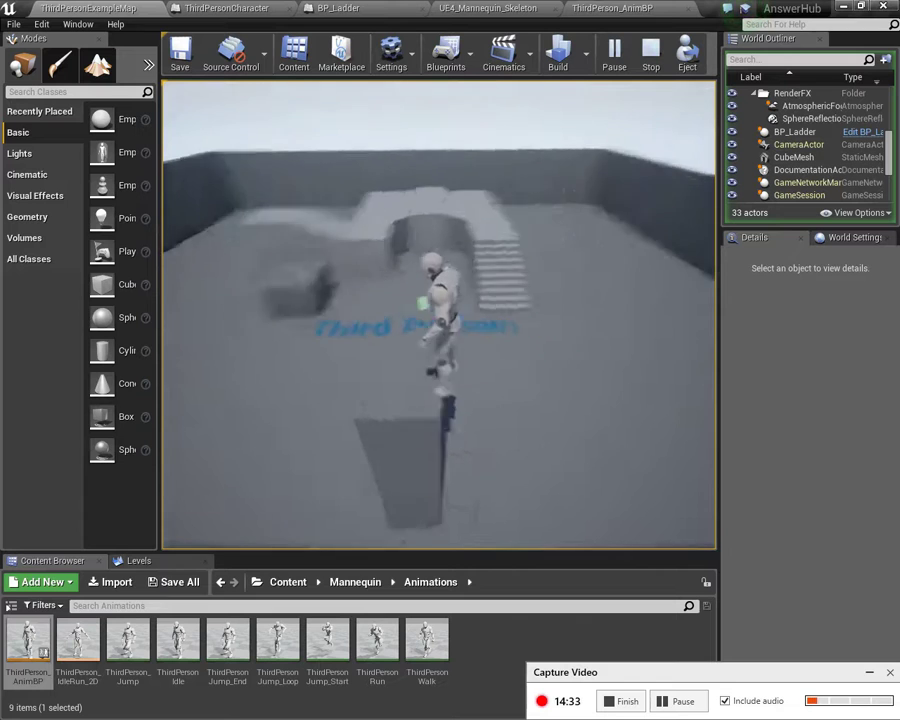
key(w)
key(space)
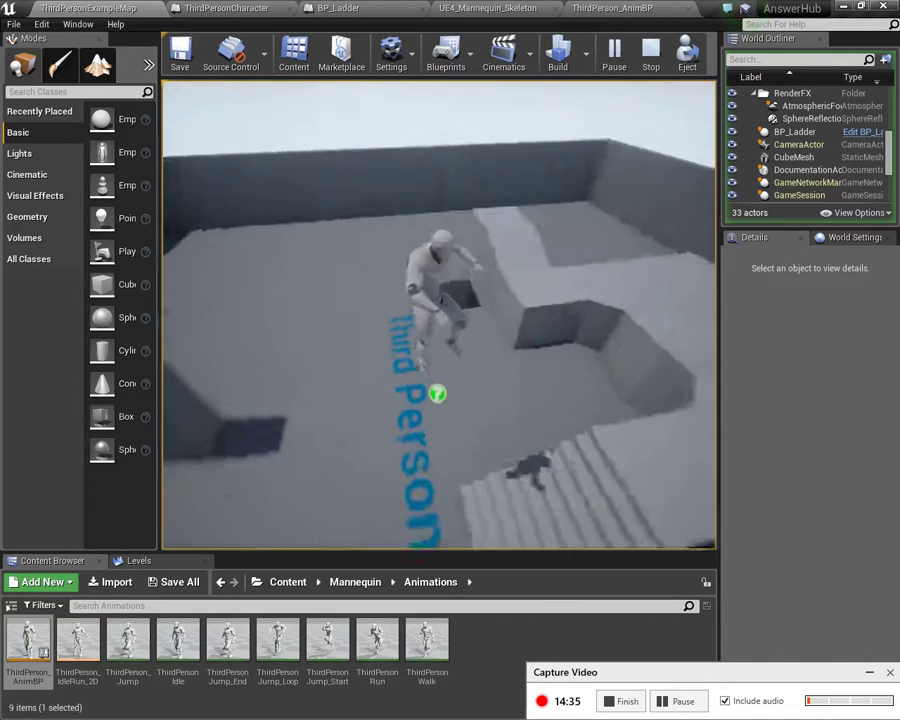
key(w)
key(space)
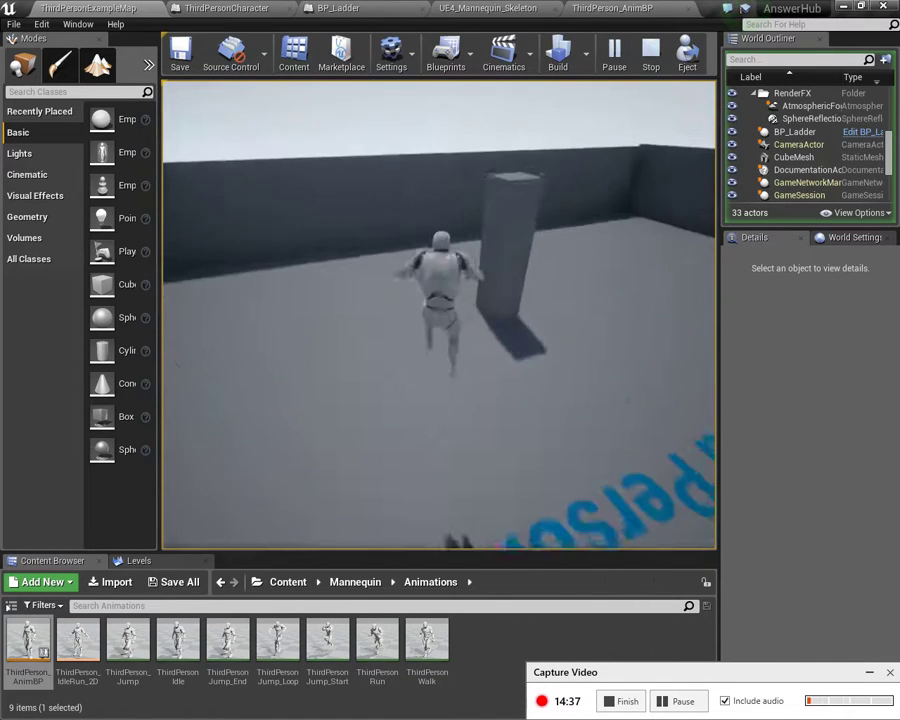
key(w)
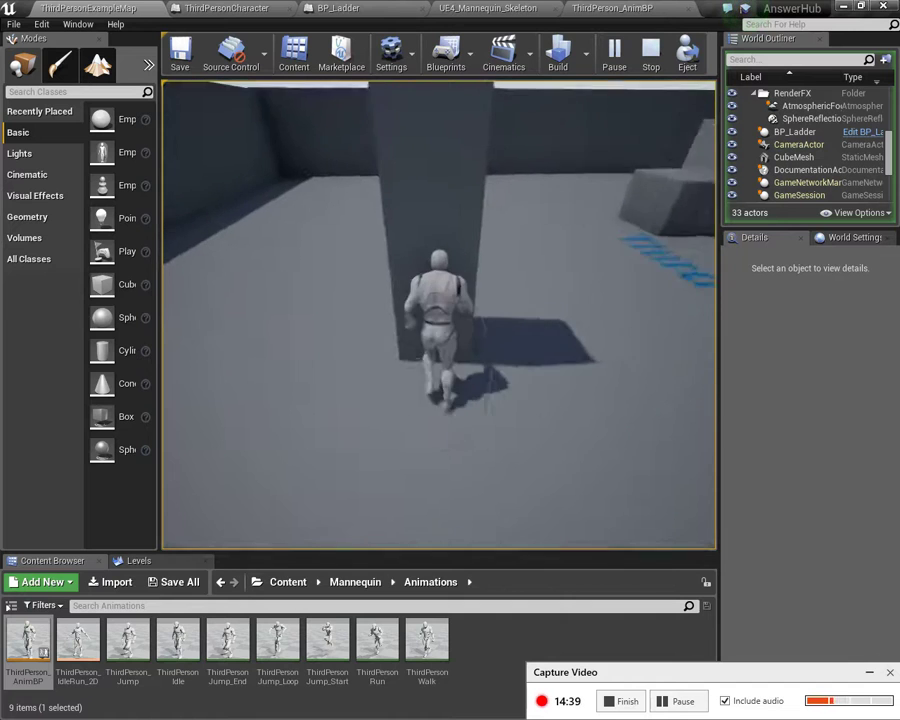
key(w)
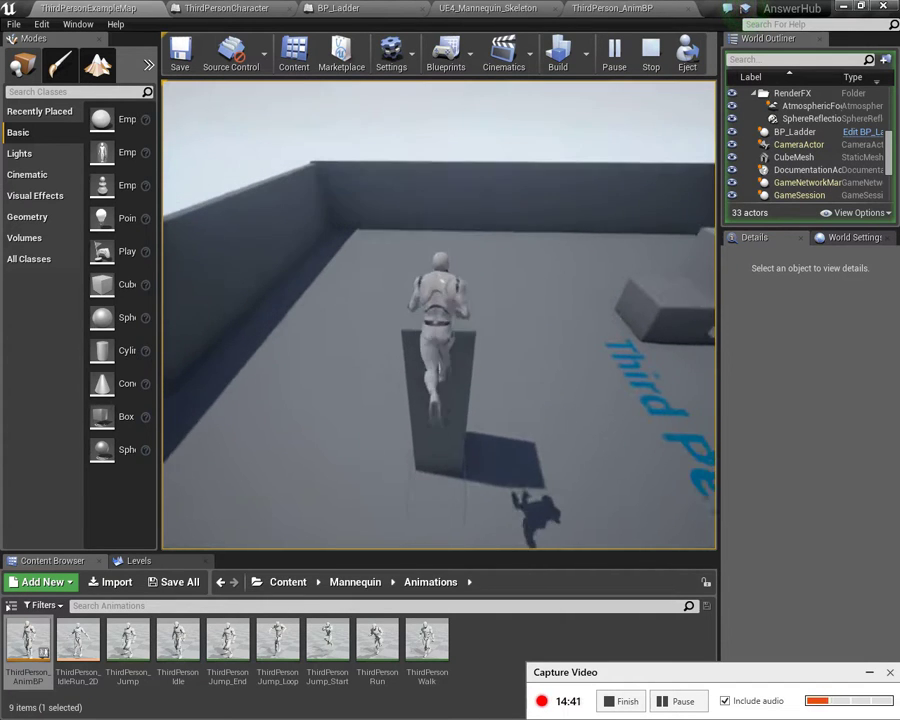
key(w)
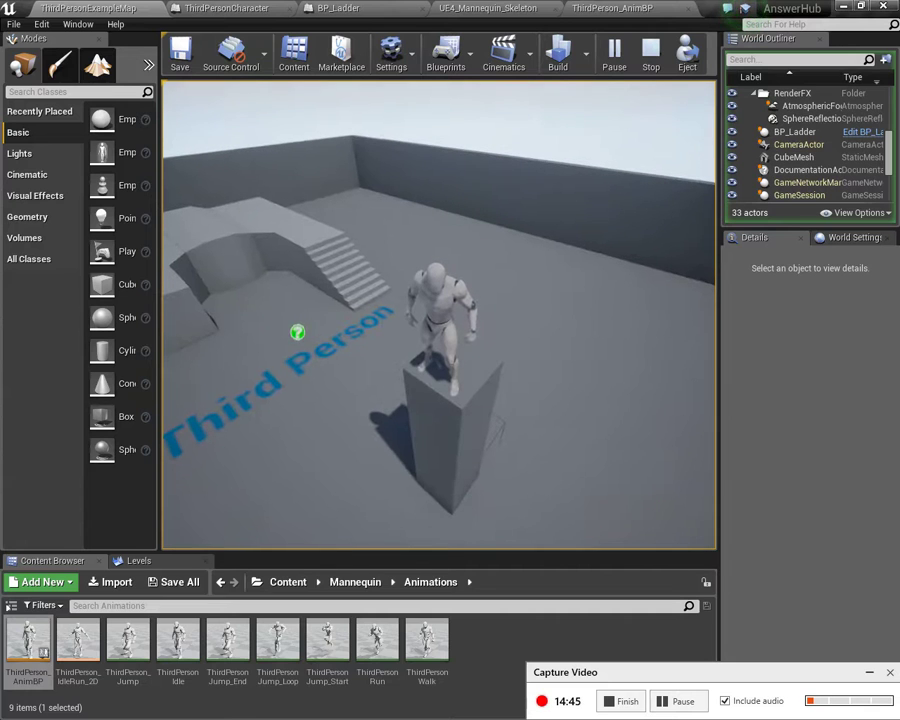
key(Escape)
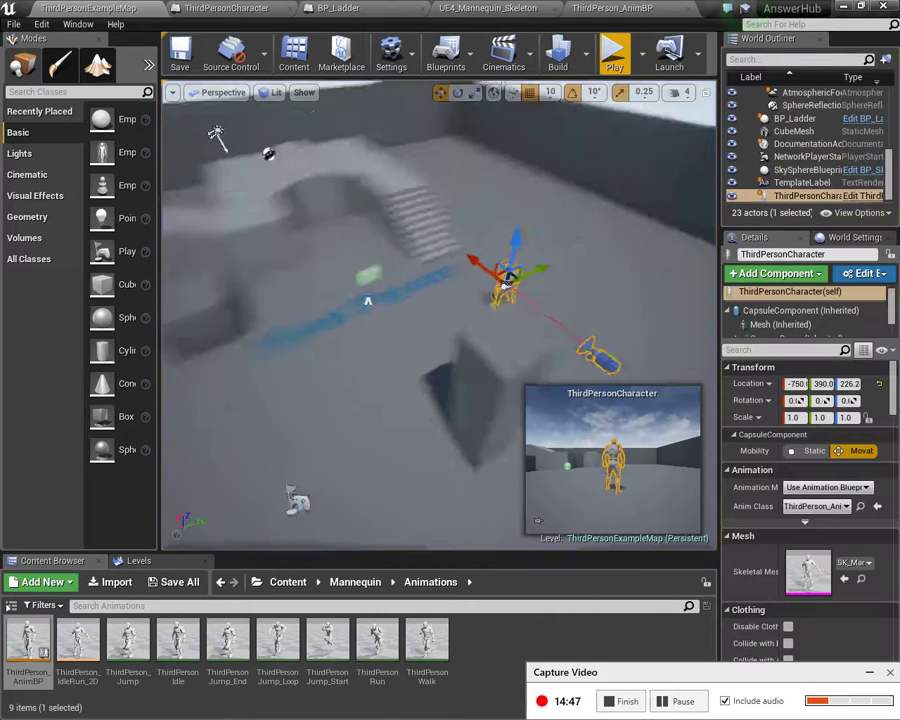